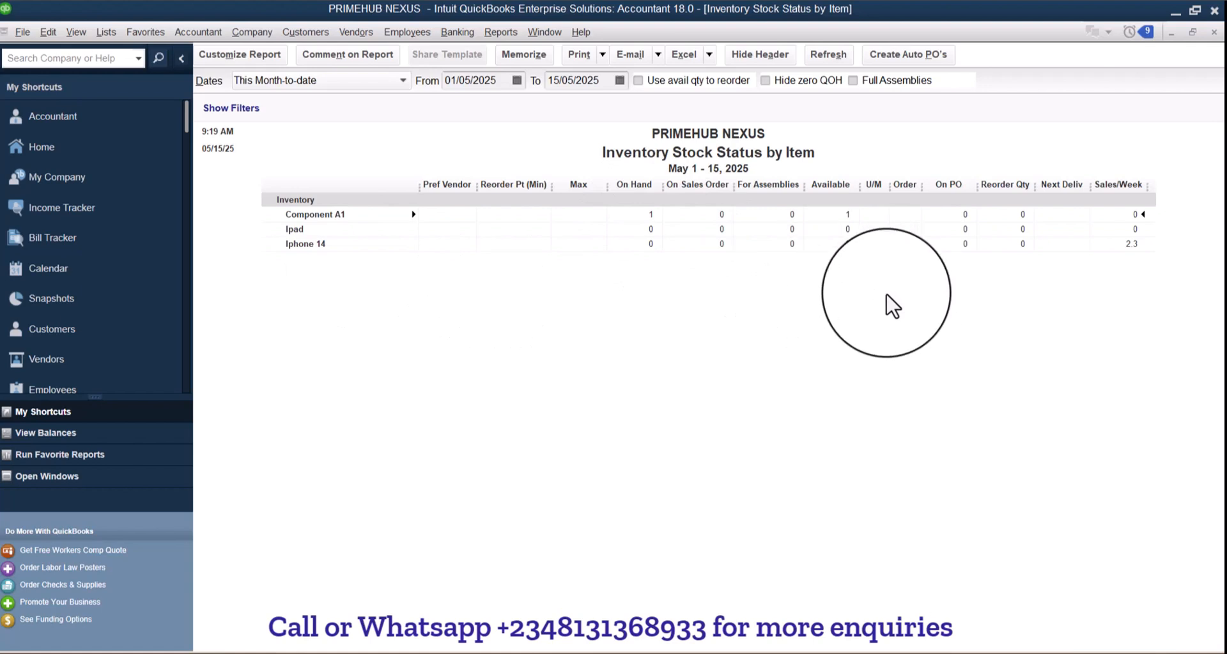
- Close the stock status report and review the Inventory Valuation Summary report
{"action": "left_click", "coordinate": [1214, 34]}
{"action": "left_click", "coordinate": [501, 32]}
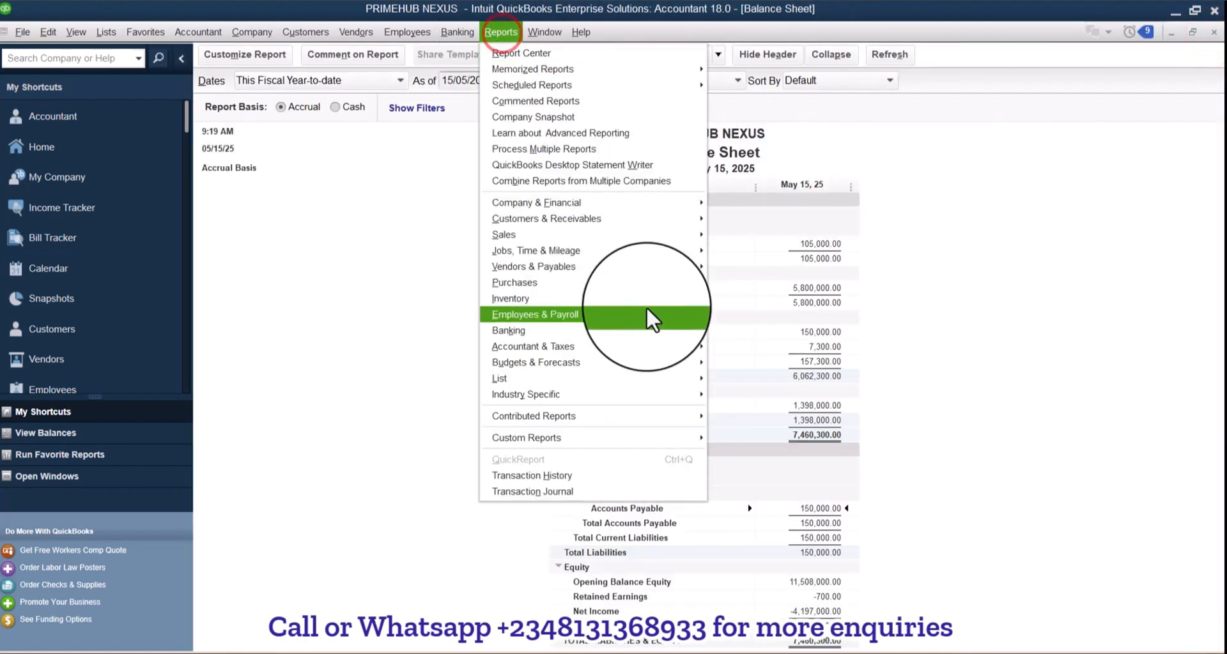
{"action": "mouse_move", "coordinate": [660, 299]}
{"action": "left_click", "coordinate": [786, 297]}
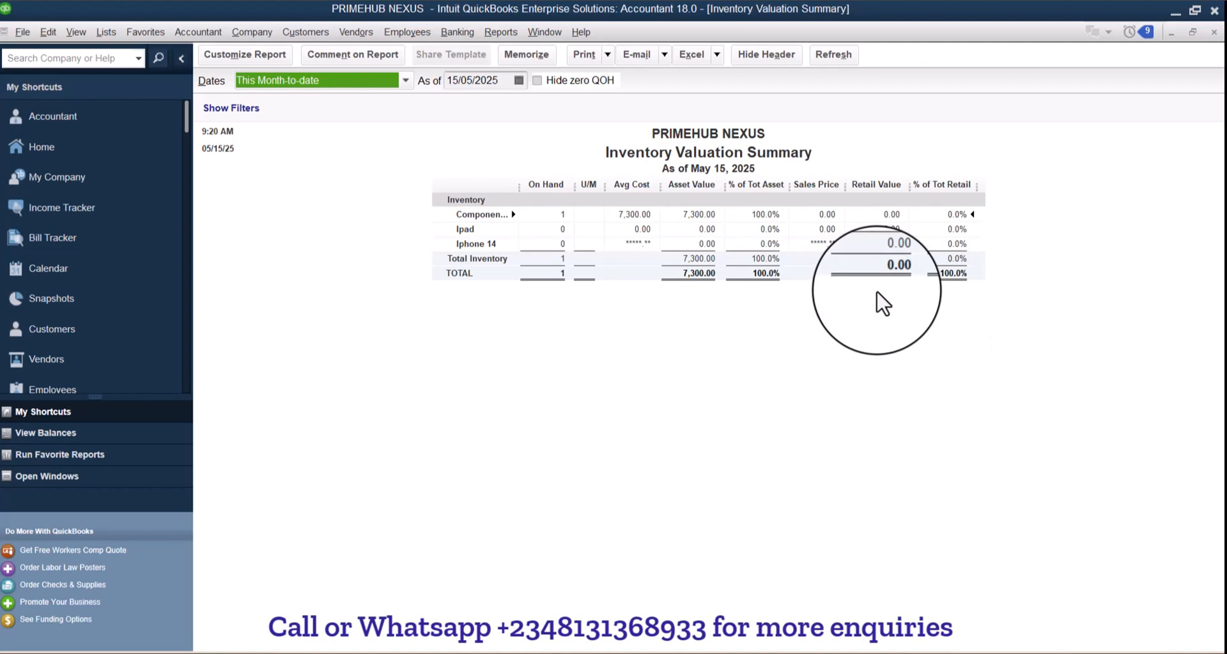
{"action": "left_click", "coordinate": [1213, 32]}
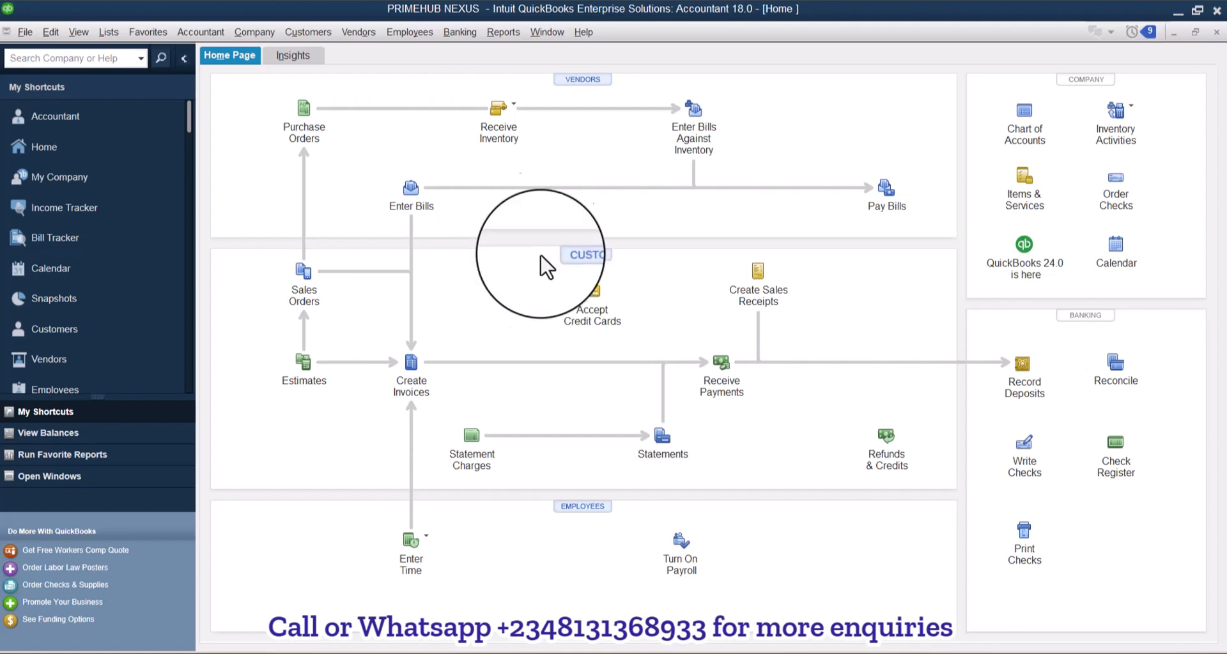
- Start a general journal entry dated 15/05/2025 and debit the Inventory account 150,000.00 on its first line
{"action": "left_click", "coordinate": [254, 32]}
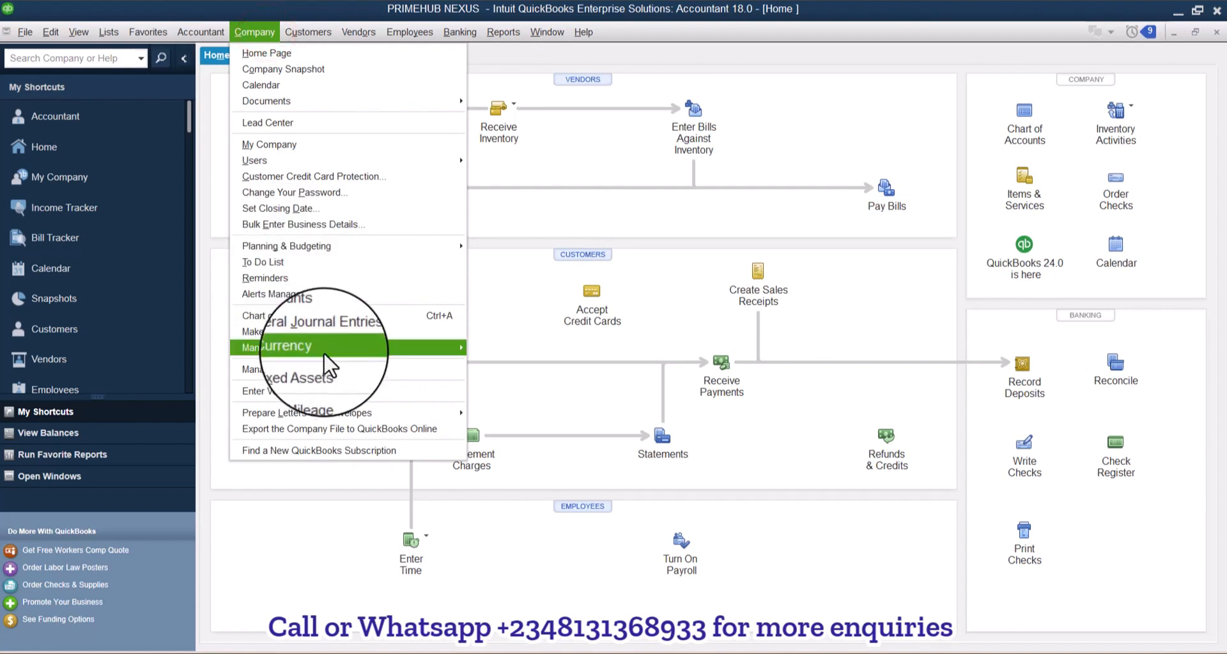
{"action": "left_click", "coordinate": [342, 332]}
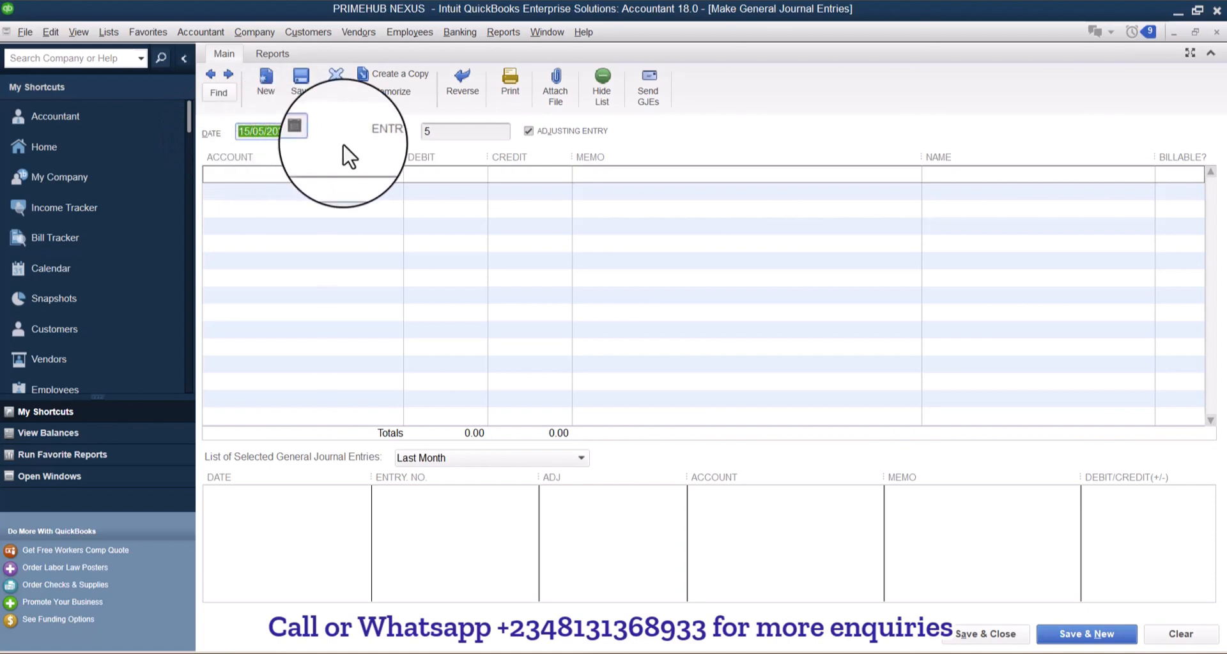
{"action": "left_click", "coordinate": [304, 174]}
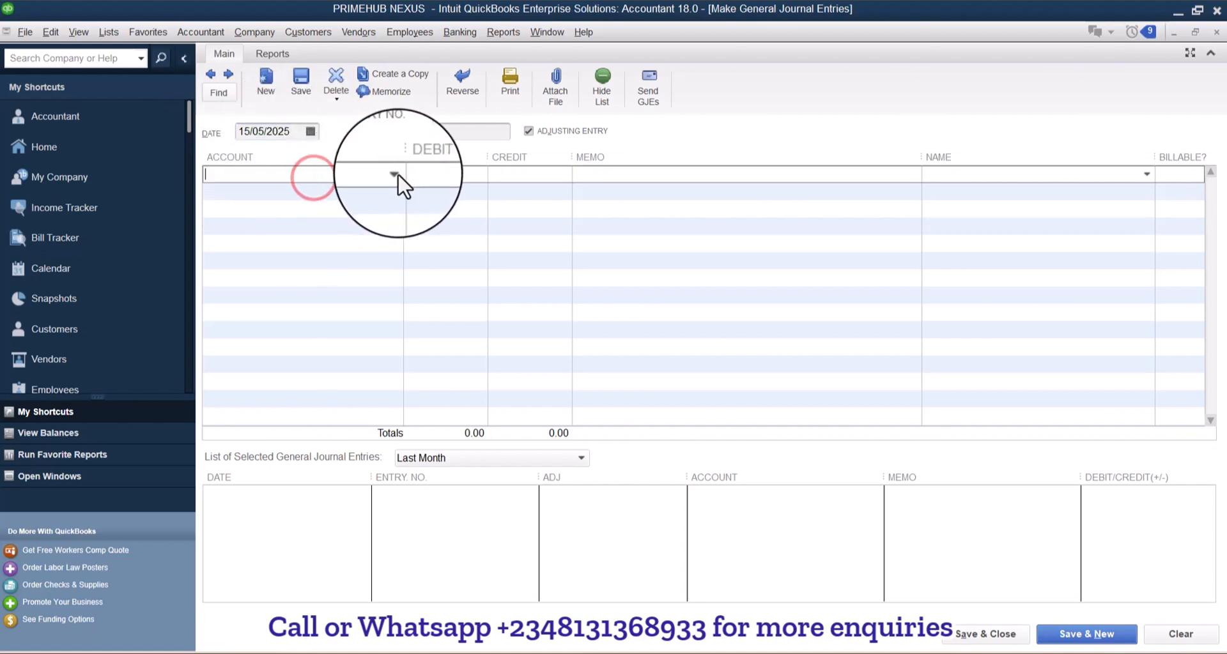
{"action": "left_click", "coordinate": [395, 174]}
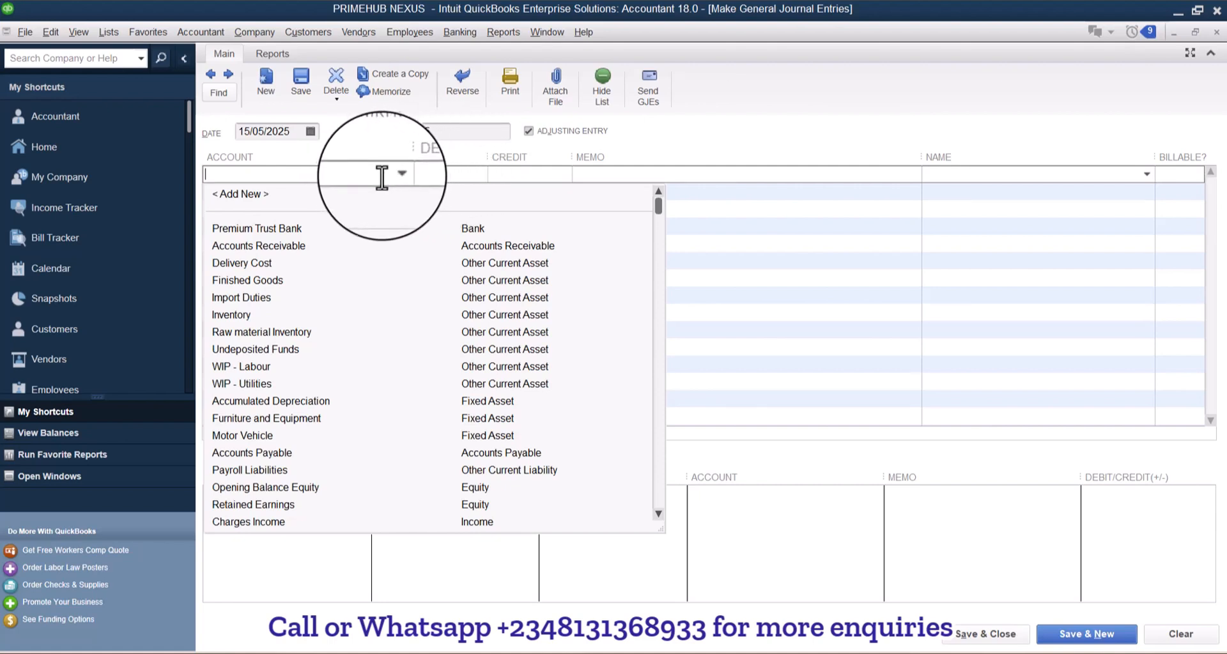
{"action": "left_click", "coordinate": [380, 177]}
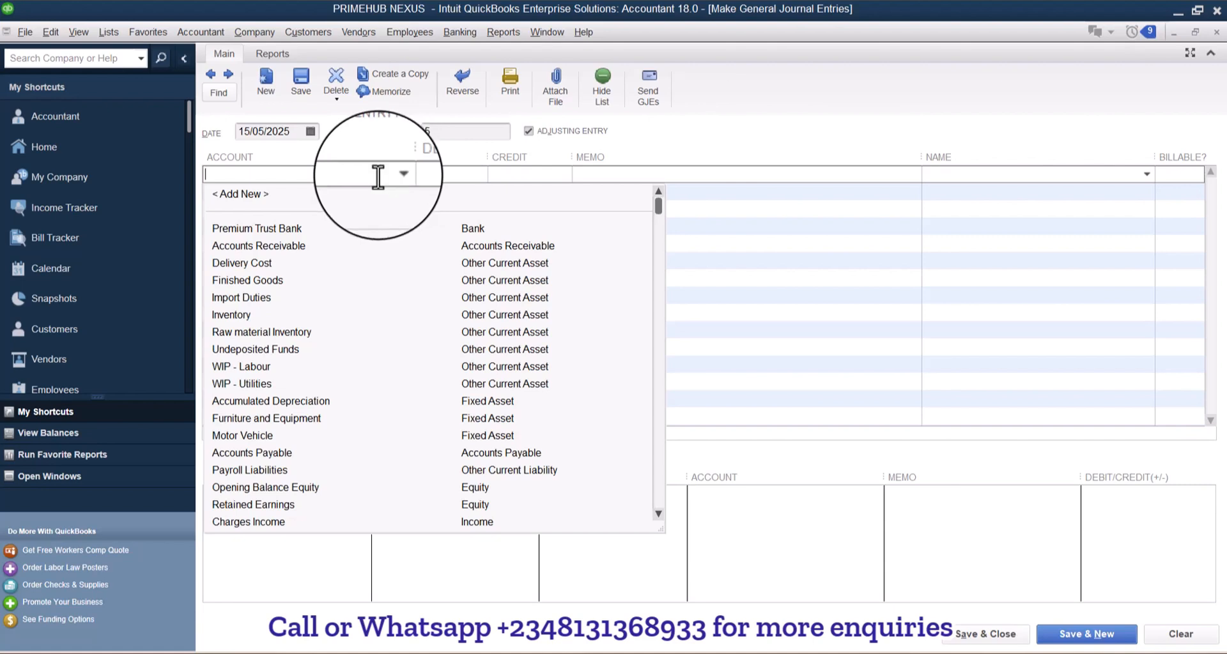
{"action": "type", "text": "Inventory"}
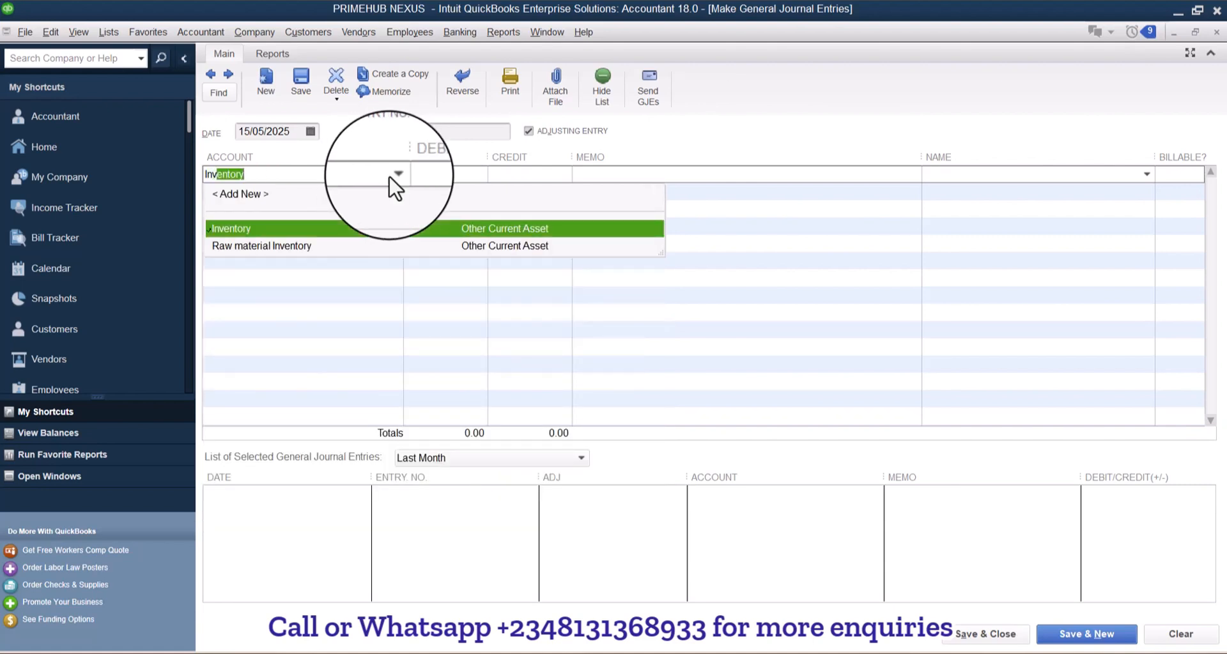
{"action": "left_click", "coordinate": [328, 229]}
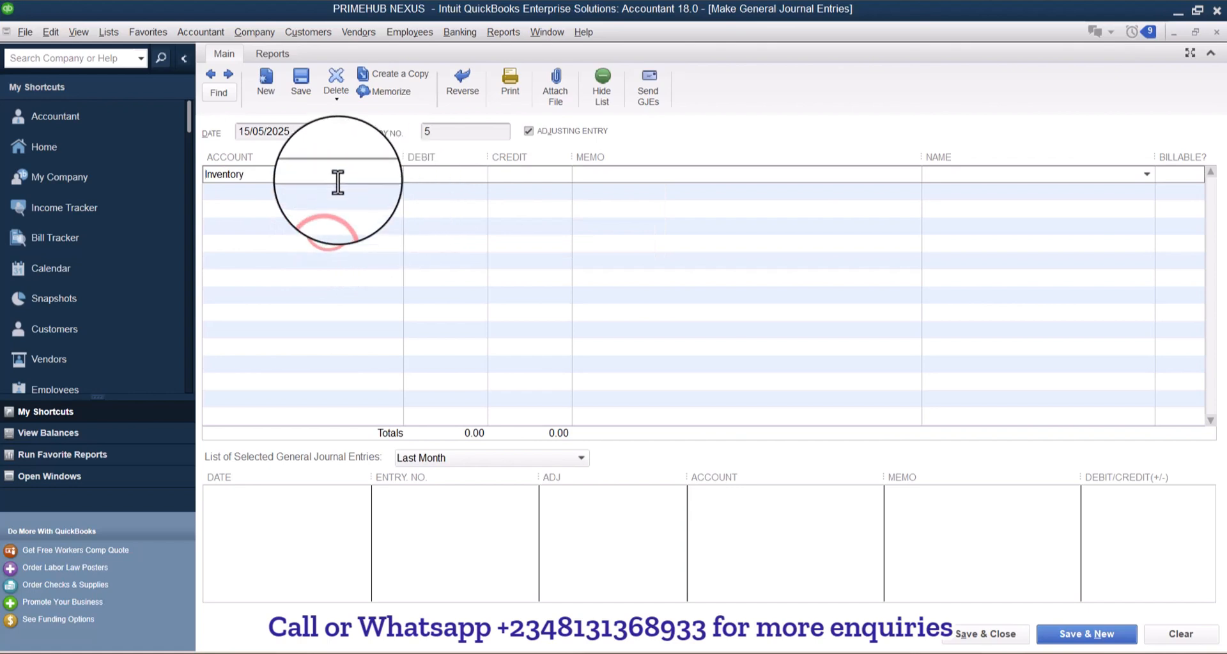
{"action": "left_click", "coordinate": [444, 179]}
{"action": "type", "text": "15"}
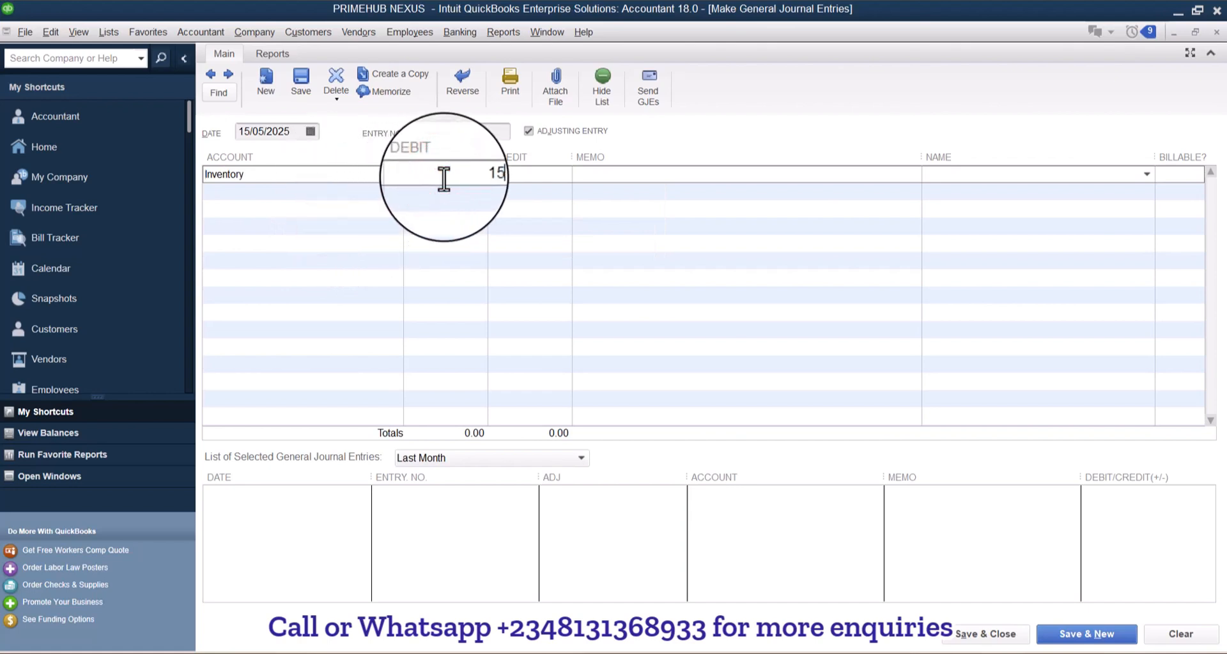
{"action": "type", "text": "0,0000"}
{"action": "key", "text": "Tab"}
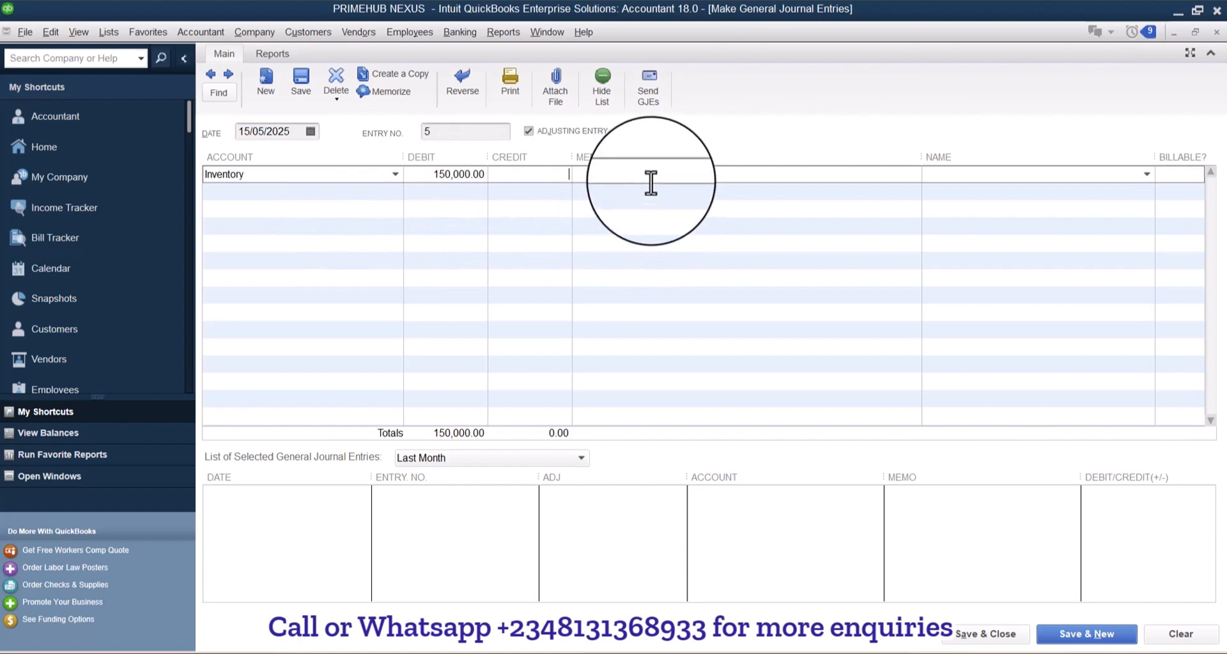
- Credit Accounts Payable 150,000.00 on the second journal line with ABC LIMITED as the name, and save and close the entry
{"action": "key", "text": "Tab"}
{"action": "key", "text": "Tab"}
{"action": "key", "text": "Tab"}
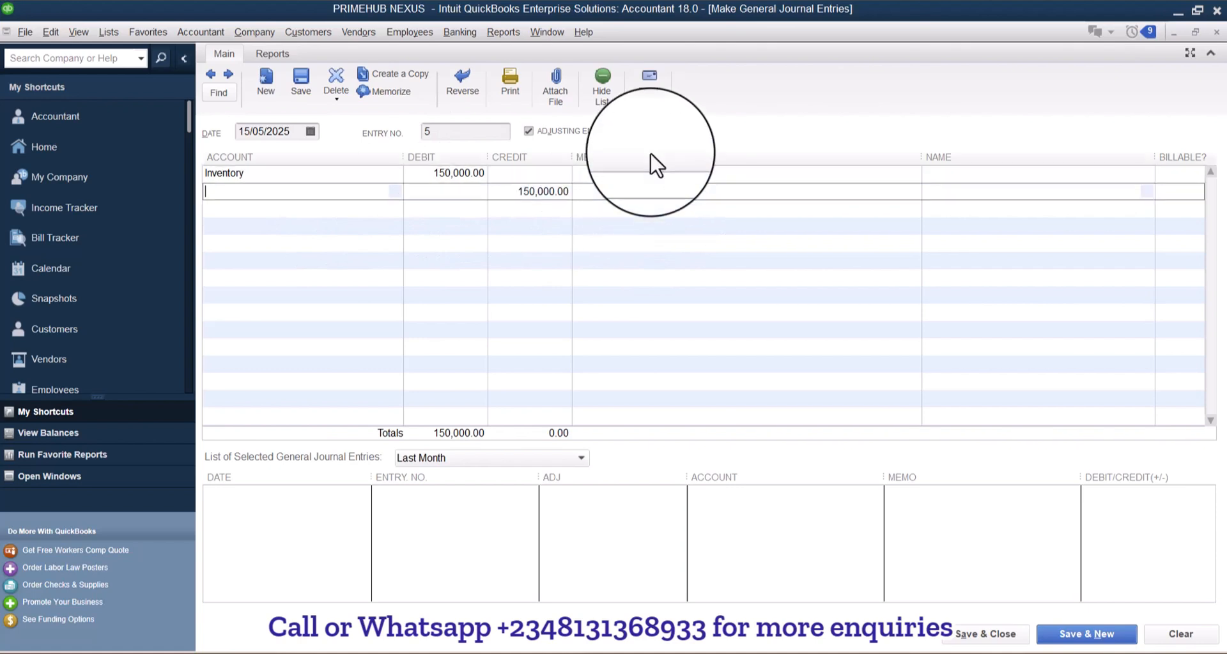
{"action": "left_click", "coordinate": [322, 196]}
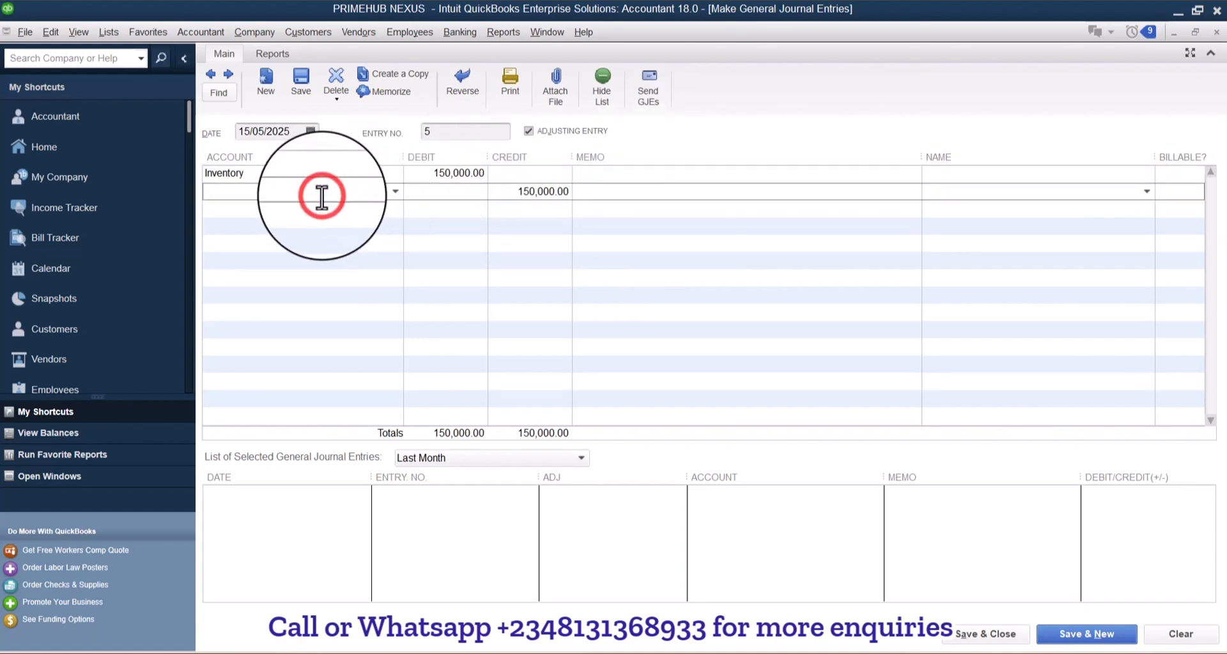
{"action": "type", "text": "Accounts Payable"}
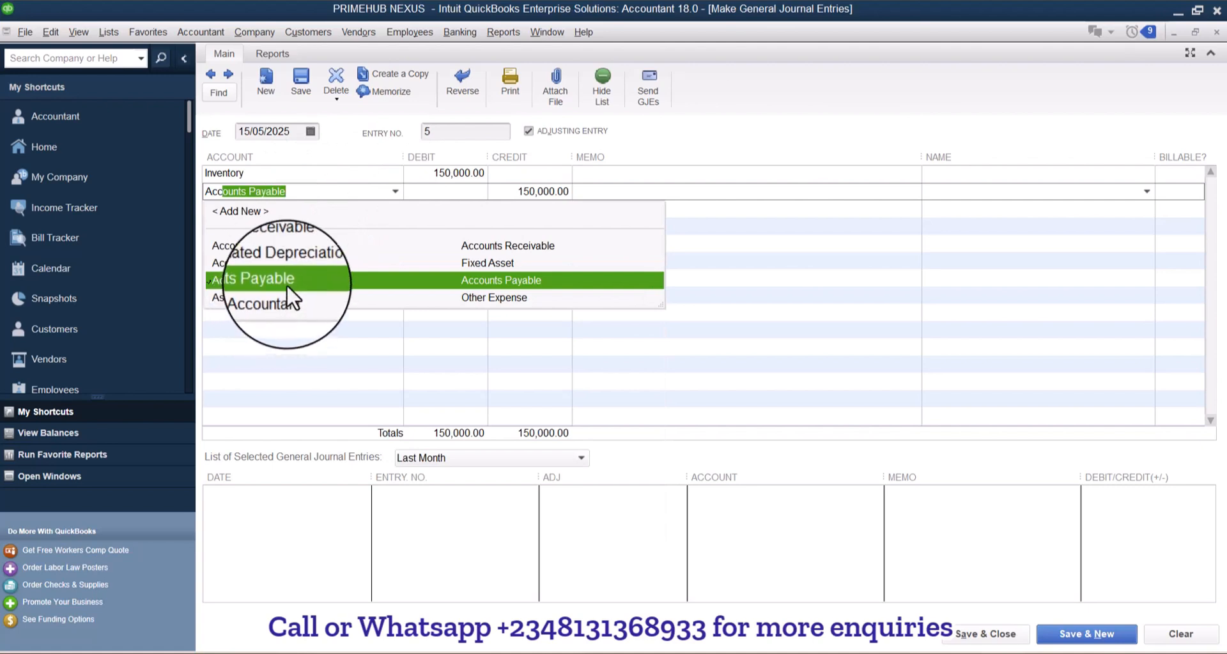
{"action": "left_click", "coordinate": [287, 281]}
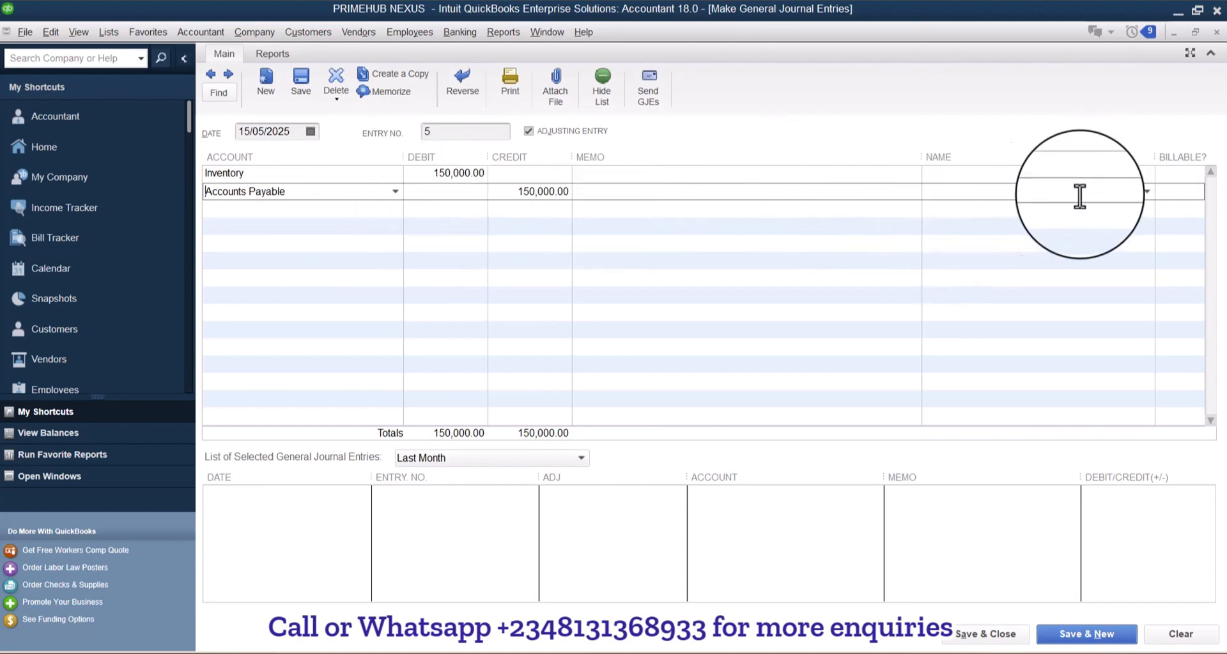
{"action": "left_click", "coordinate": [1149, 192]}
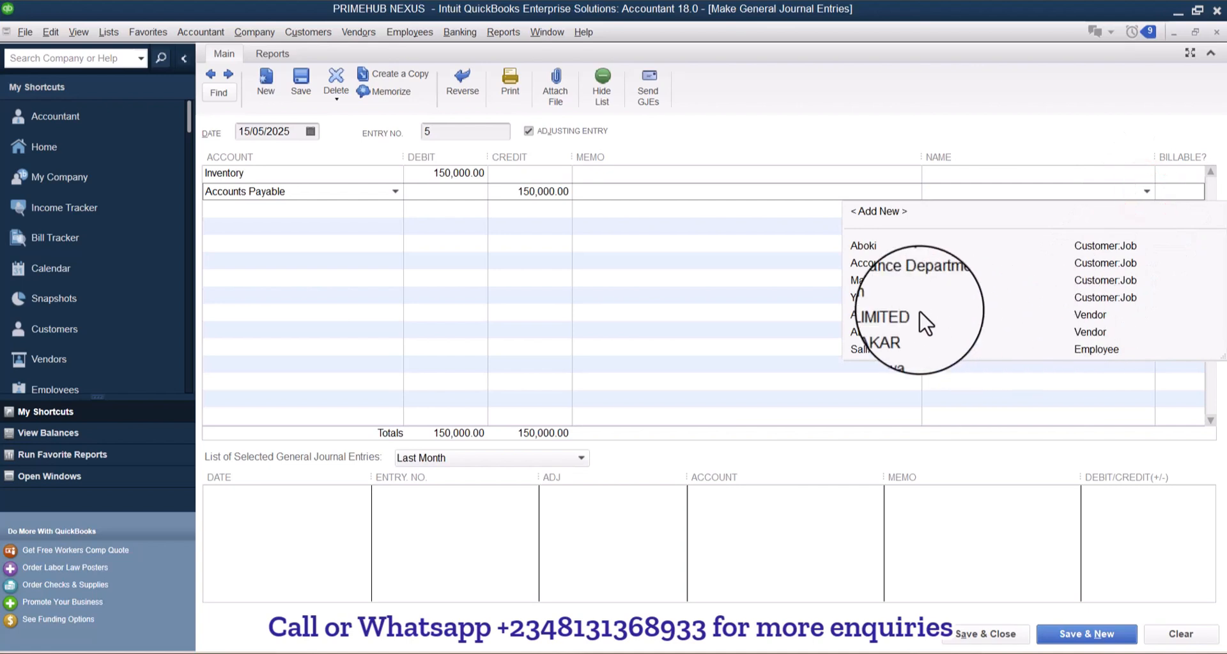
{"action": "left_click", "coordinate": [897, 313]}
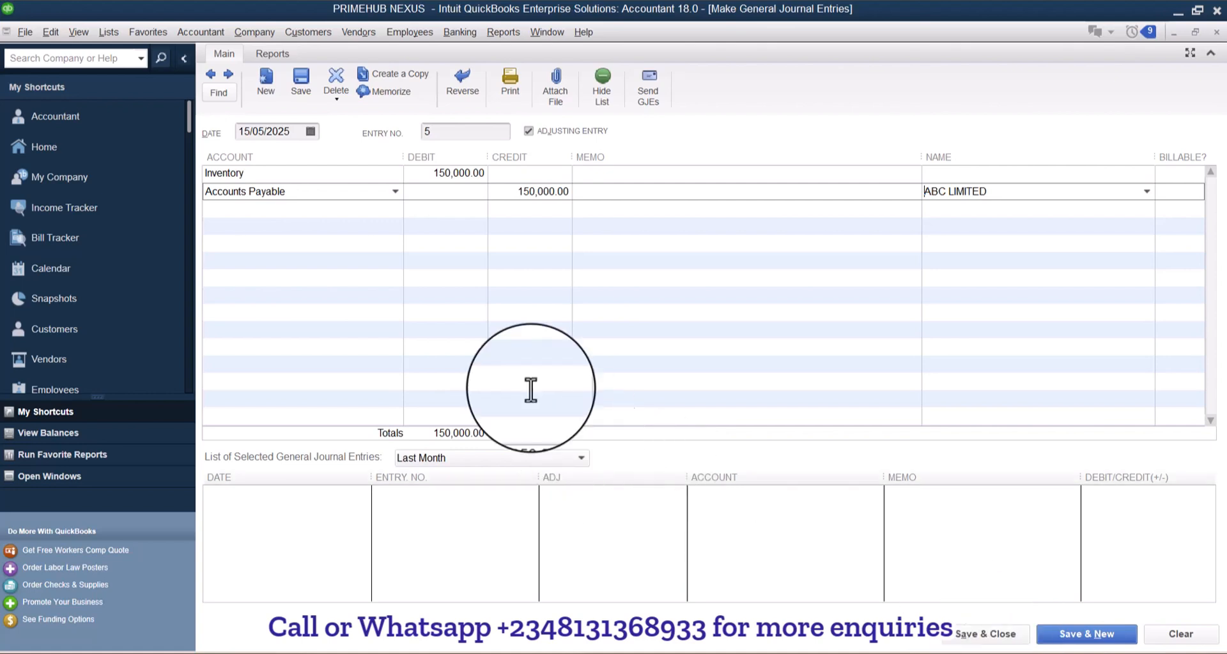
{"action": "left_click", "coordinate": [241, 133]}
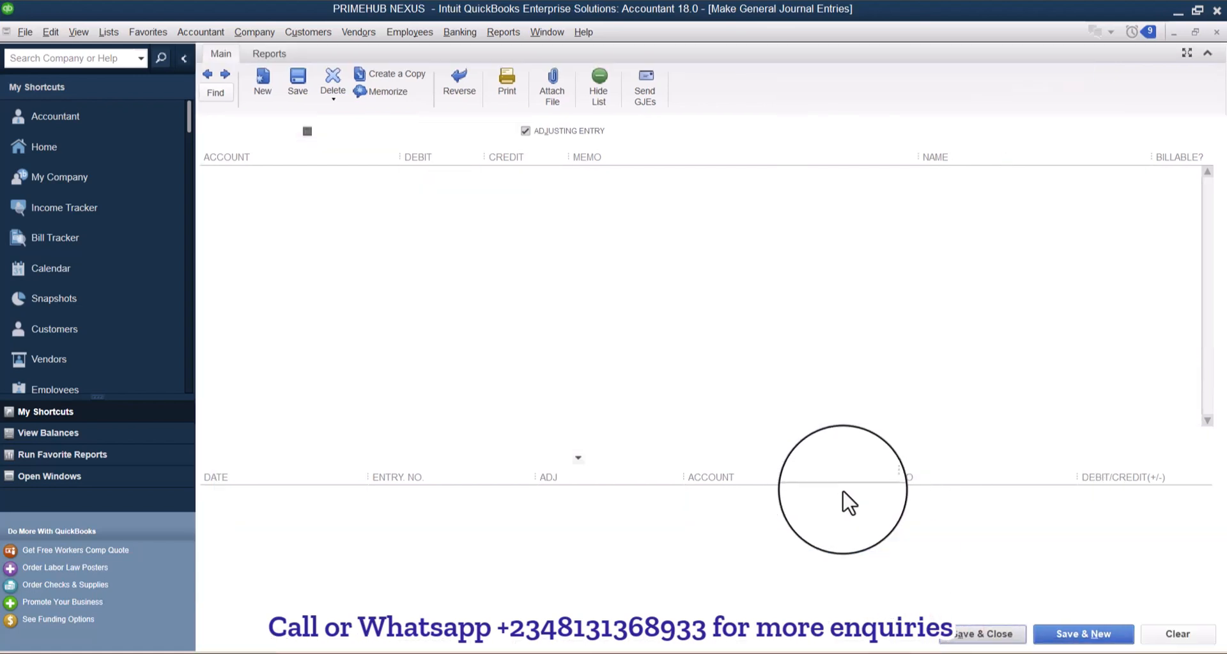
- Open the standard Balance Sheet and examine the transactions behind its Inventory and Accounts Payable balances
{"action": "left_click", "coordinate": [504, 32]}
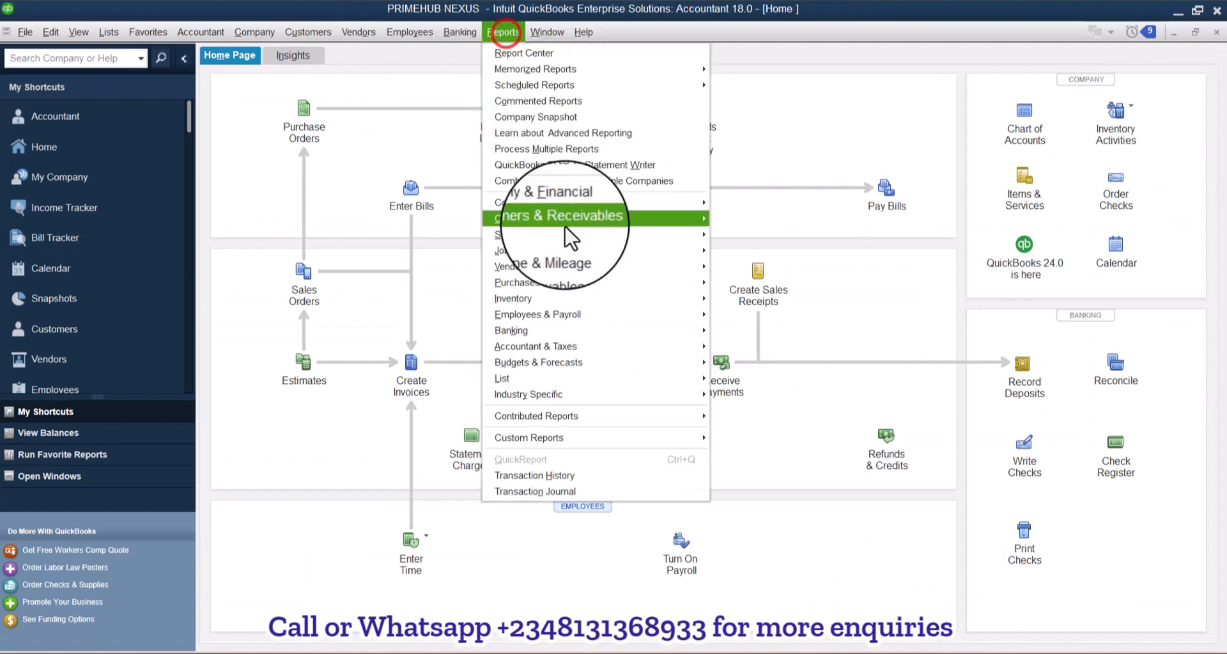
{"action": "mouse_move", "coordinate": [647, 201]}
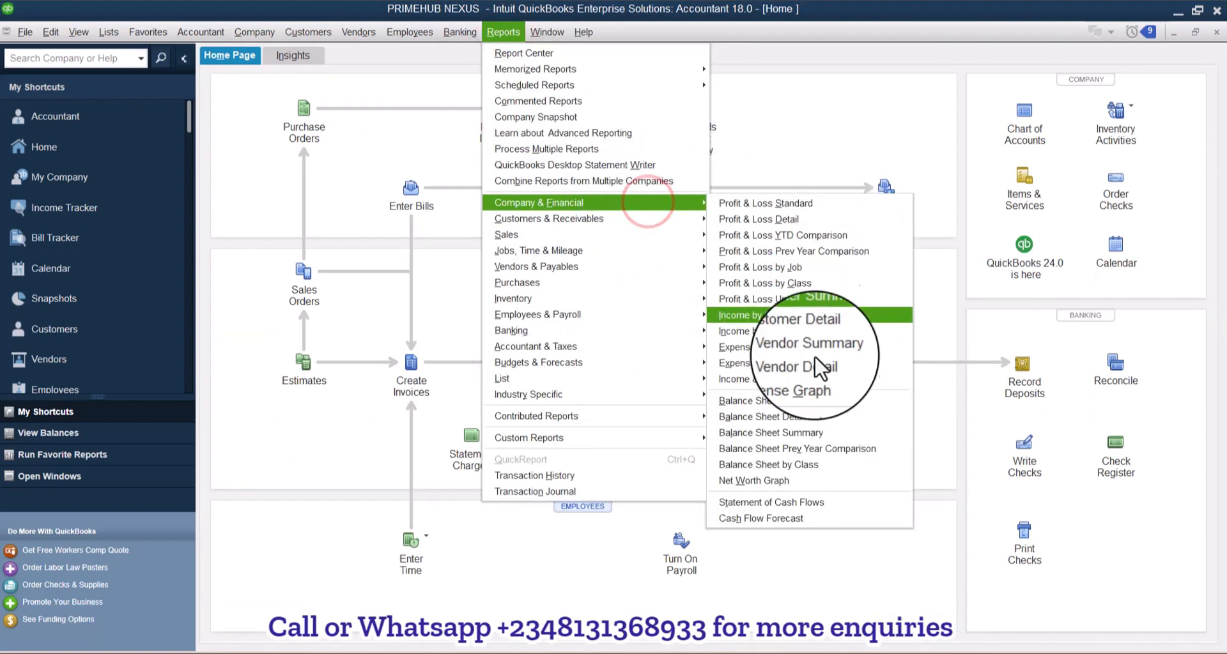
{"action": "left_click", "coordinate": [817, 403]}
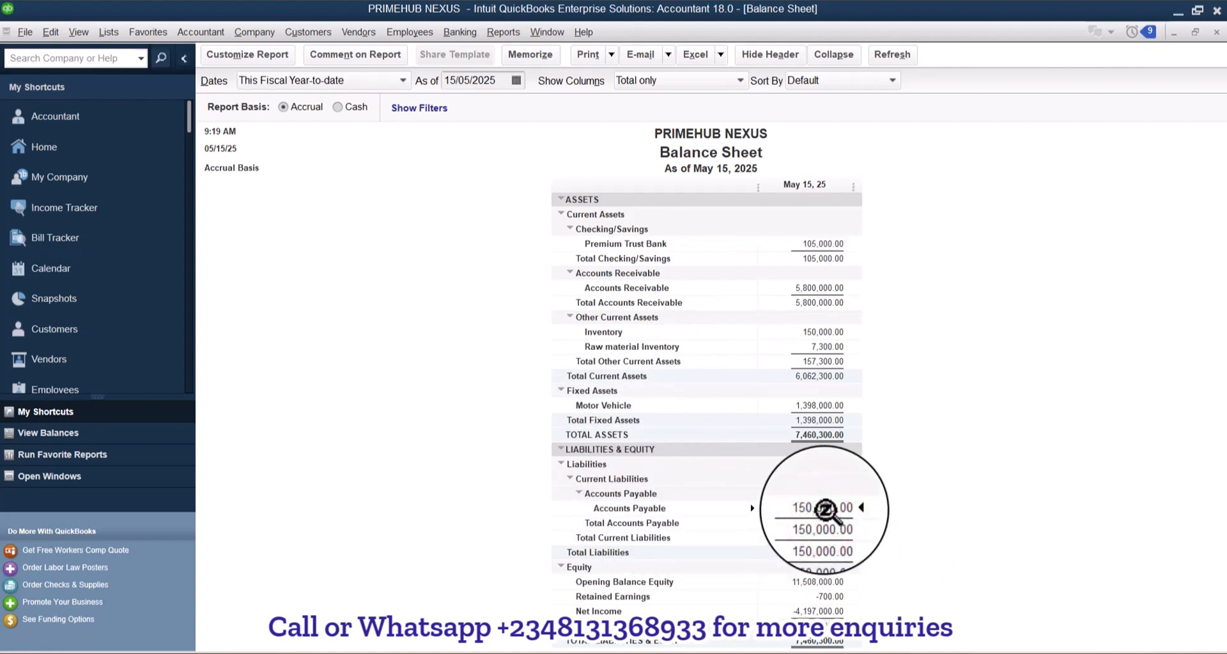
{"action": "double_click", "coordinate": [825, 334]}
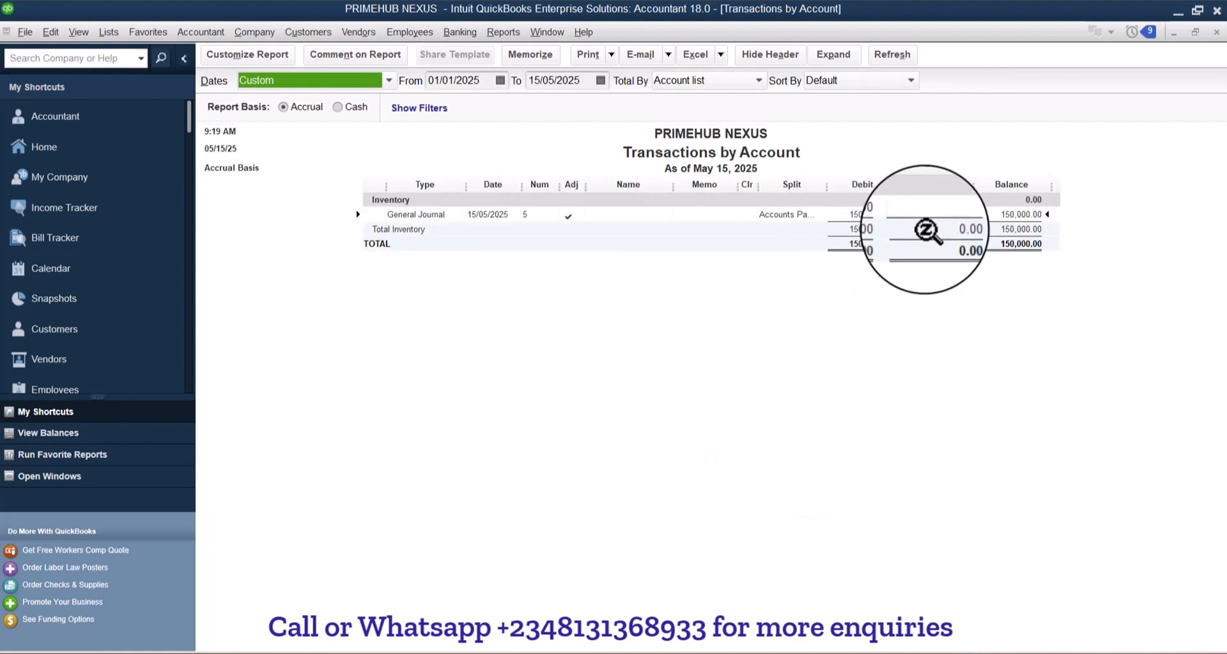
{"action": "left_click", "coordinate": [1216, 33]}
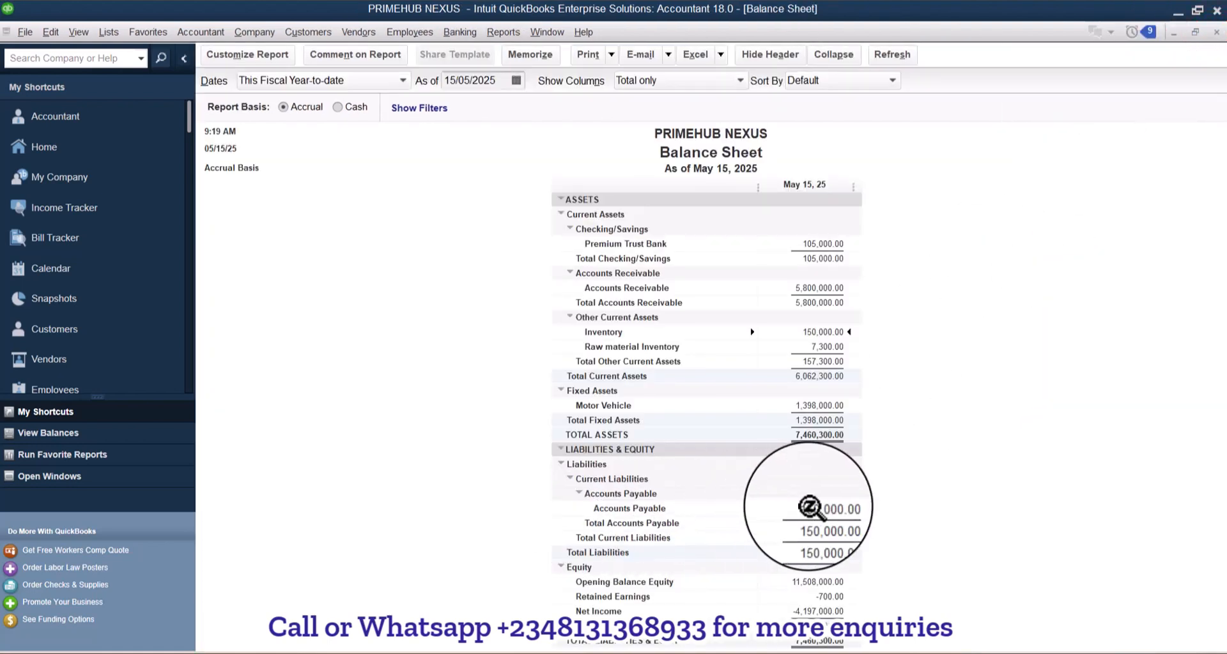
{"action": "double_click", "coordinate": [811, 508]}
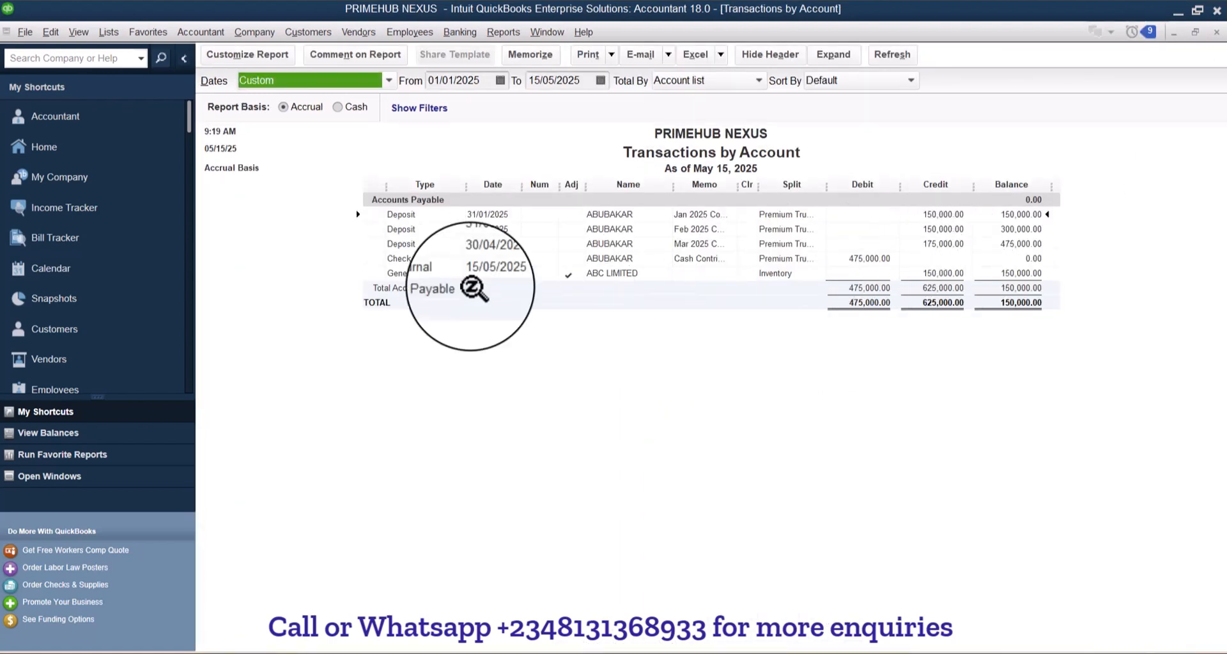
{"action": "left_click", "coordinate": [1213, 30]}
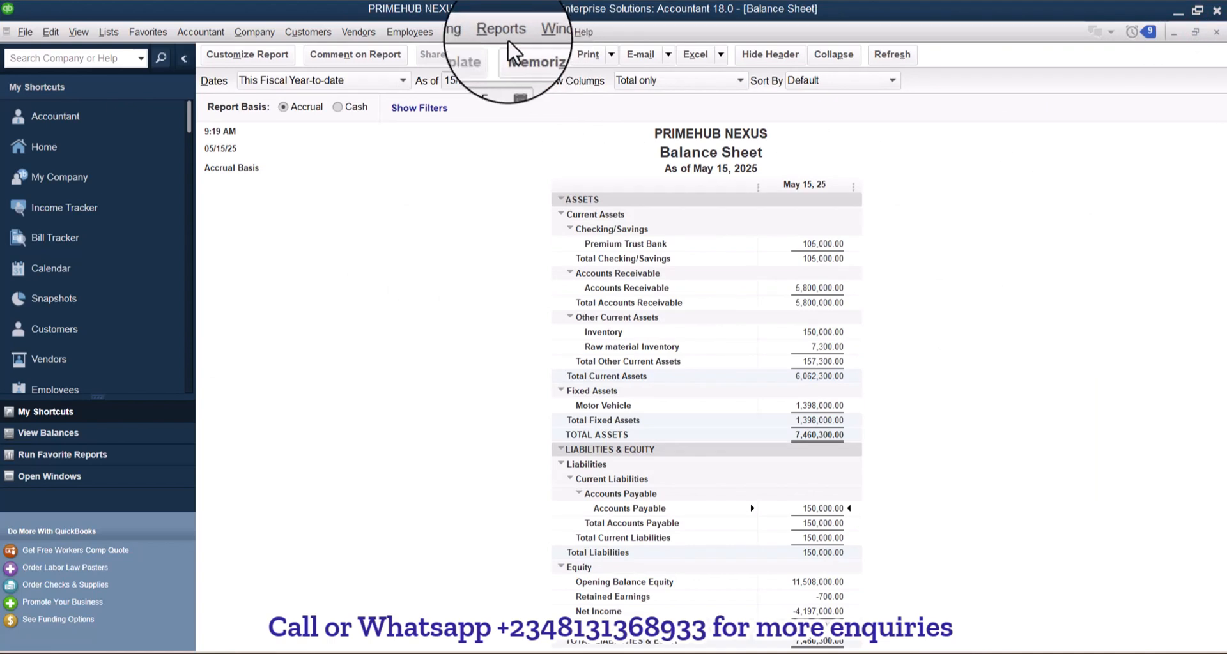
- Open the Inventory Stock Status by Item report, widen the item name column, and check each item's quantity on hand
{"action": "left_click", "coordinate": [507, 31]}
{"action": "mouse_move", "coordinate": [548, 298]}
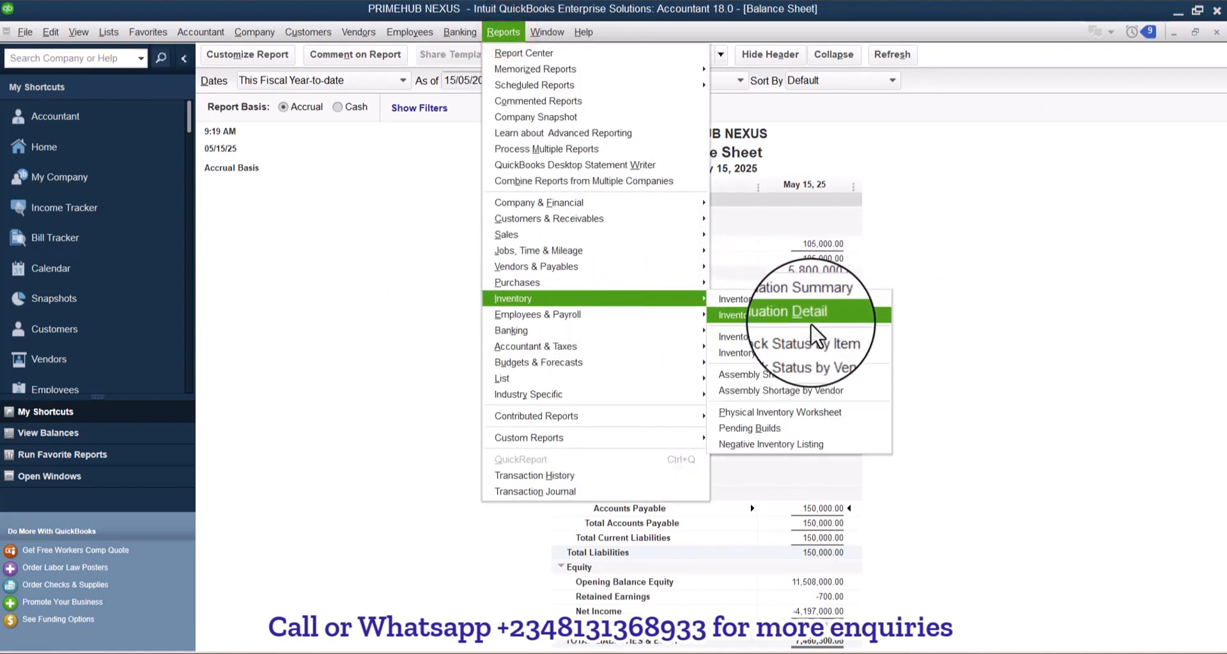
{"action": "left_click", "coordinate": [808, 340]}
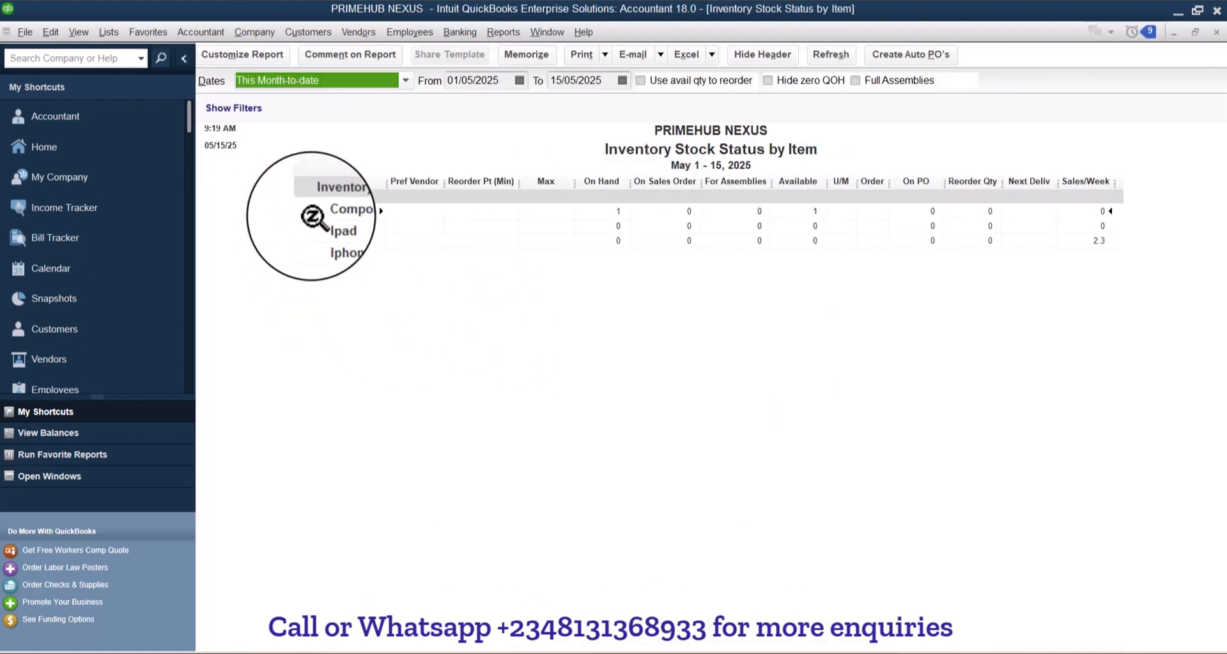
{"action": "left_click_drag", "start_coordinate": [387, 185], "coordinate": [454, 186]}
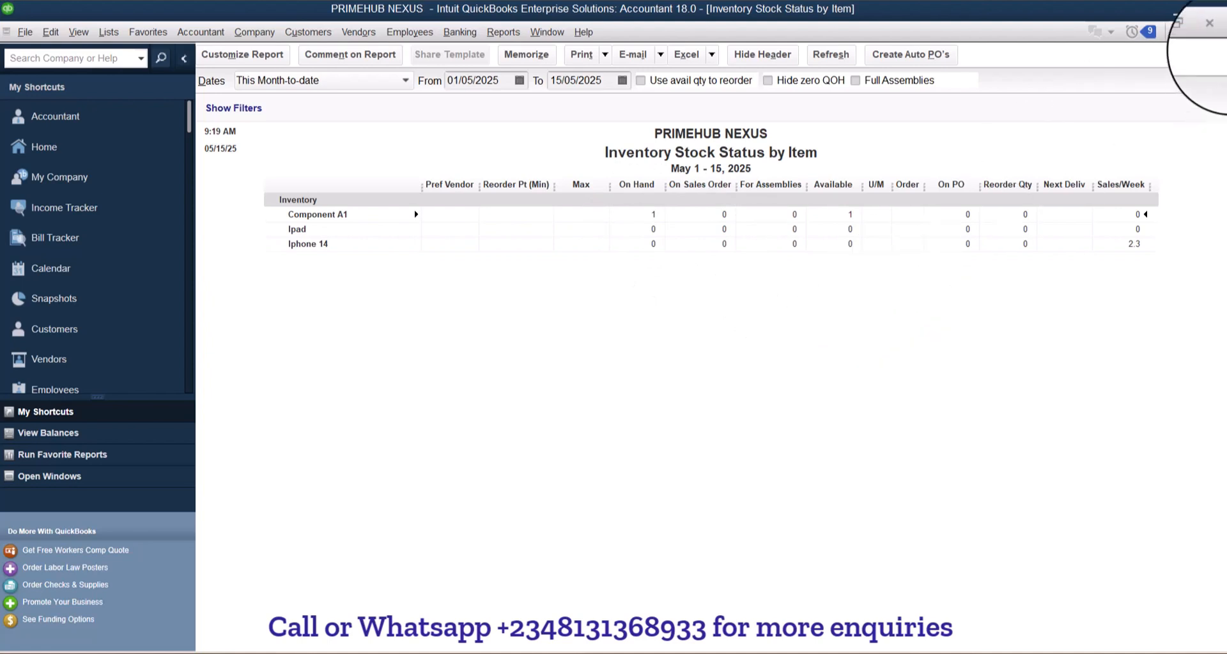
{"action": "left_click", "coordinate": [1216, 31]}
- Review the Inventory Valuation Summary report for the items' asset values, and close it
{"action": "left_click", "coordinate": [504, 33]}
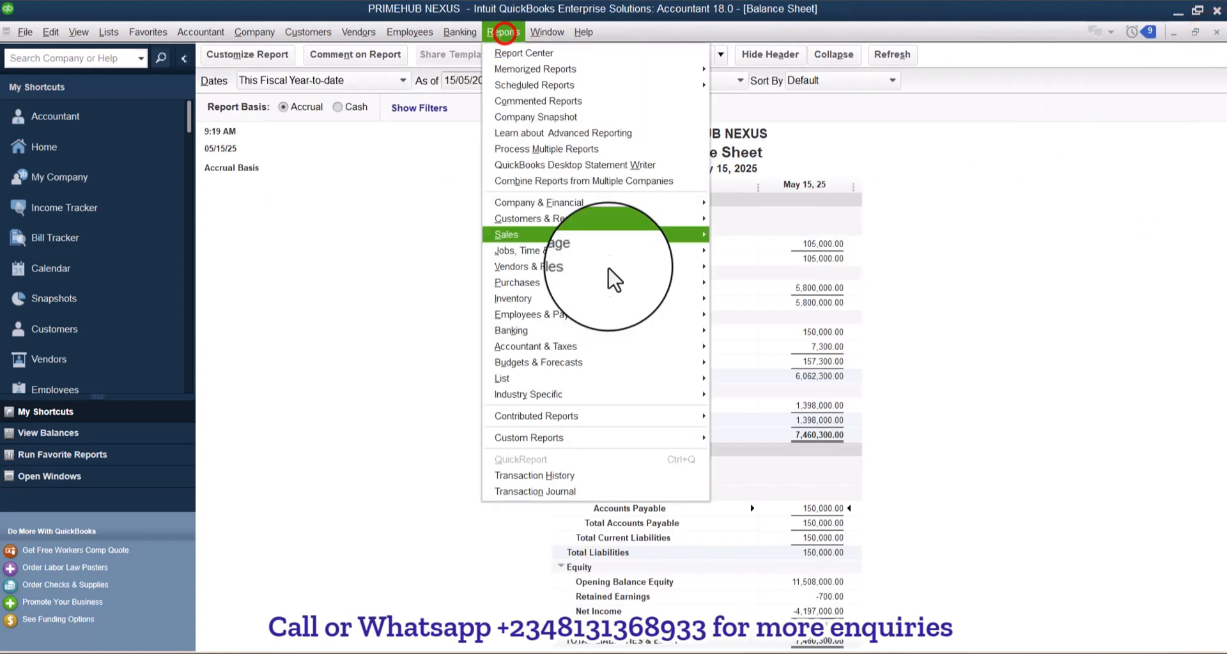
{"action": "mouse_move", "coordinate": [662, 299]}
{"action": "left_click", "coordinate": [787, 299]}
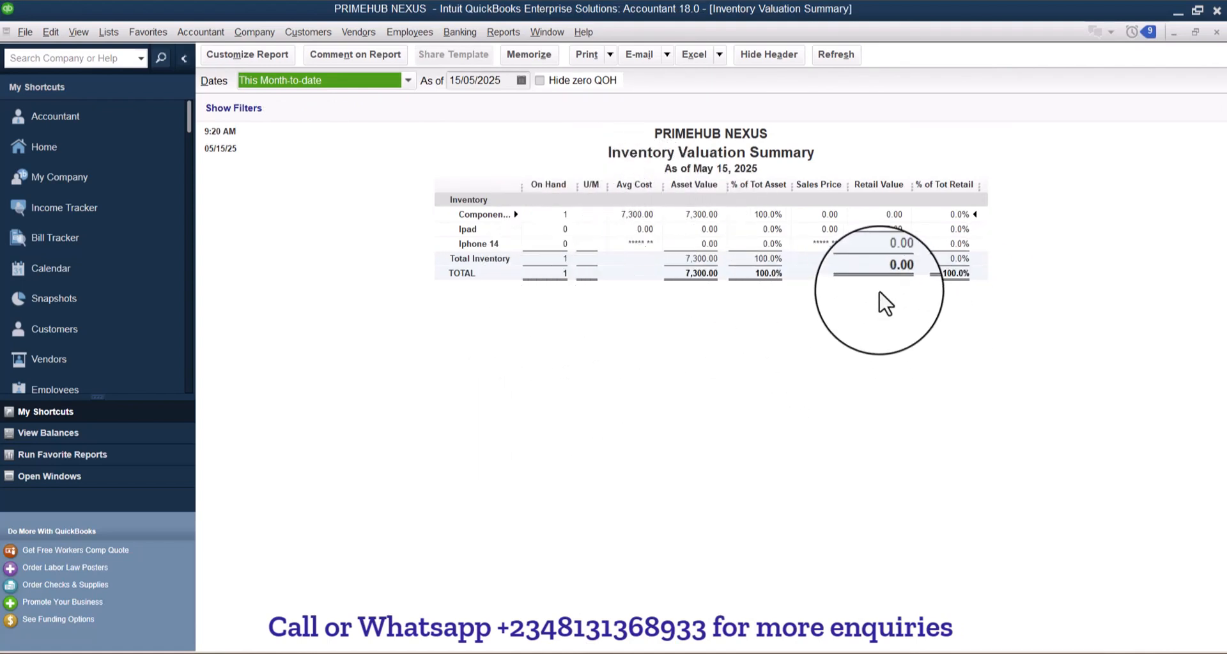
{"action": "left_click", "coordinate": [1216, 32]}
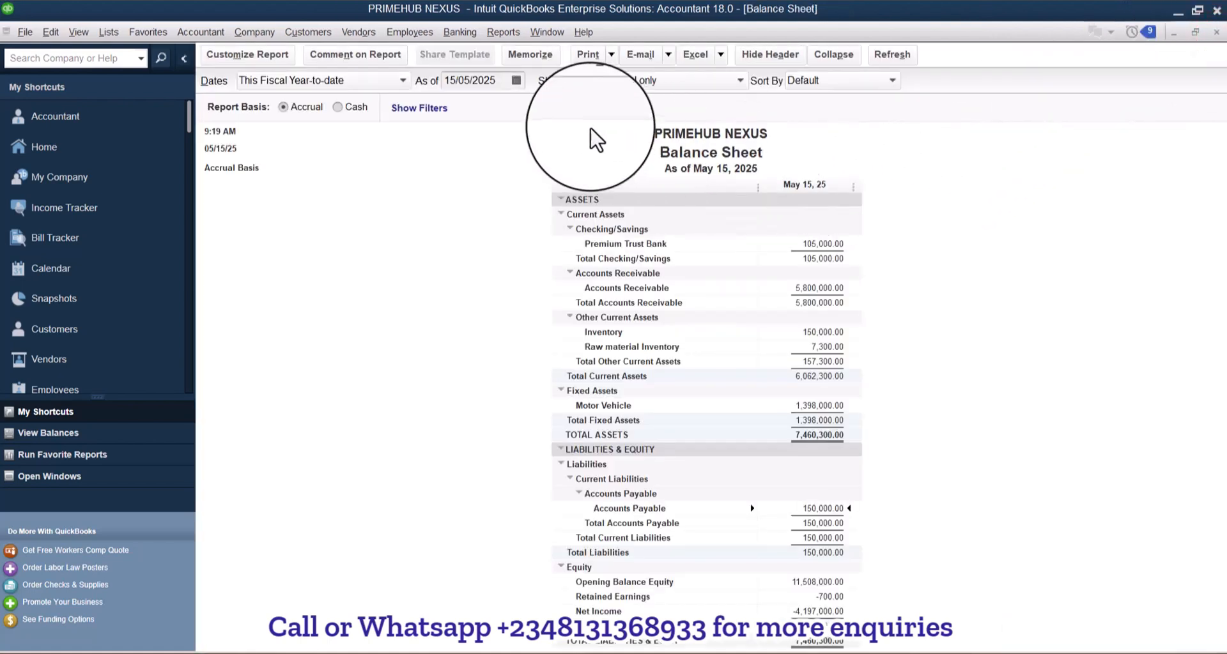
- Open the Vendor Balance Summary report to check the amount owed to ABC LIMITED
{"action": "left_click", "coordinate": [504, 32]}
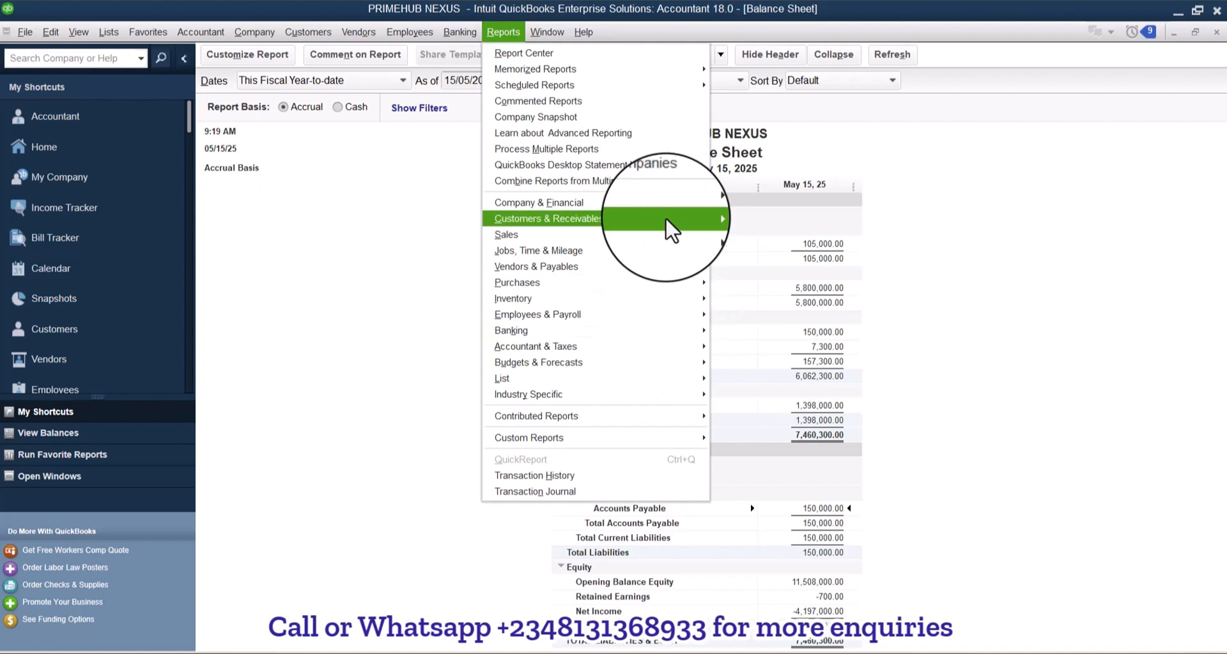
{"action": "mouse_move", "coordinate": [663, 268]}
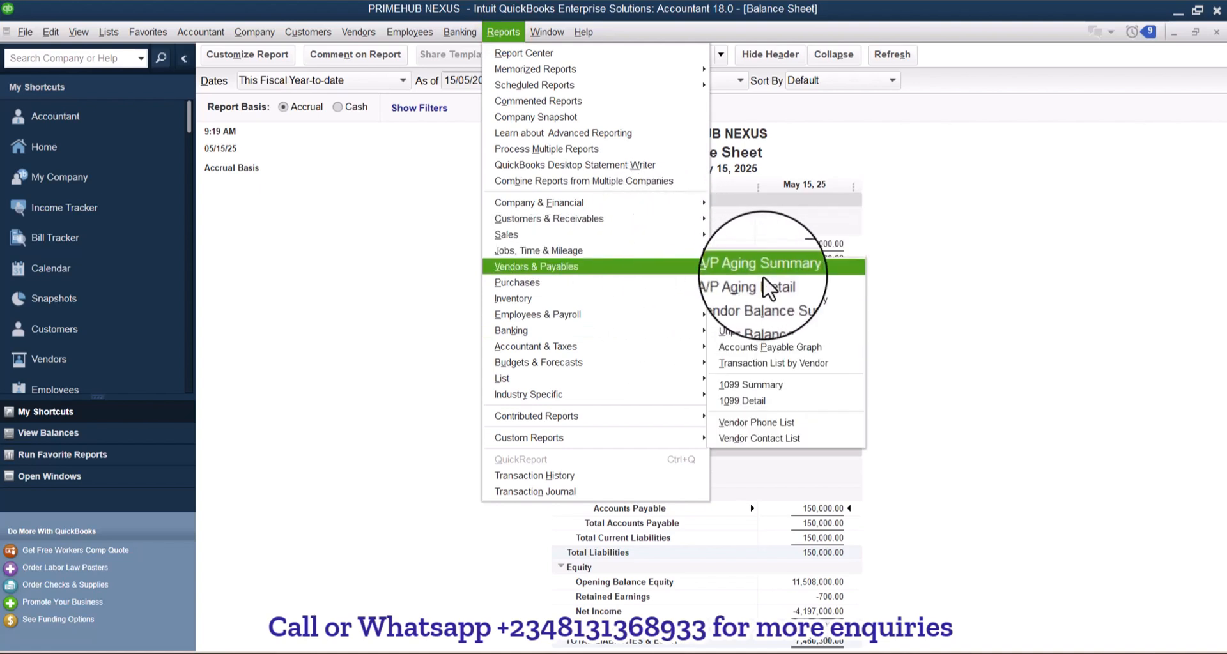
{"action": "left_click", "coordinate": [764, 298]}
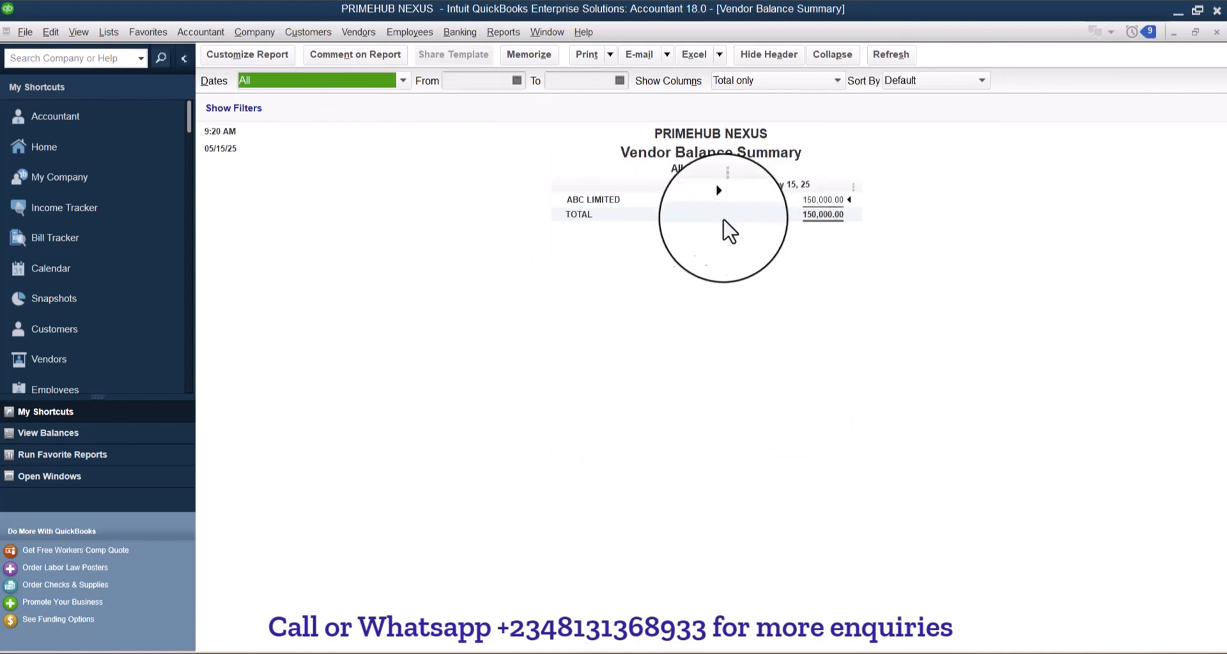
- Drill down from ABC LIMITED's vendor balance through its detail and the inventory register to the underlying general journal entry
{"action": "double_click", "coordinate": [819, 201]}
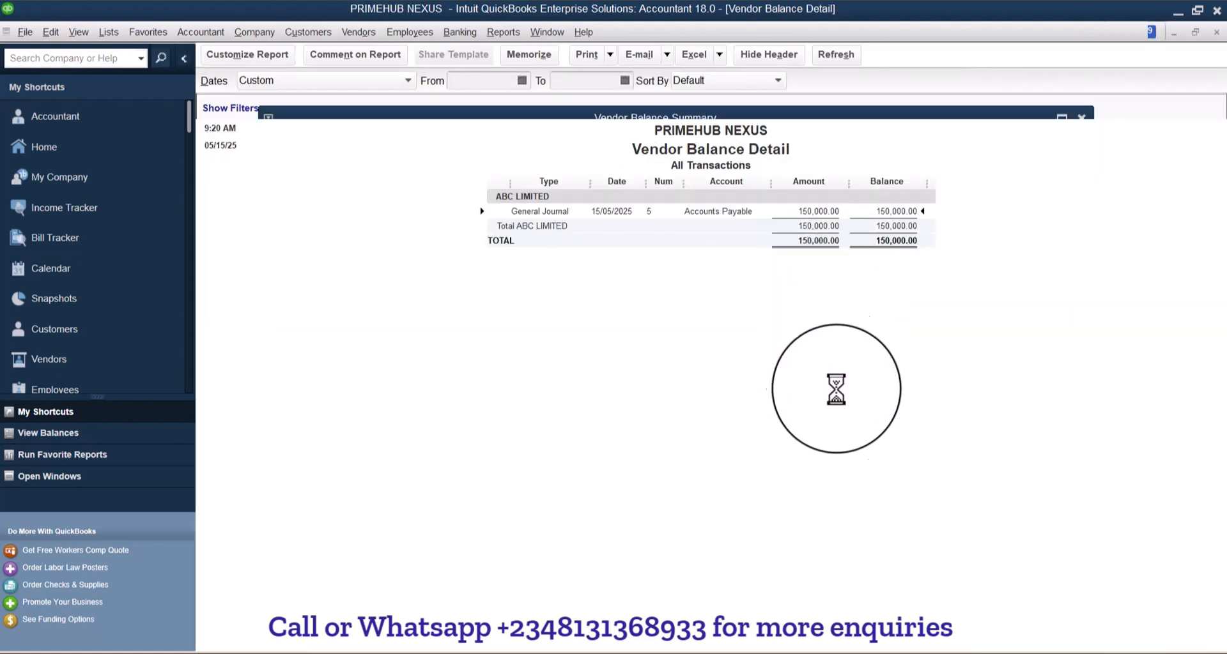
{"action": "double_click", "coordinate": [819, 213]}
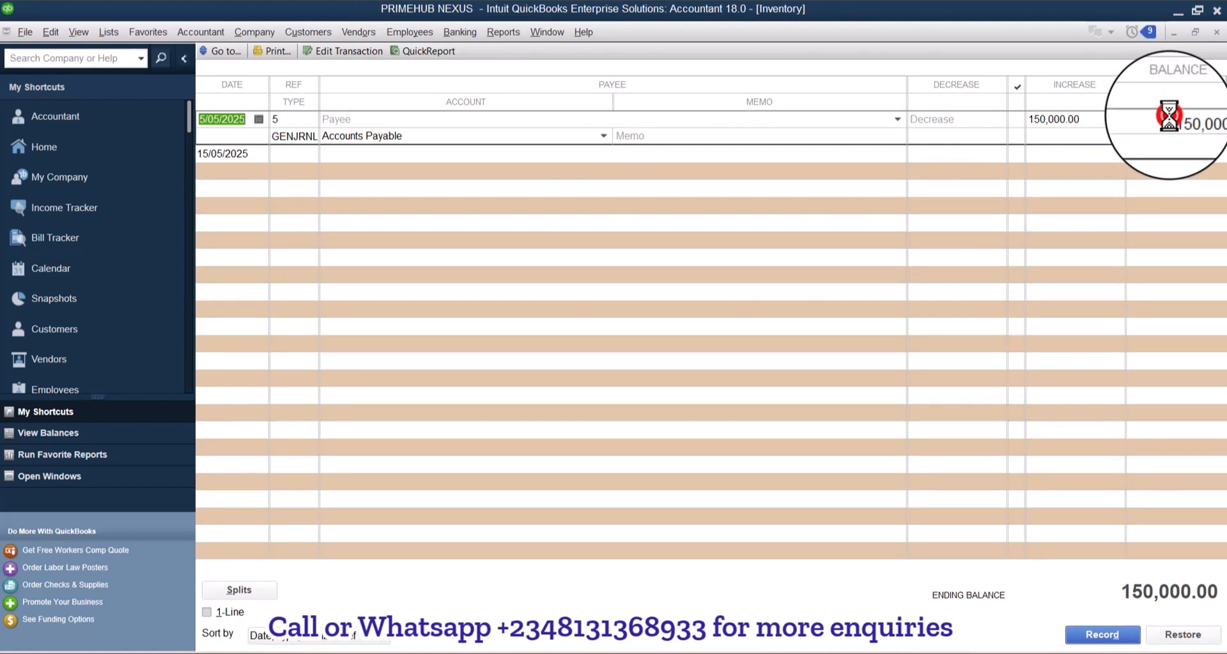
{"action": "double_click", "coordinate": [1169, 119]}
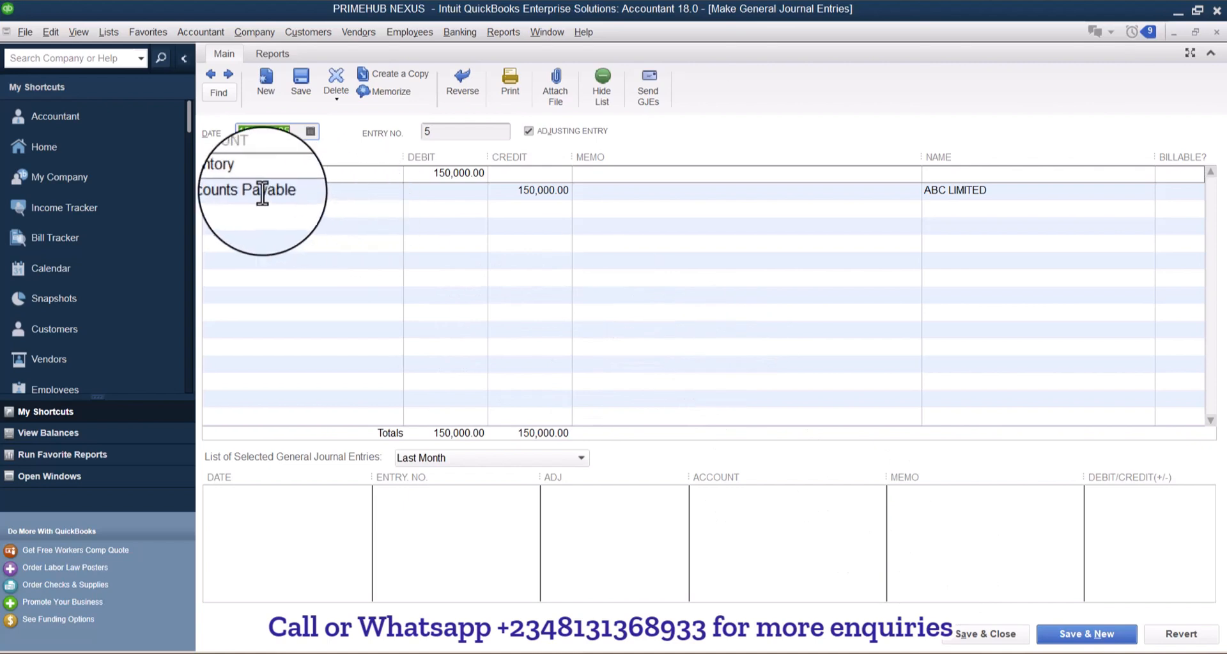
- Replace Accounts Payable with Accounts Receivable on the credit line of journal entry 5
{"action": "left_click", "coordinate": [315, 188]}
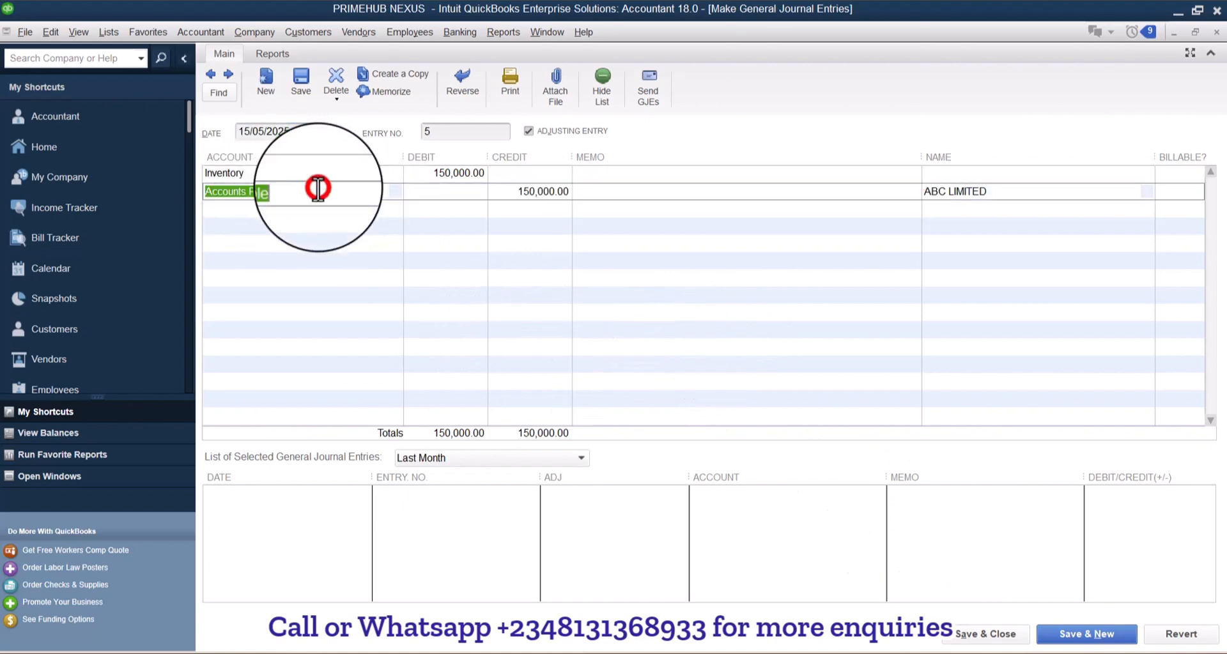
{"action": "left_click", "coordinate": [396, 191]}
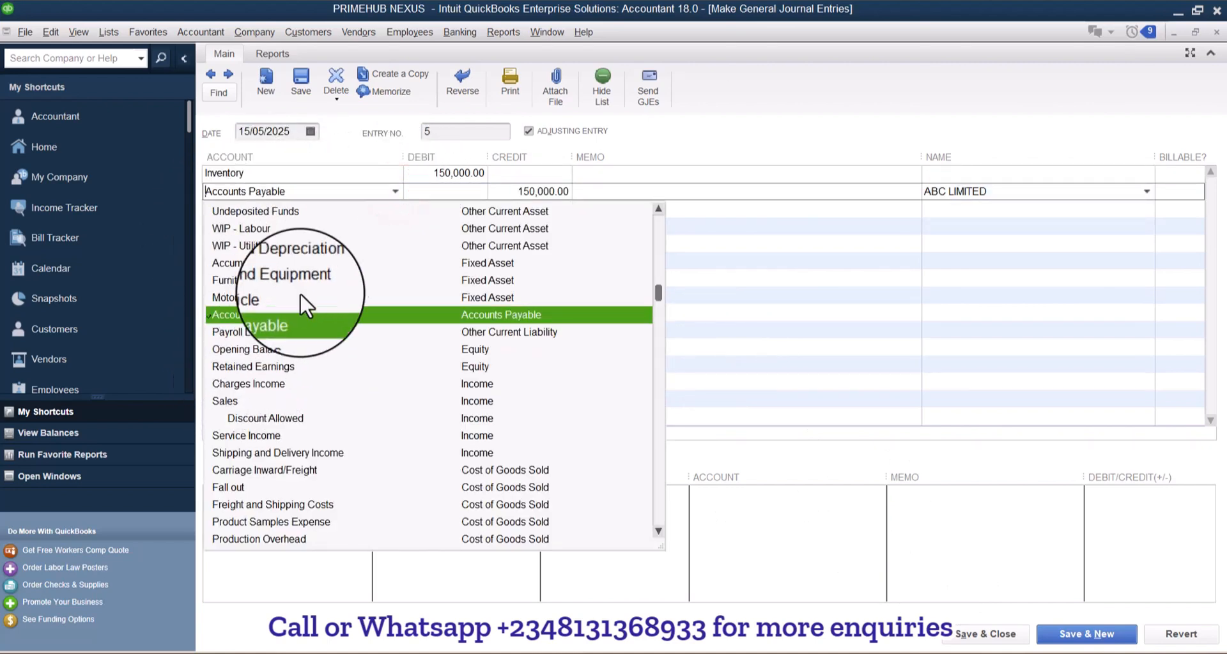
{"action": "left_click_drag", "start_coordinate": [296, 190], "coordinate": [173, 195]}
{"action": "type", "text": "Acc"}
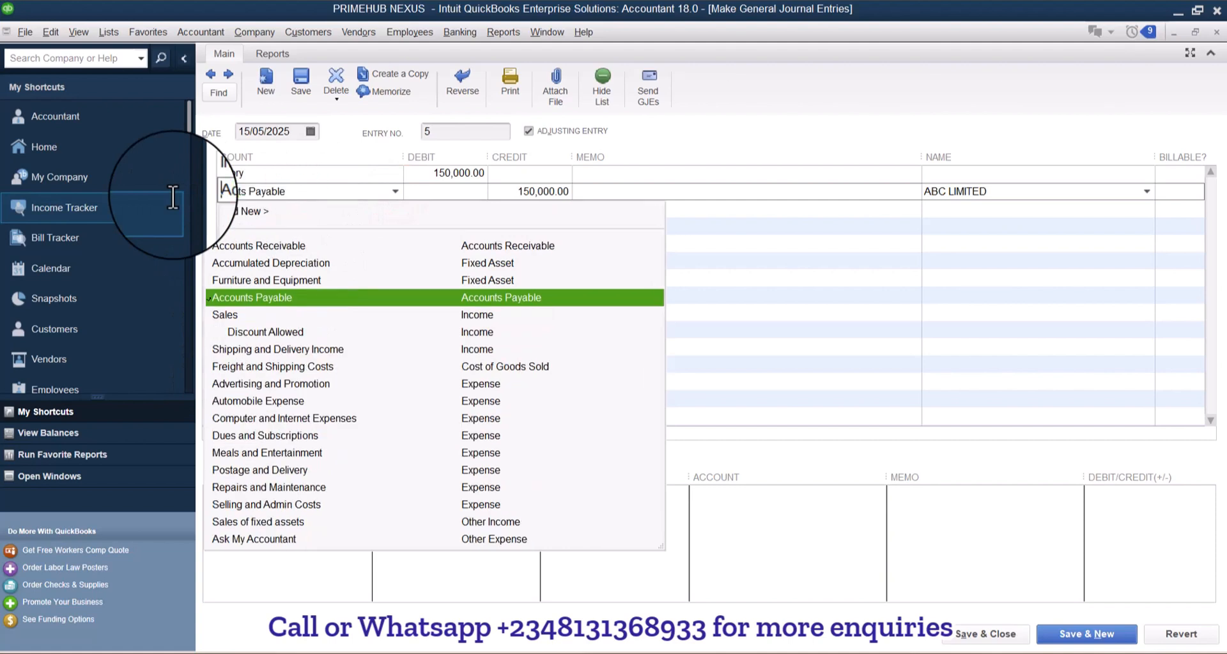
{"action": "left_click", "coordinate": [283, 245]}
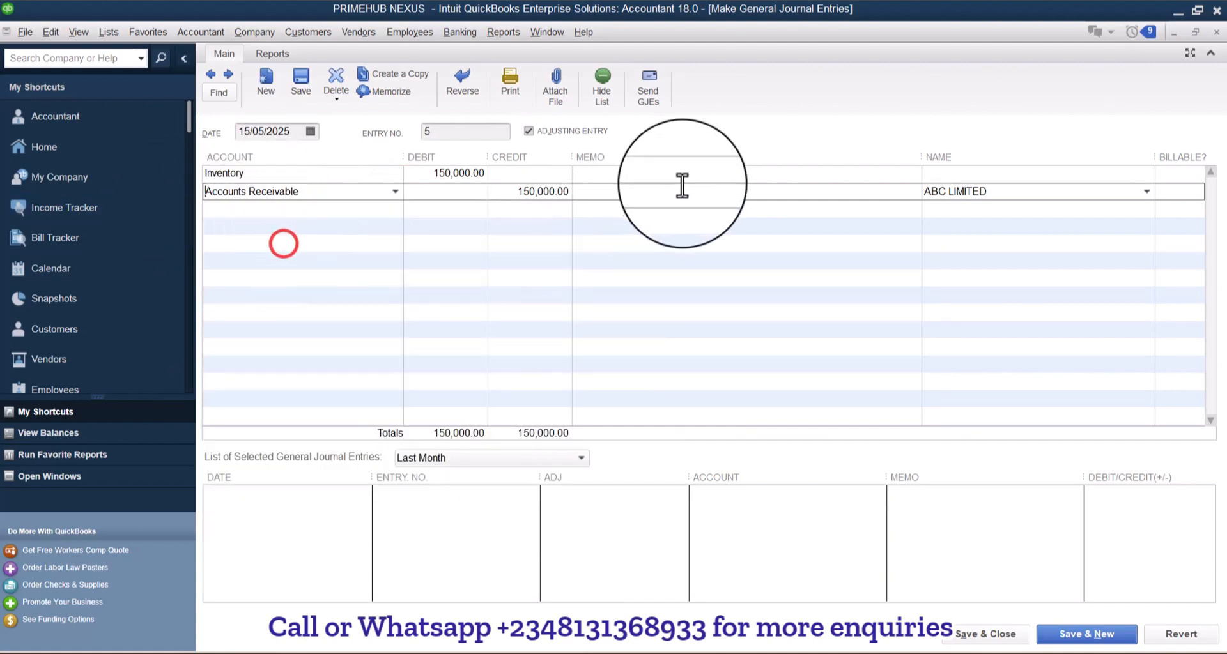
- Replace Inventory with Accounts Receivable on the debit line of journal entry 5
{"action": "left_click", "coordinate": [357, 174]}
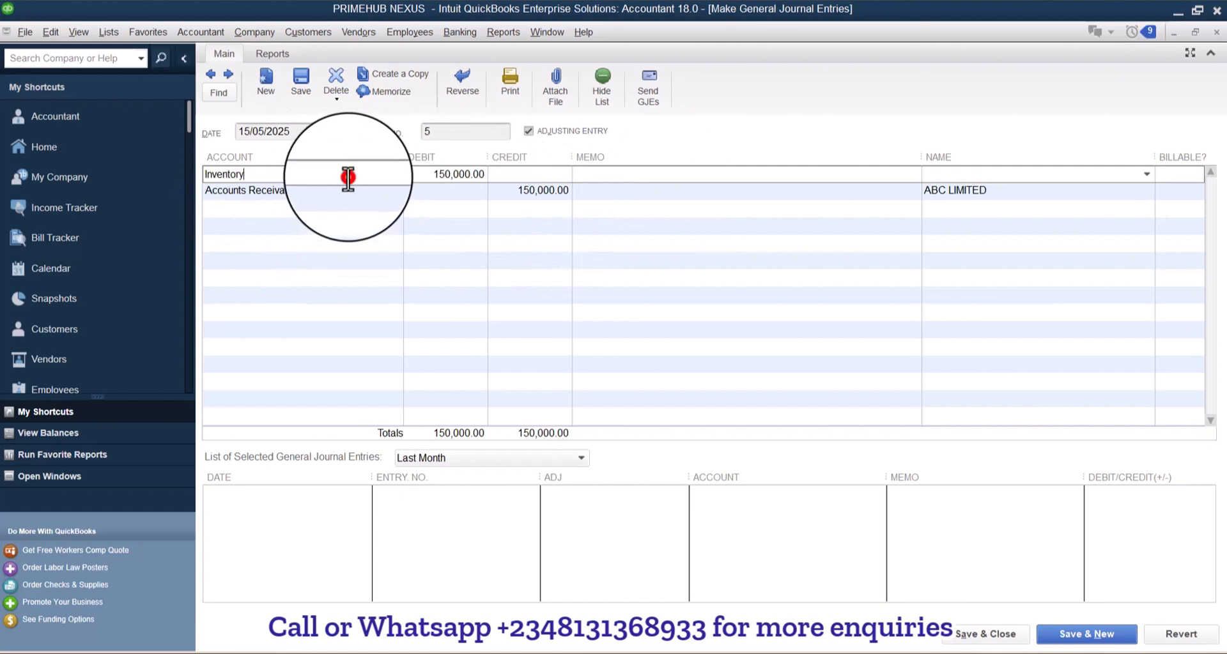
{"action": "left_click", "coordinate": [296, 177]}
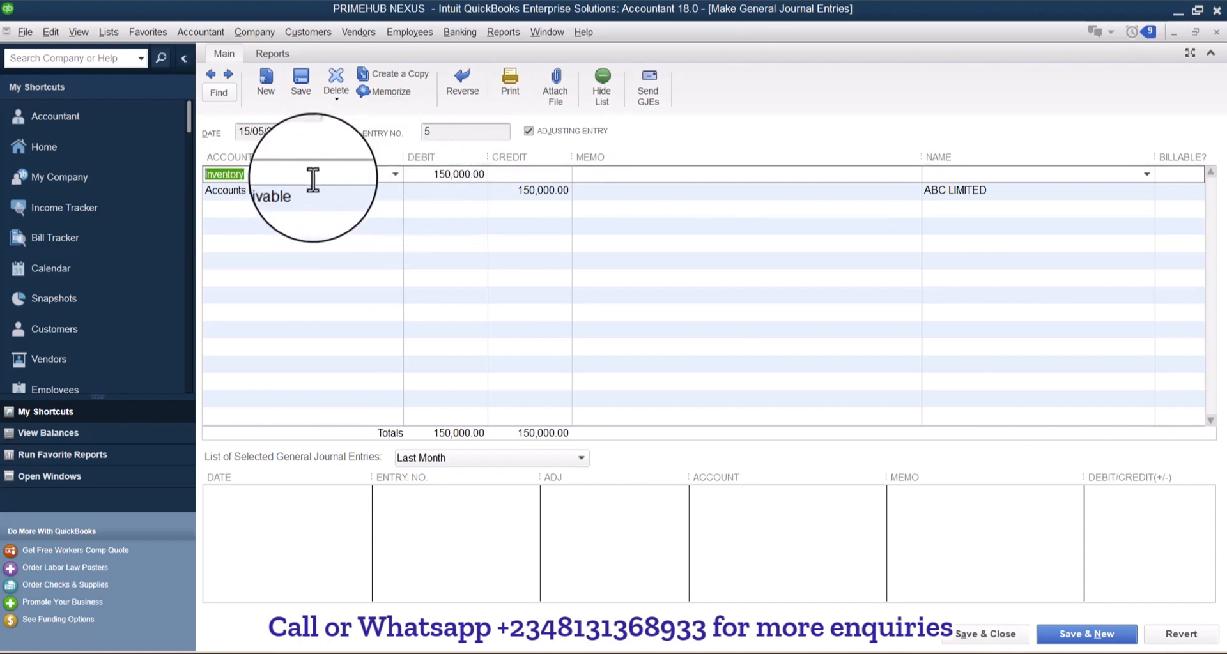
{"action": "type", "text": "Account"}
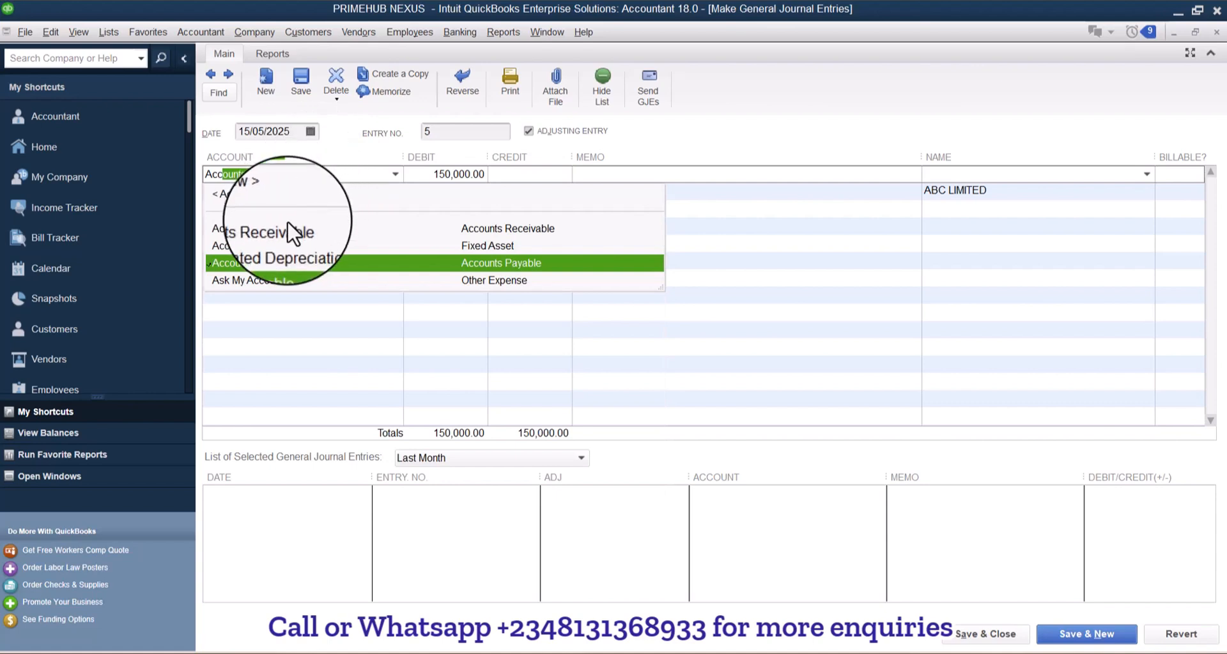
{"action": "left_click", "coordinate": [289, 234]}
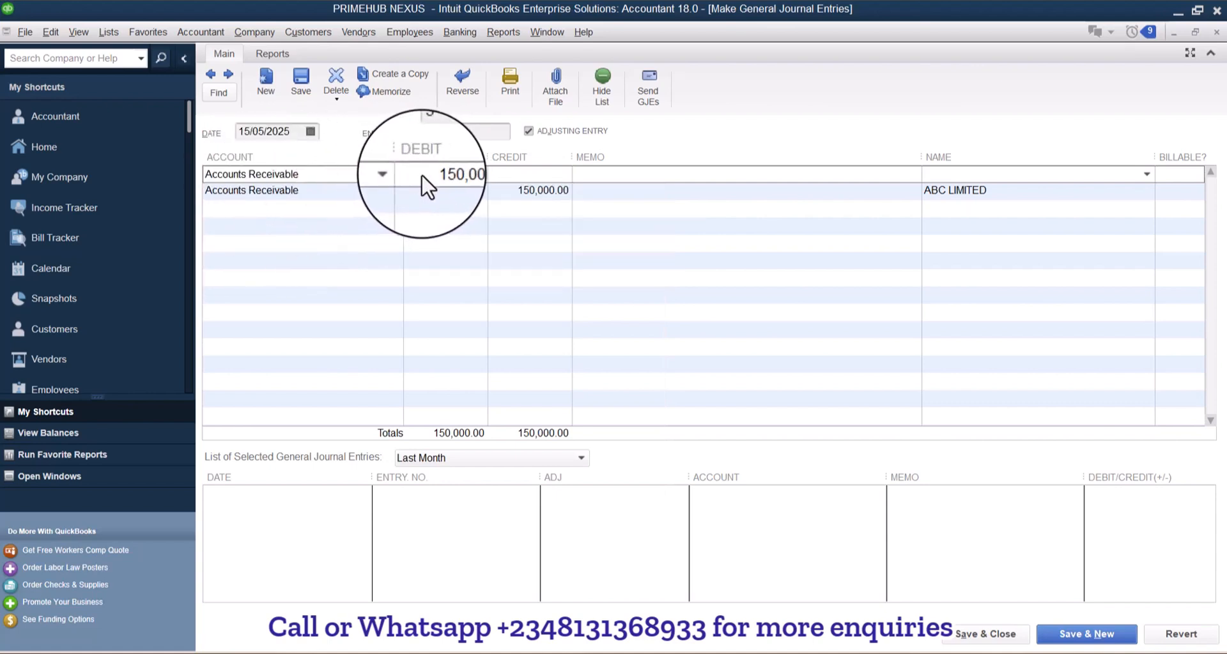
- Try to assign a cost account to the credit line, picking Freight and Shipping Costs, and look through the account list
{"action": "left_click", "coordinate": [319, 192]}
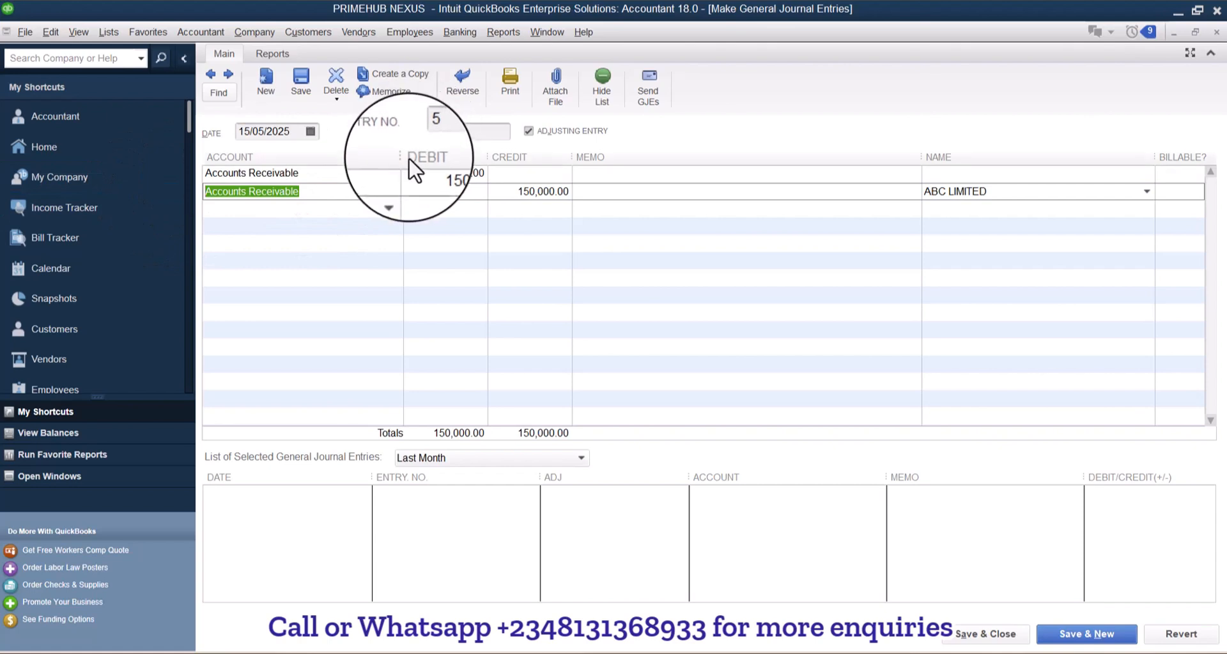
{"action": "type", "text": "Cost"}
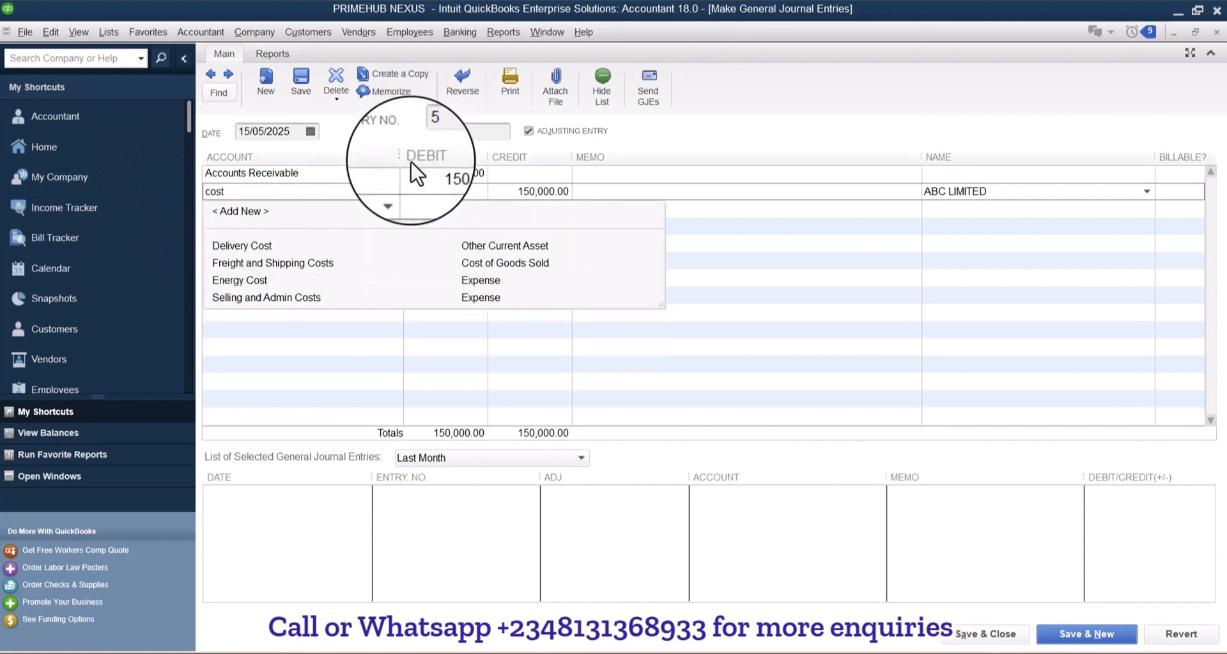
{"action": "left_click", "coordinate": [481, 259]}
{"action": "left_click", "coordinate": [395, 191]}
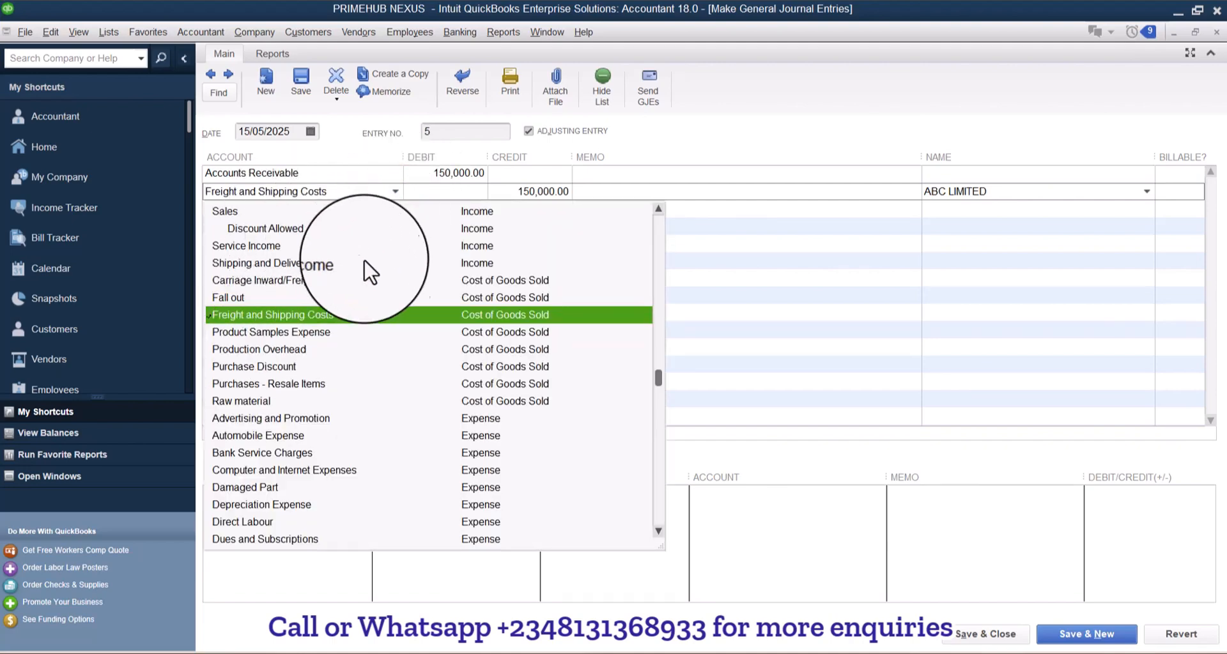
- Rename the Carriage Inward/Freight account to Cost of Goods Sold in the chart of accounts, and return to the journal entry
{"action": "left_click", "coordinate": [107, 34]}
{"action": "left_click", "coordinate": [120, 58]}
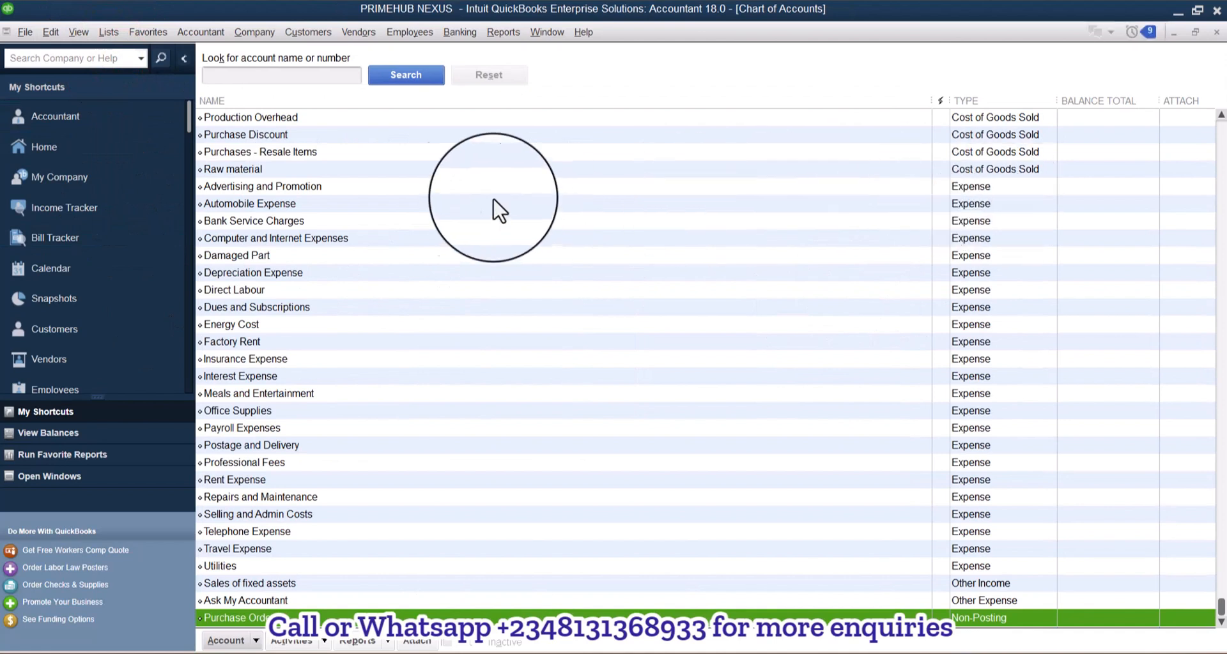
{"action": "scroll", "coordinate": [301, 137], "scroll_direction": "up", "scroll_amount": 2}
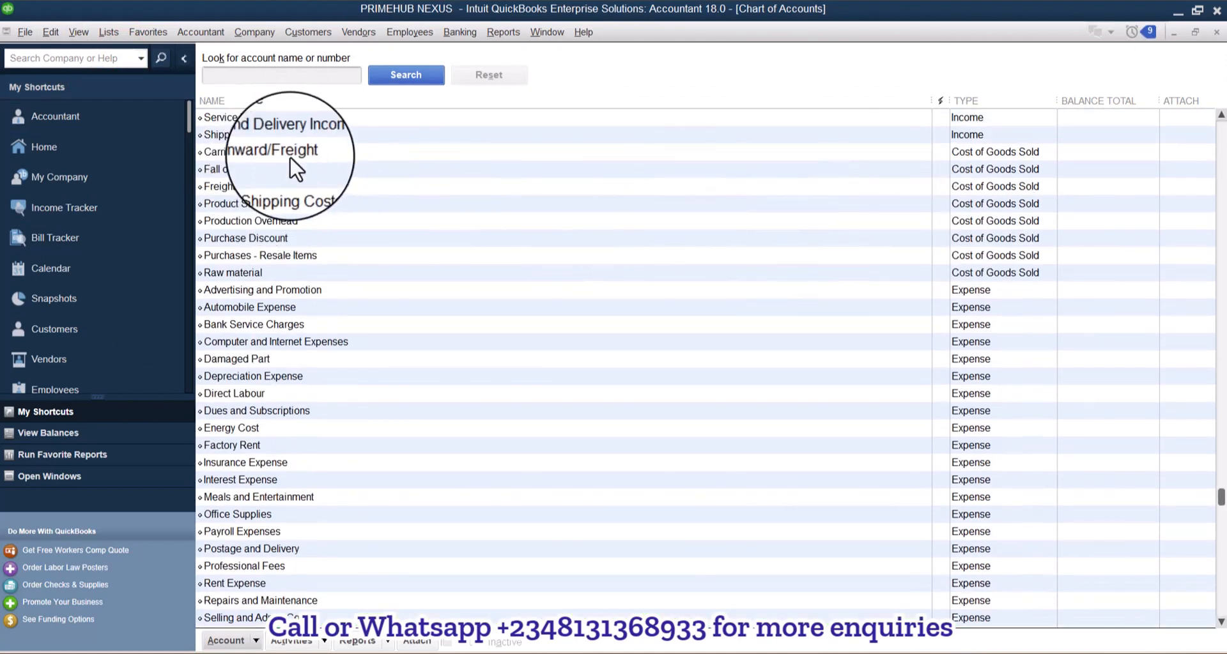
{"action": "left_click", "coordinate": [293, 152]}
{"action": "right_click", "coordinate": [293, 154]}
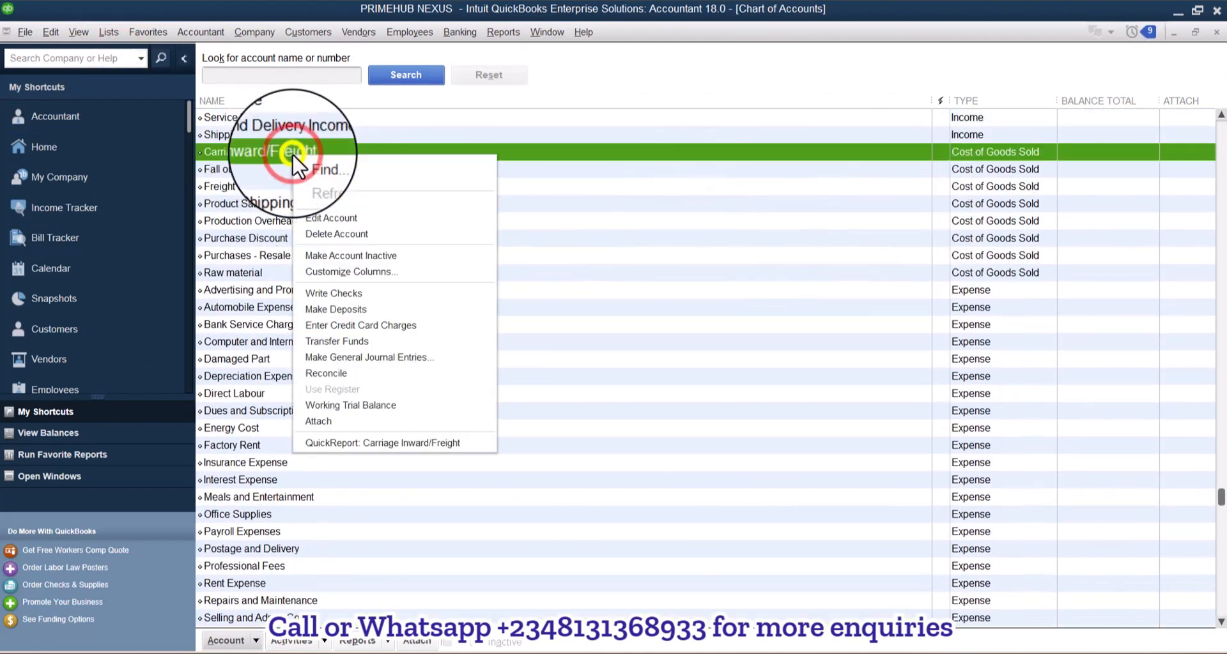
{"action": "left_click", "coordinate": [334, 213]}
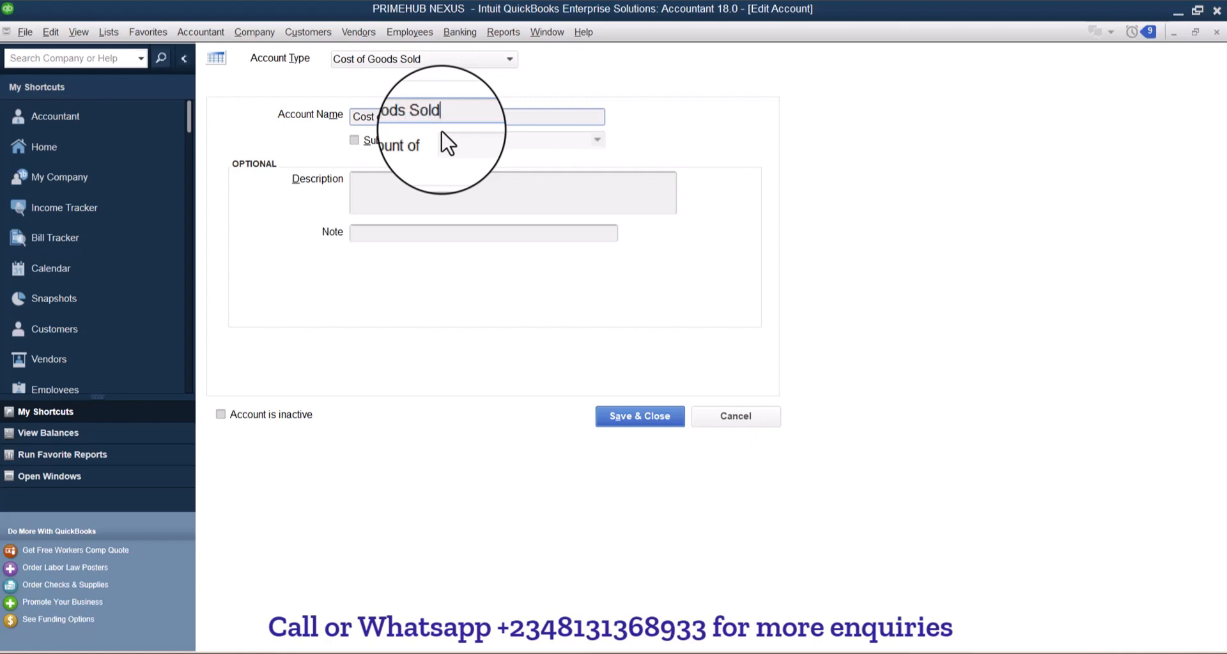
{"action": "left_click", "coordinate": [621, 422]}
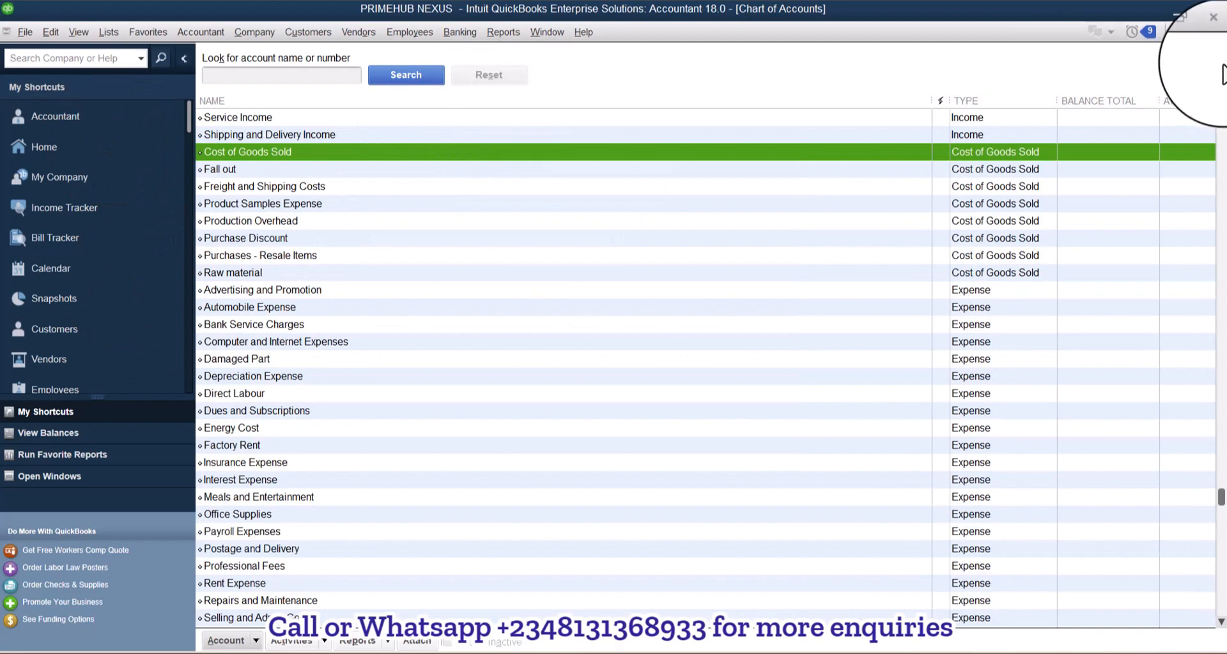
{"action": "left_click", "coordinate": [1215, 31]}
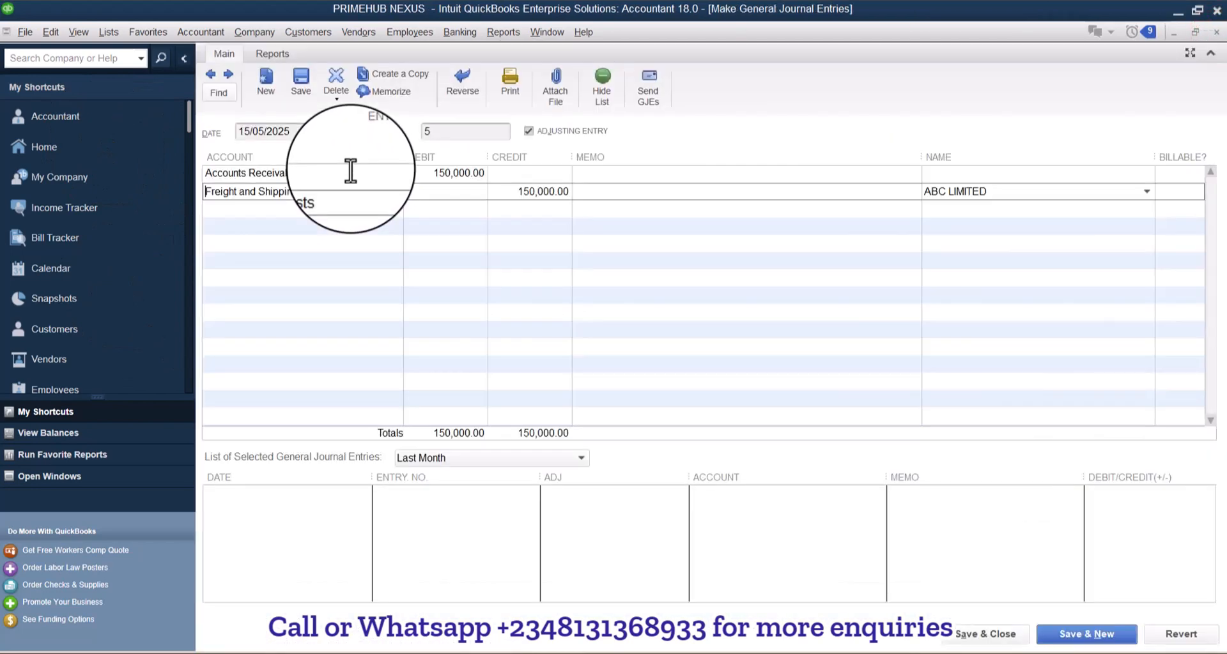
- Revert the unsaved account changes in journal entry 5
{"action": "left_click", "coordinate": [395, 190]}
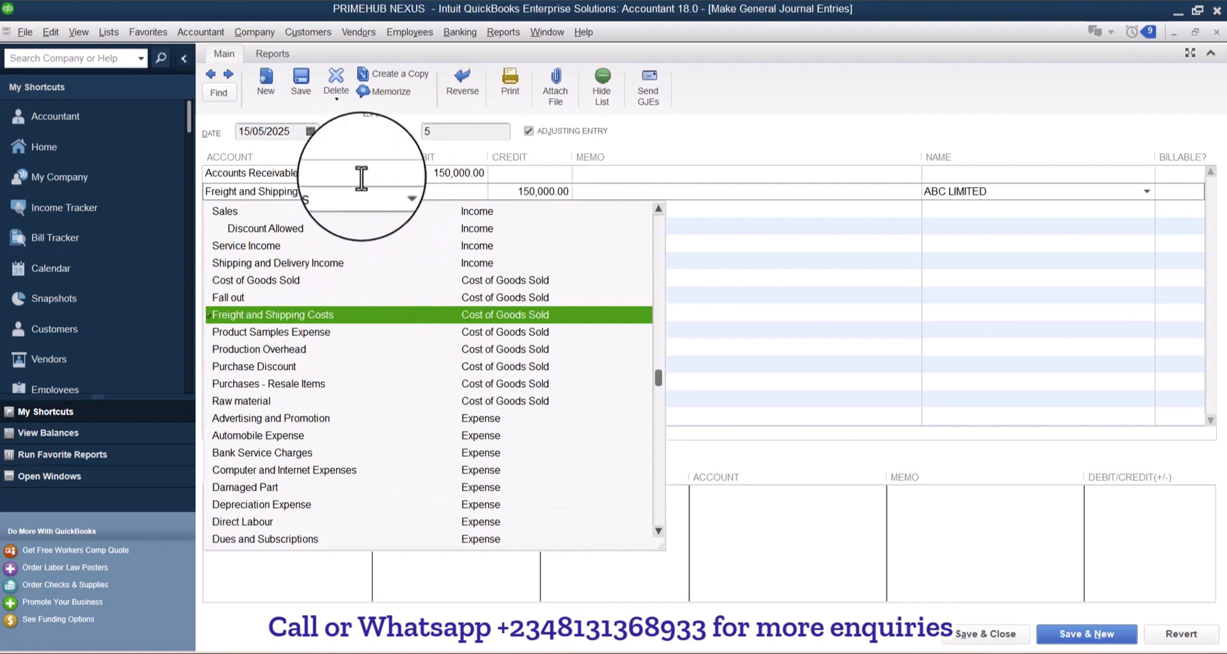
{"action": "left_click", "coordinate": [1182, 641]}
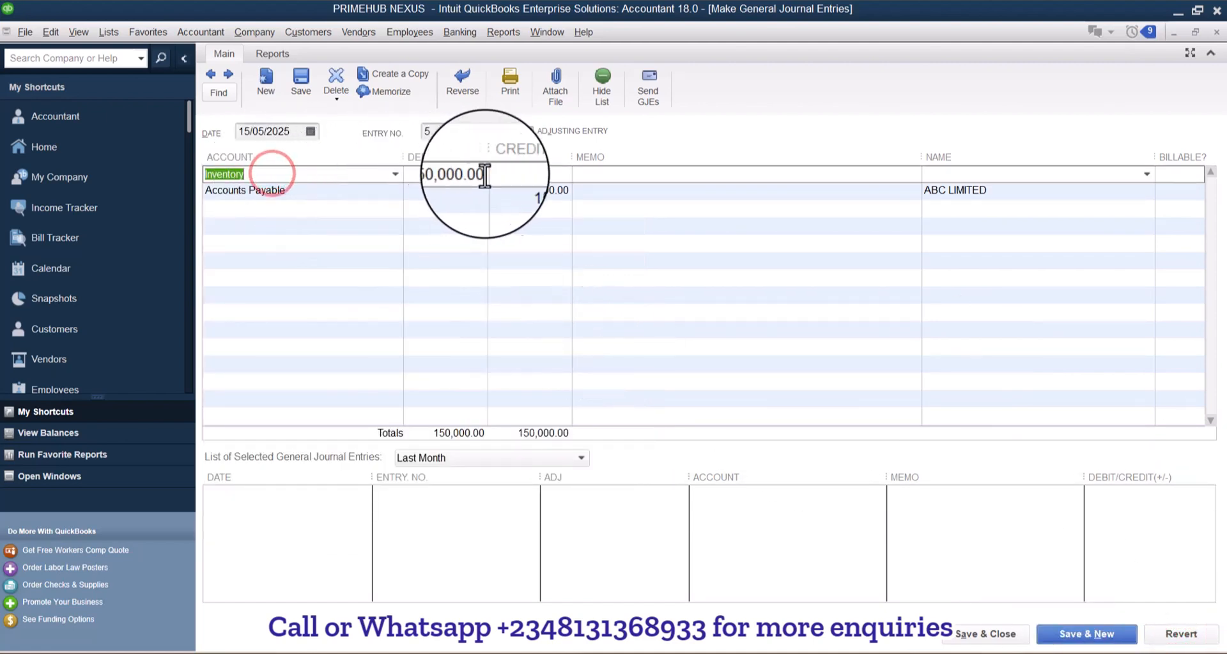
- Set the debit line's account to Accounts Receivable in place of Inventory
{"action": "left_click", "coordinate": [394, 175]}
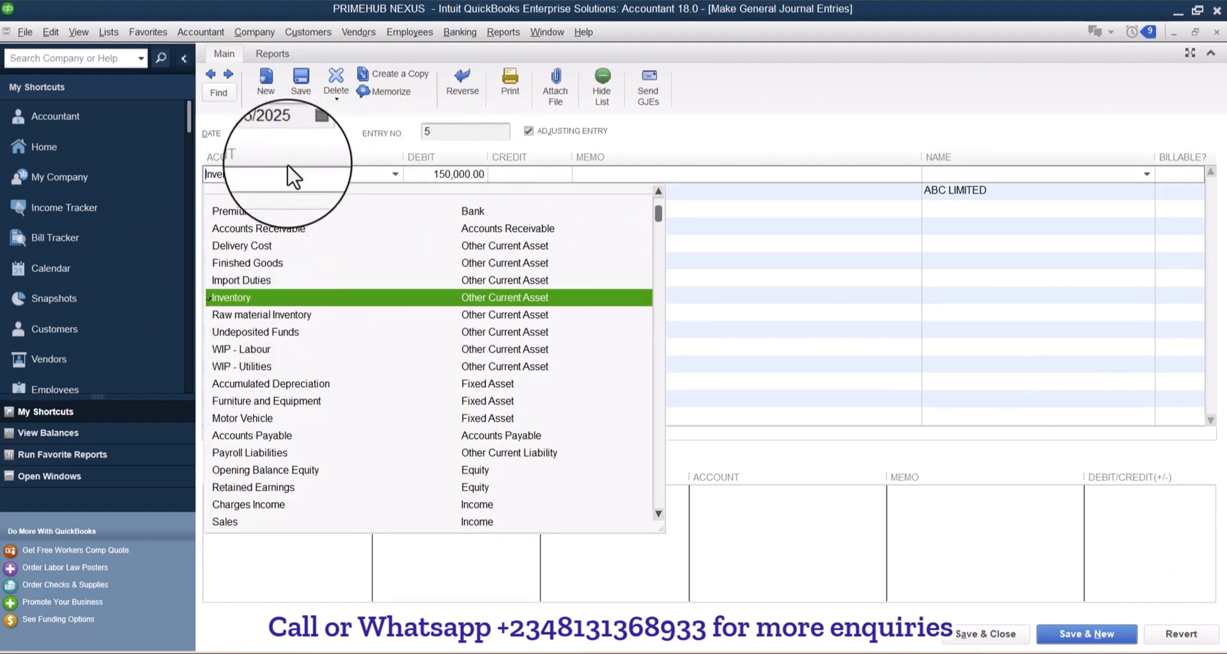
{"action": "left_click_drag", "start_coordinate": [265, 176], "coordinate": [199, 185]}
{"action": "type", "text": "Acc"}
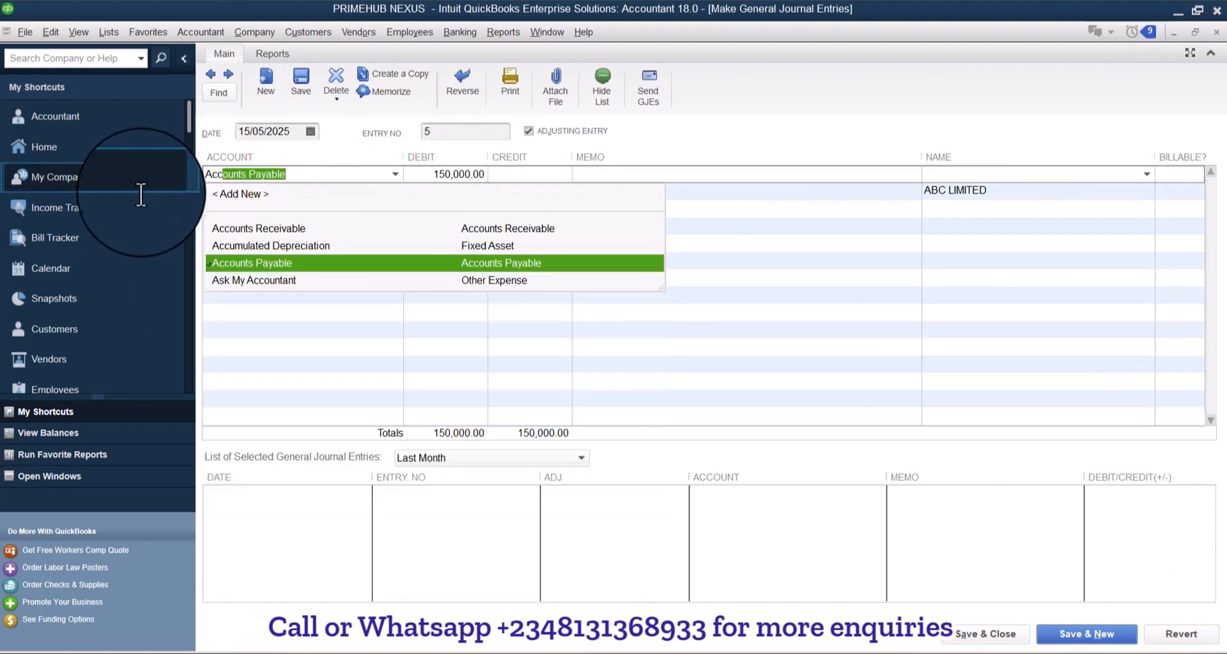
{"action": "type", "text": "oun"}
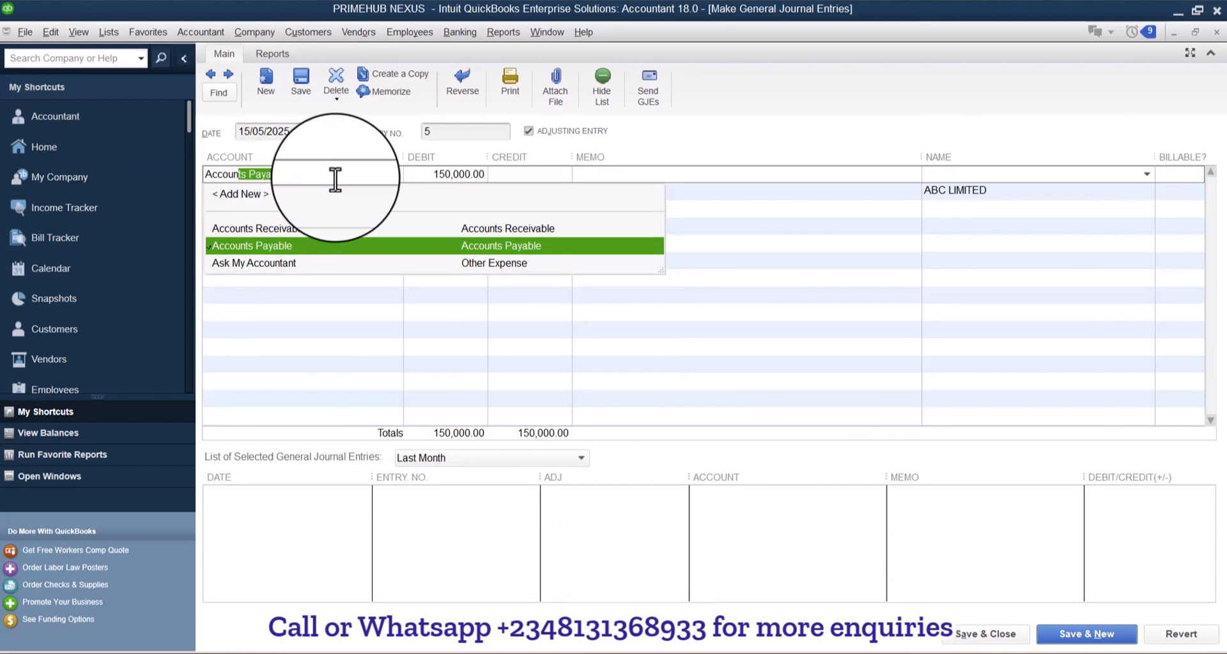
{"action": "left_click", "coordinate": [290, 228]}
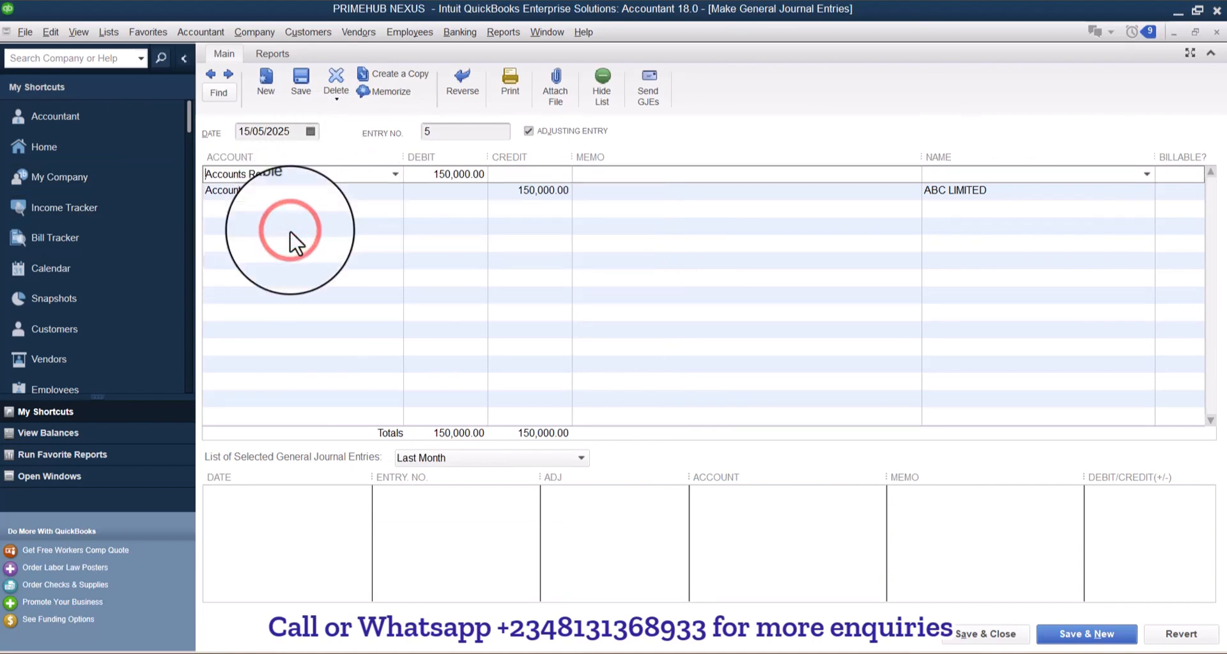
- Set the credit line's account to Cost of Goods Sold in place of Accounts Payable
{"action": "left_click", "coordinate": [298, 191]}
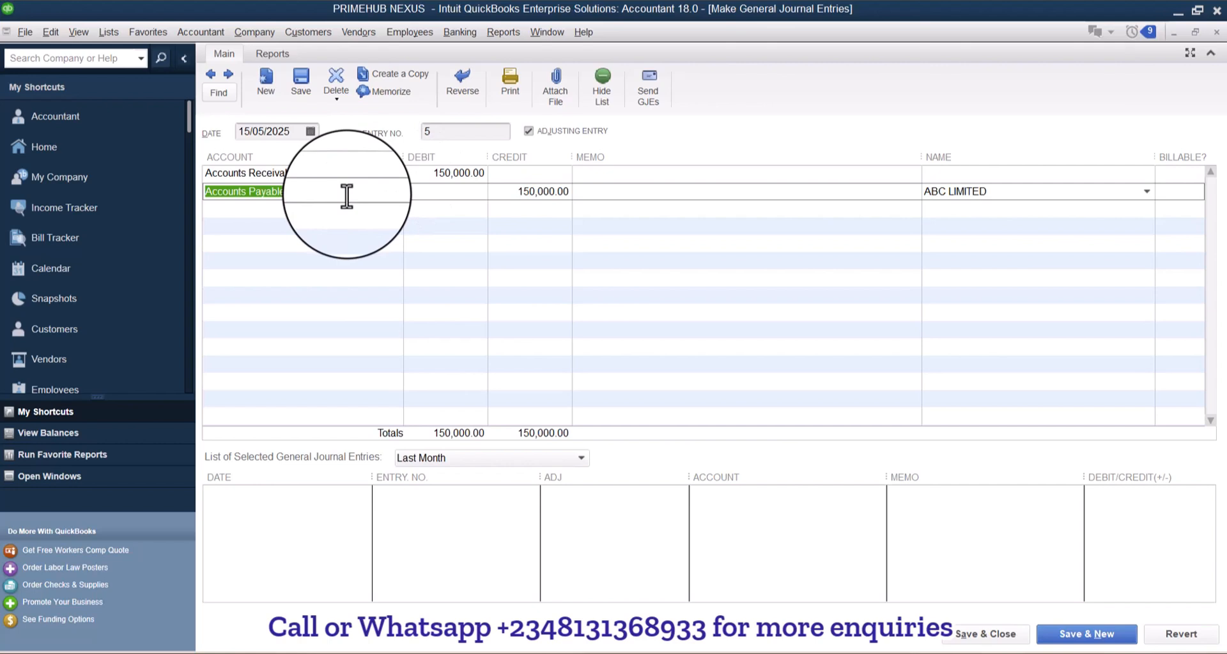
{"action": "type", "text": "Cost of Goods Sold"}
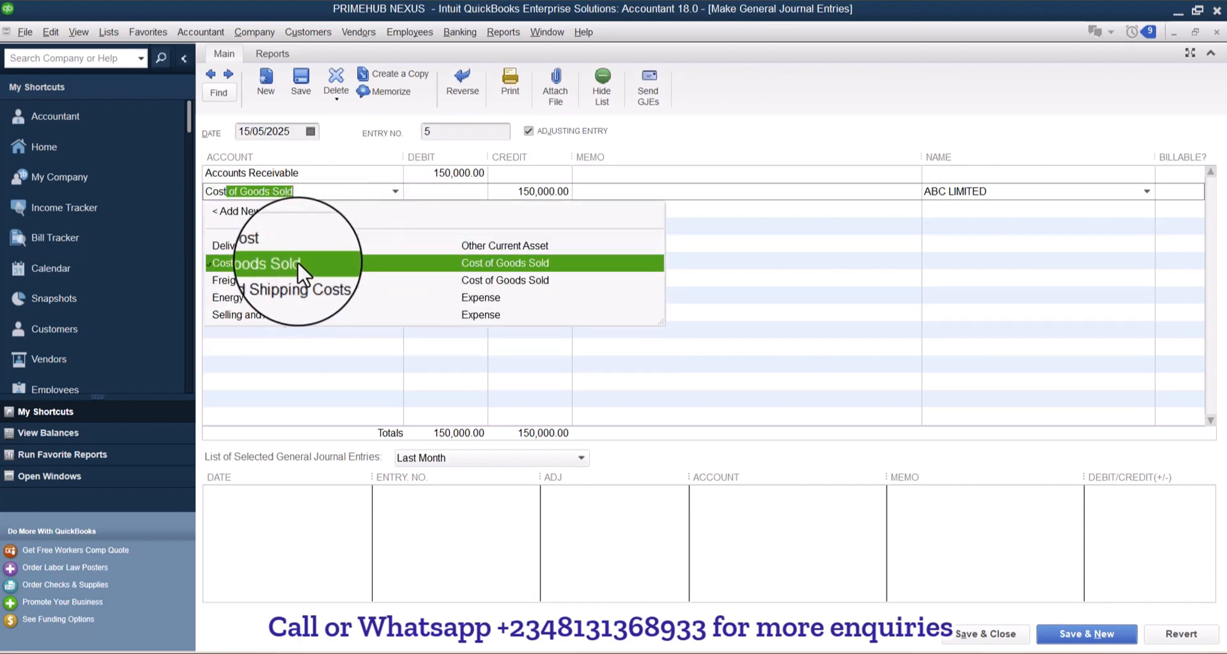
{"action": "left_click", "coordinate": [297, 261]}
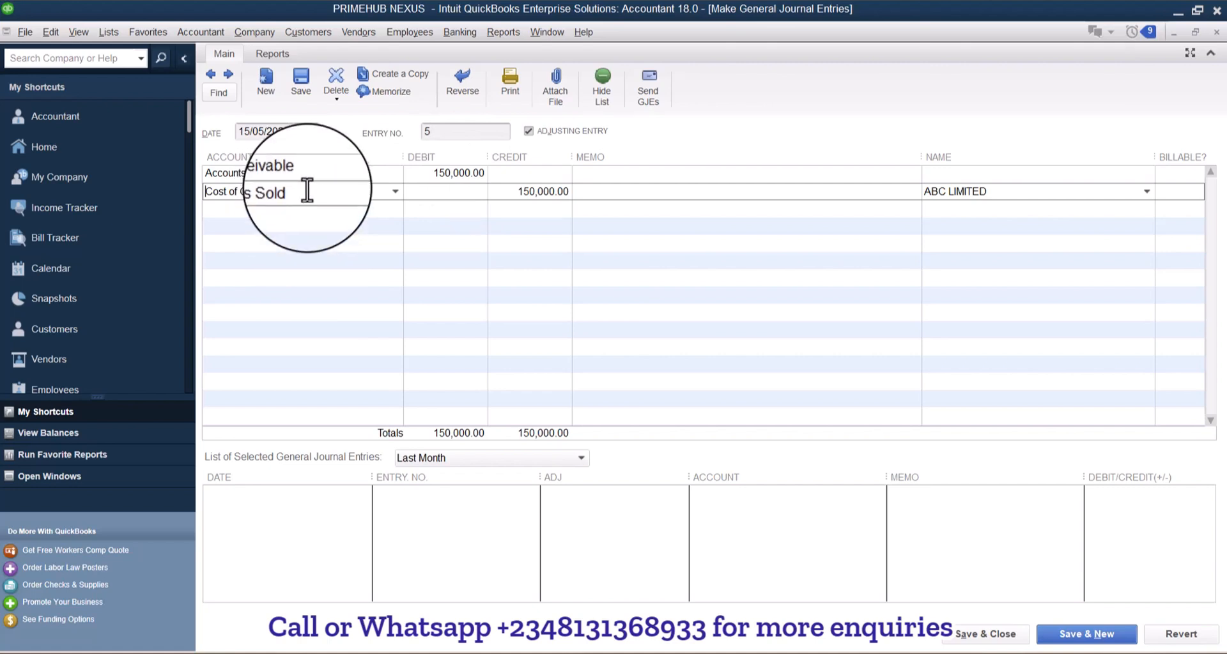
{"action": "left_click", "coordinate": [434, 172]}
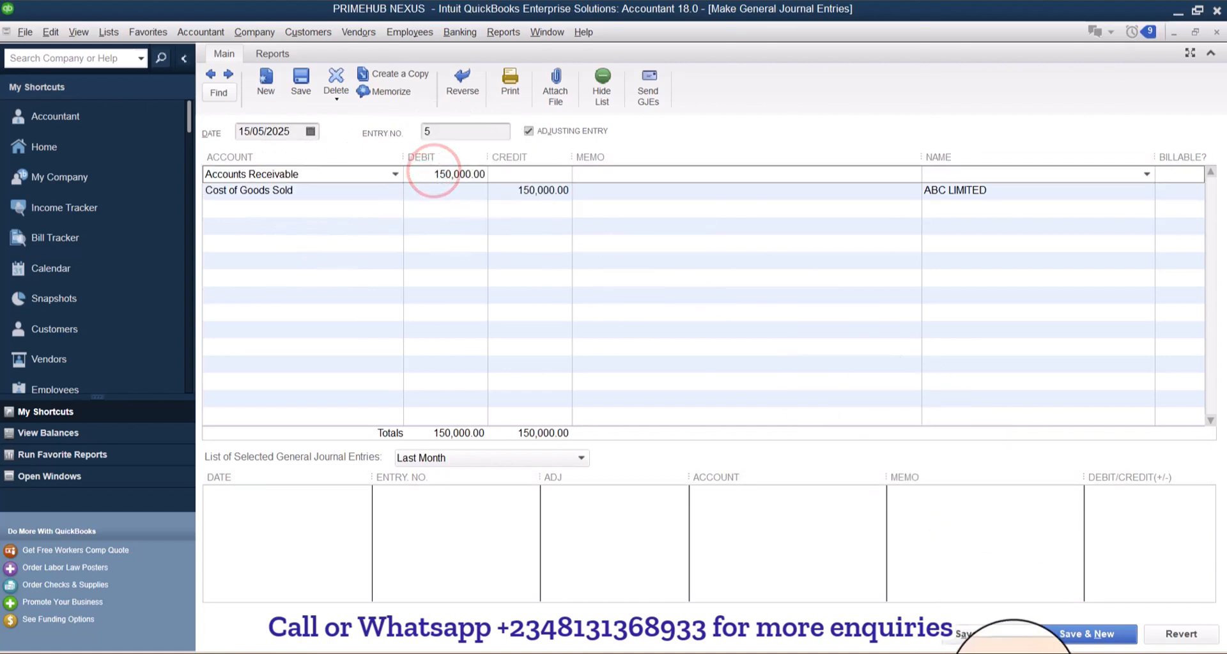
{"action": "left_click", "coordinate": [994, 628]}
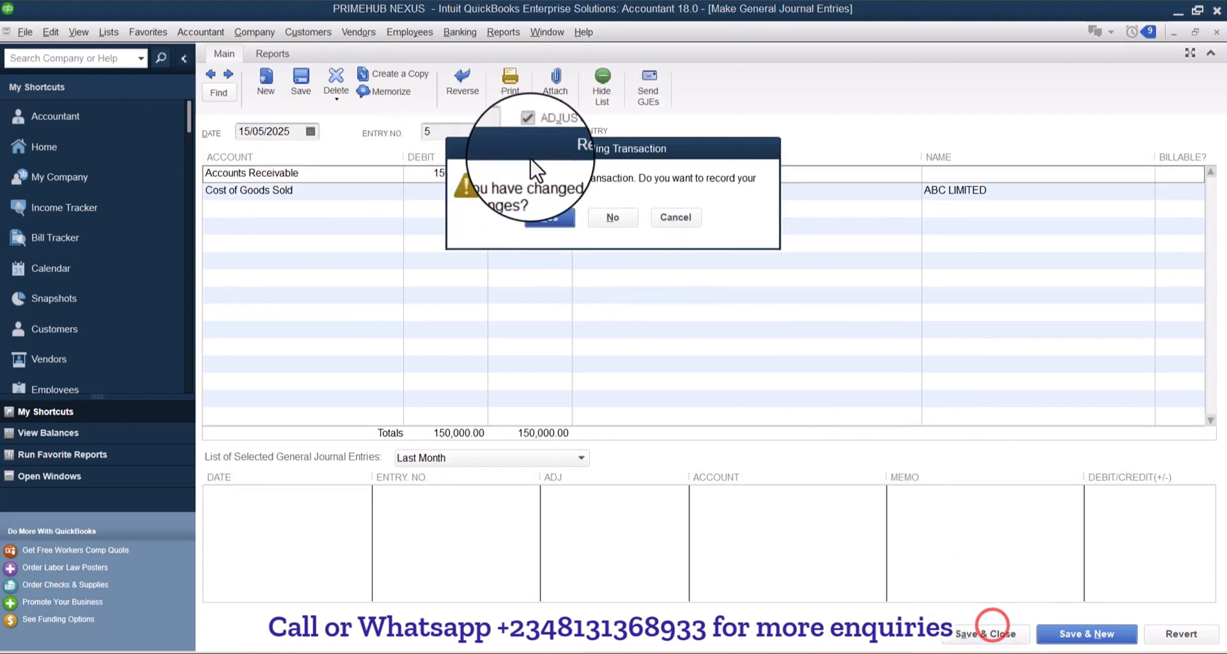
{"action": "left_click", "coordinate": [672, 218]}
- Replace ABC LIMITED on the Cost of Goods Sold line with the last customer in the name list, and make the line non-billable
{"action": "left_click", "coordinate": [986, 193]}
{"action": "left_click", "coordinate": [1145, 191]}
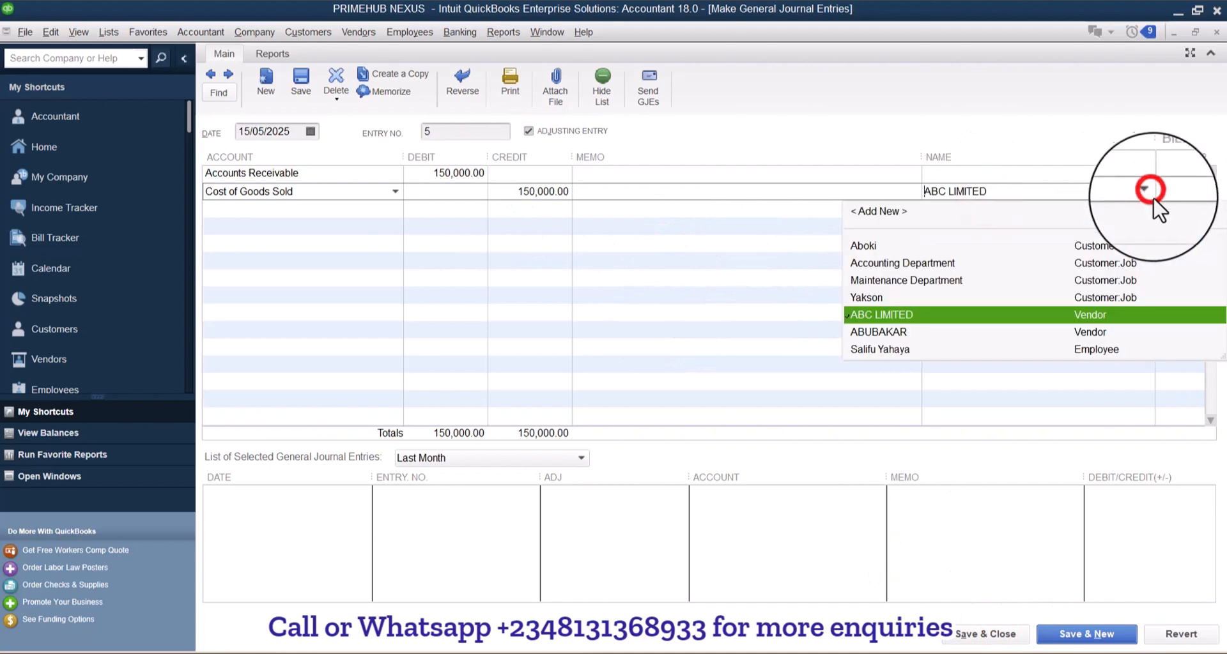
{"action": "left_click", "coordinate": [919, 289]}
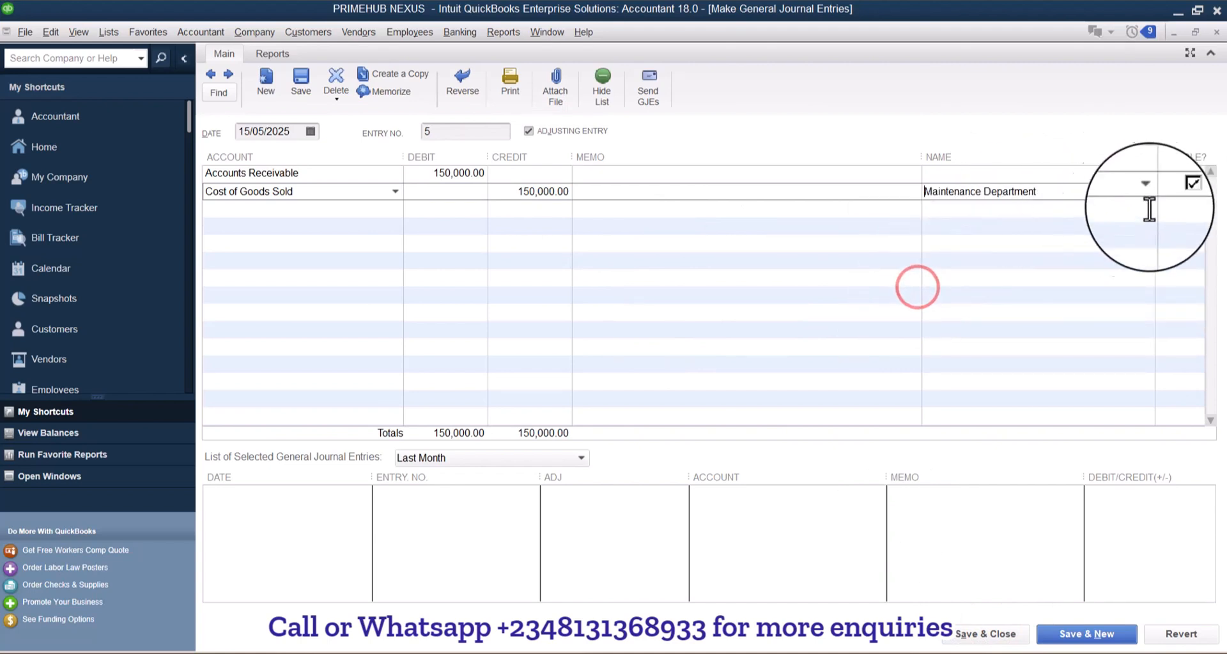
{"action": "left_click", "coordinate": [1147, 191]}
{"action": "left_click", "coordinate": [914, 297]}
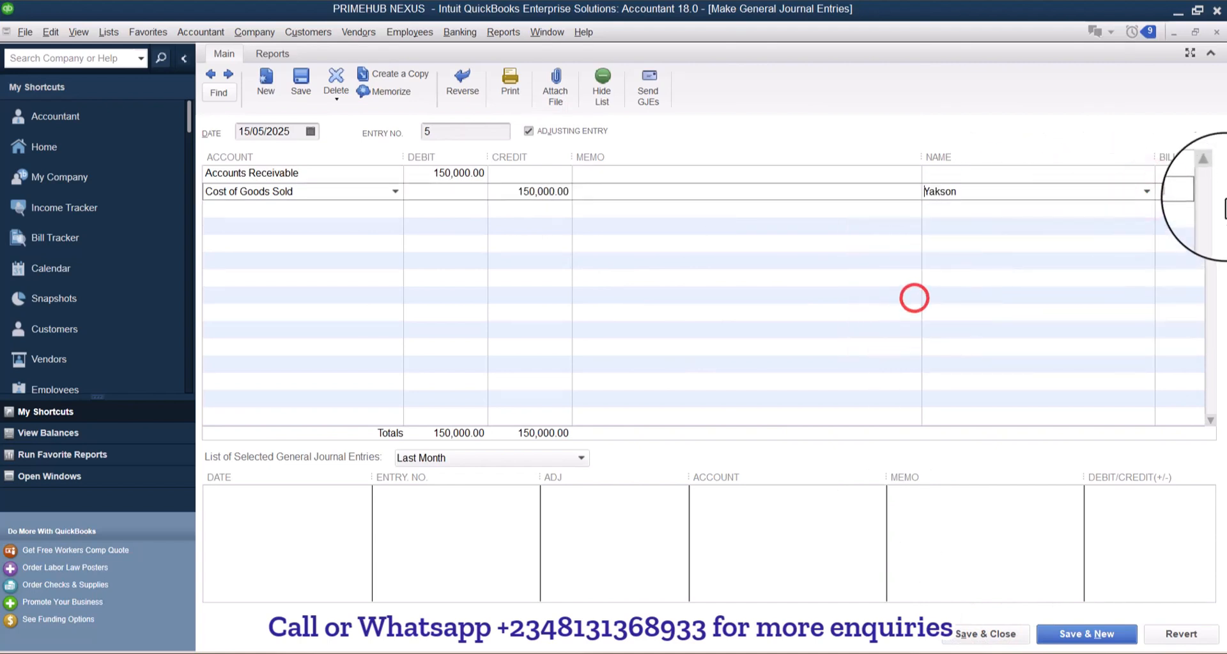
{"action": "left_click", "coordinate": [1179, 191]}
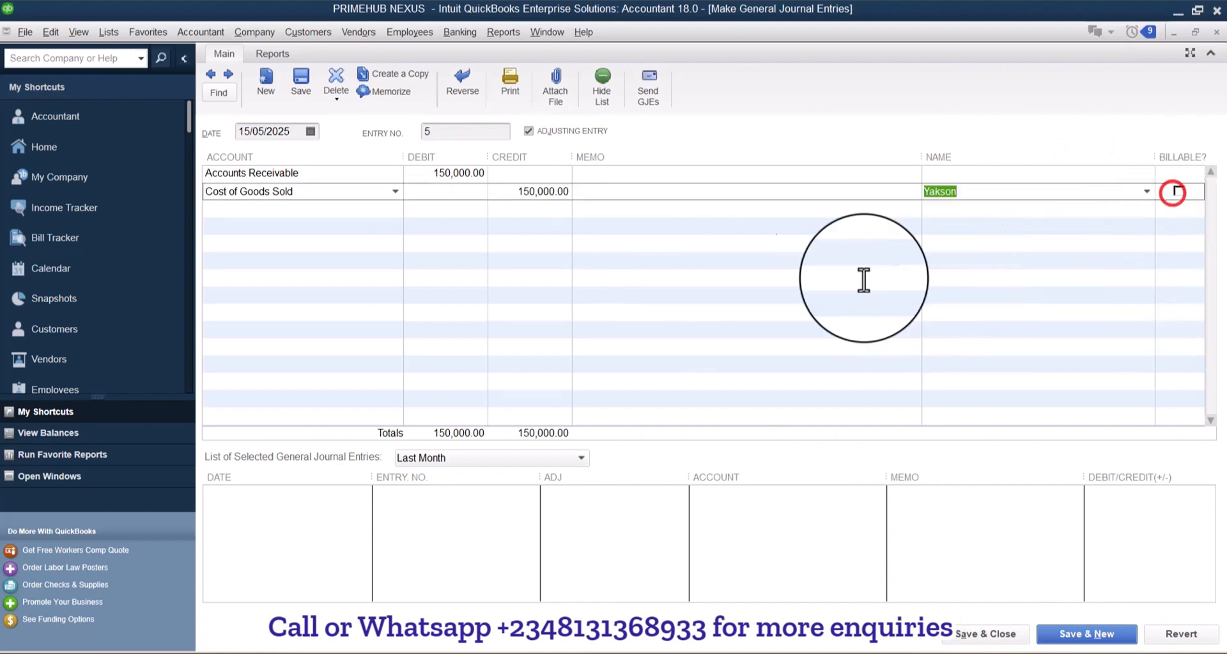
- Try to save and close journal entry 5 with the customer on the Cost of Goods Sold line
{"action": "left_click", "coordinate": [968, 636]}
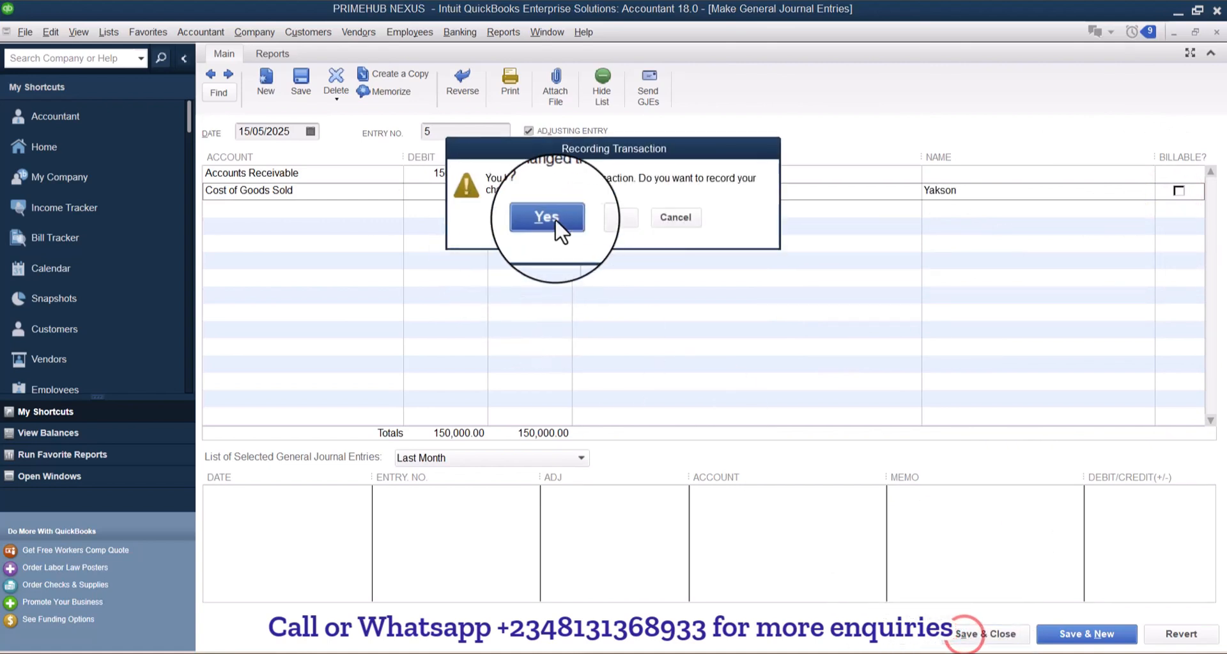
{"action": "left_click", "coordinate": [549, 208]}
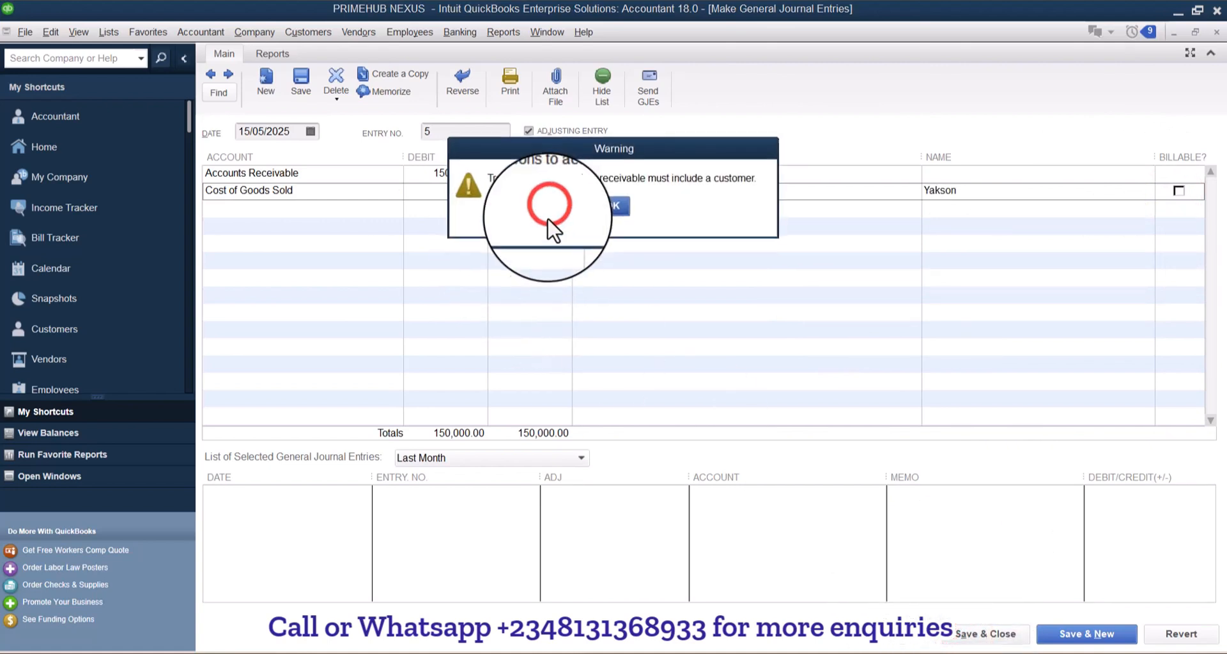
{"action": "left_click", "coordinate": [623, 204]}
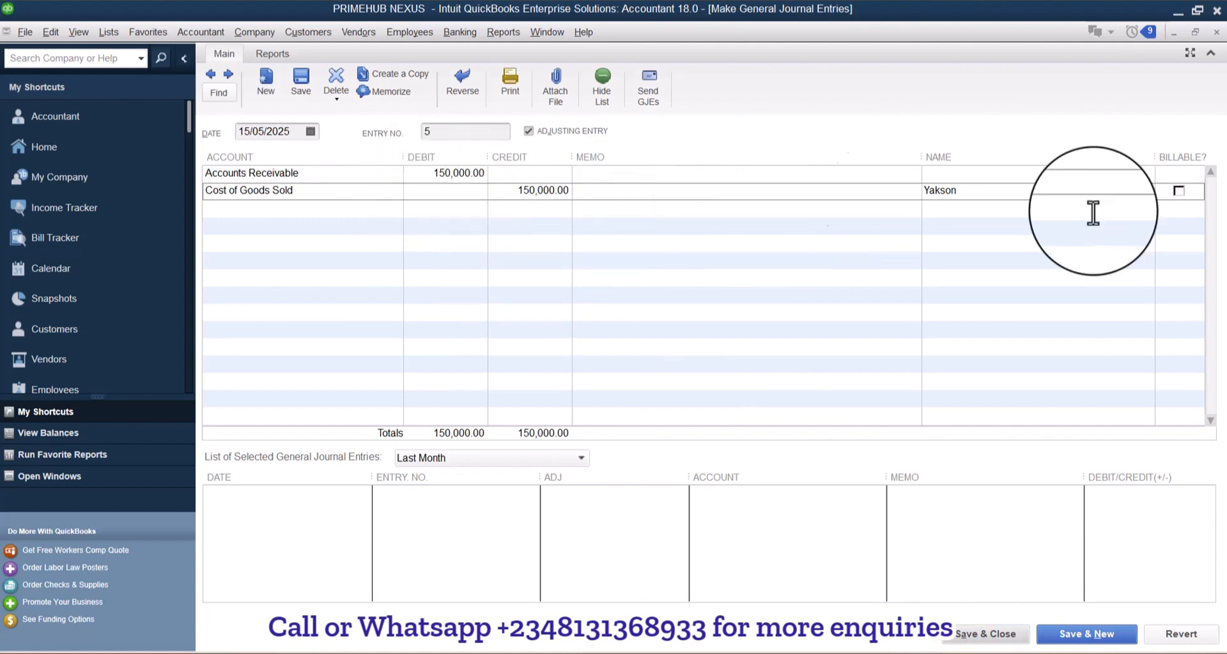
{"action": "left_click", "coordinate": [1147, 193]}
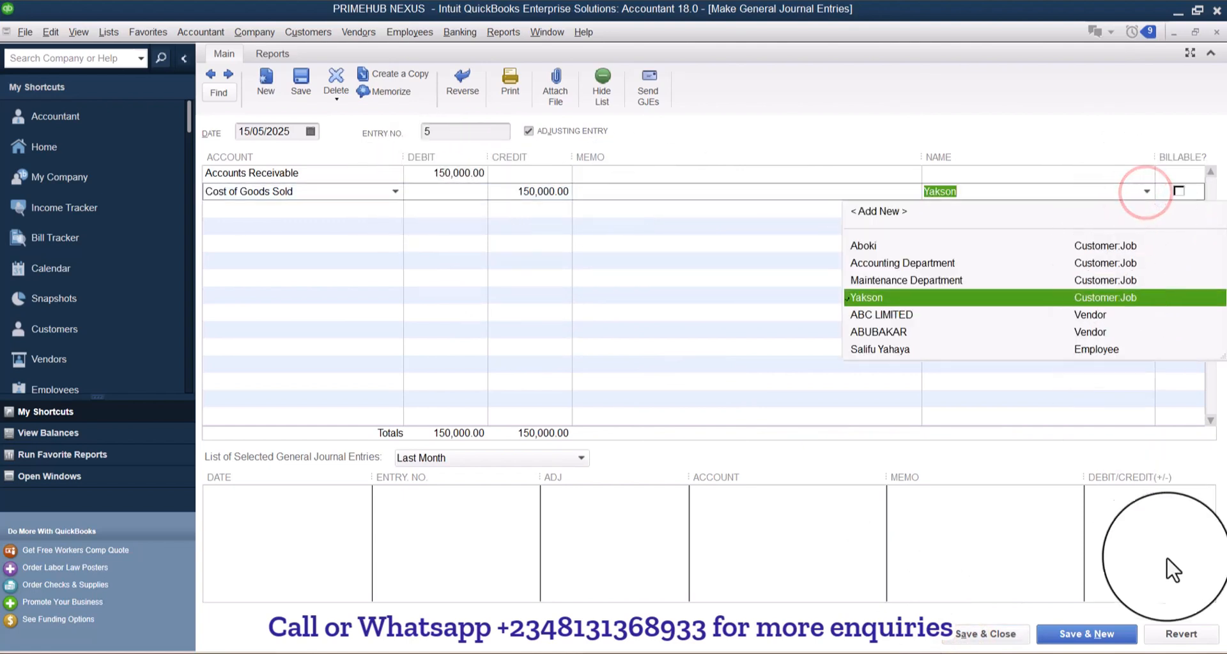
{"action": "left_click", "coordinate": [1016, 637]}
{"action": "left_click", "coordinate": [541, 221]}
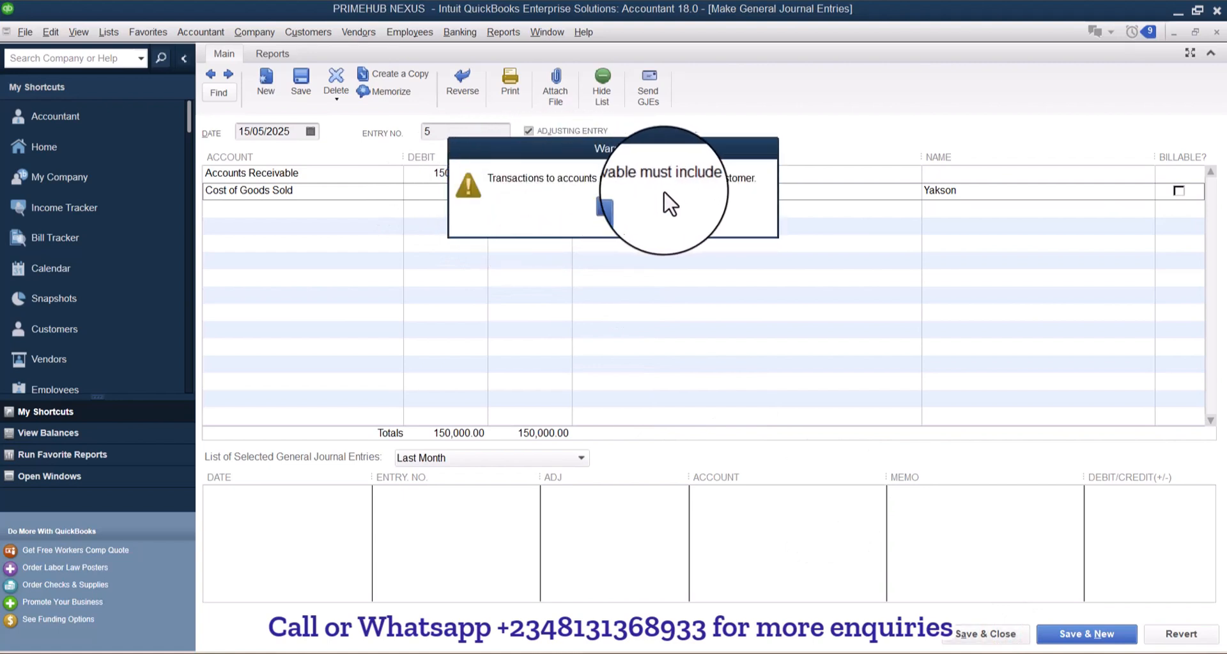
{"action": "left_click", "coordinate": [611, 206]}
- Move the customer's name from the Cost of Goods Sold line to the Accounts Receivable line, and record the changes to journal entry 5
{"action": "left_click", "coordinate": [1102, 191]}
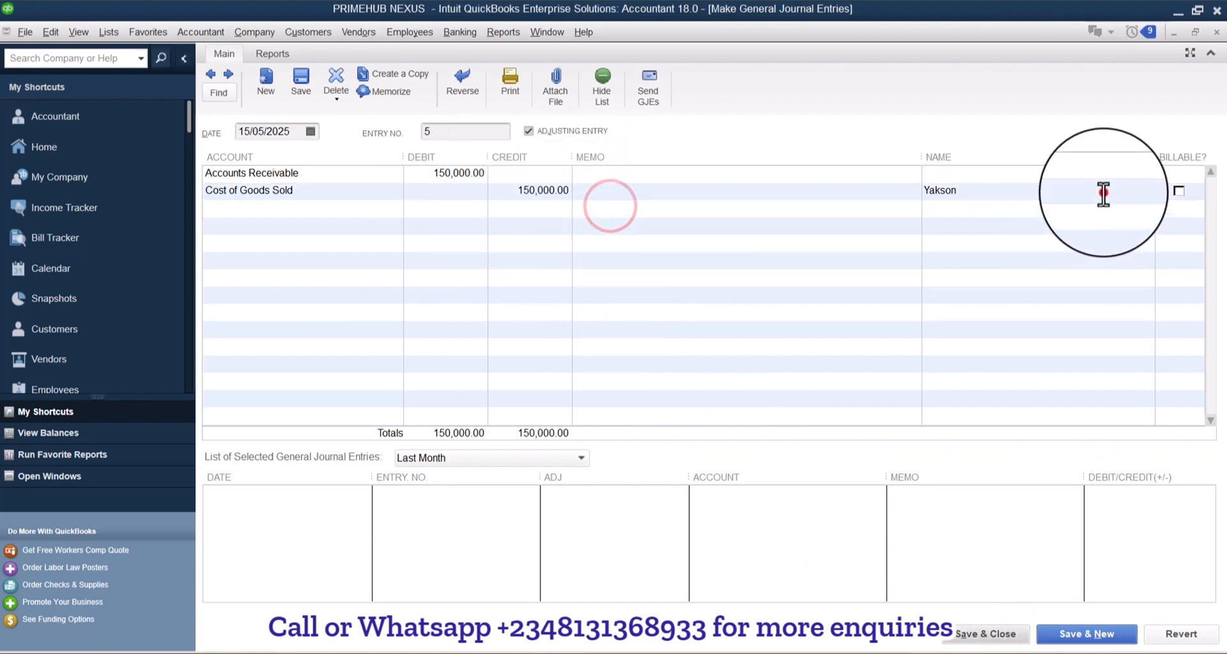
{"action": "left_click", "coordinate": [1060, 175]}
{"action": "type", "text": "Yakson"}
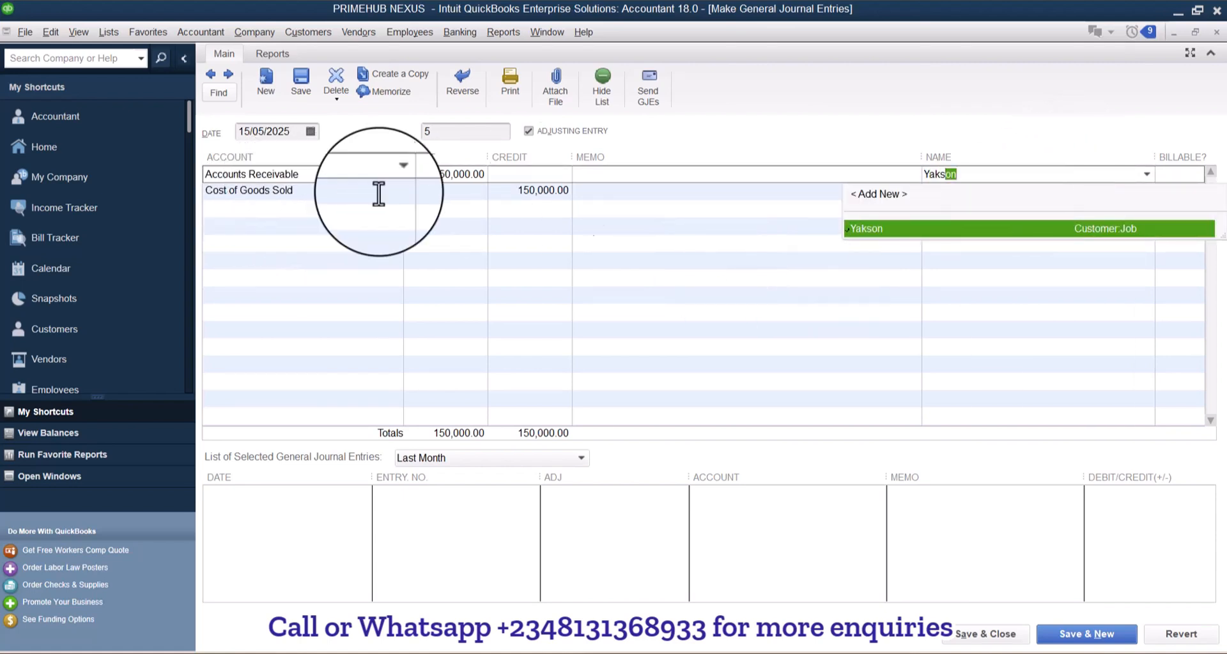
{"action": "left_click", "coordinate": [919, 234]}
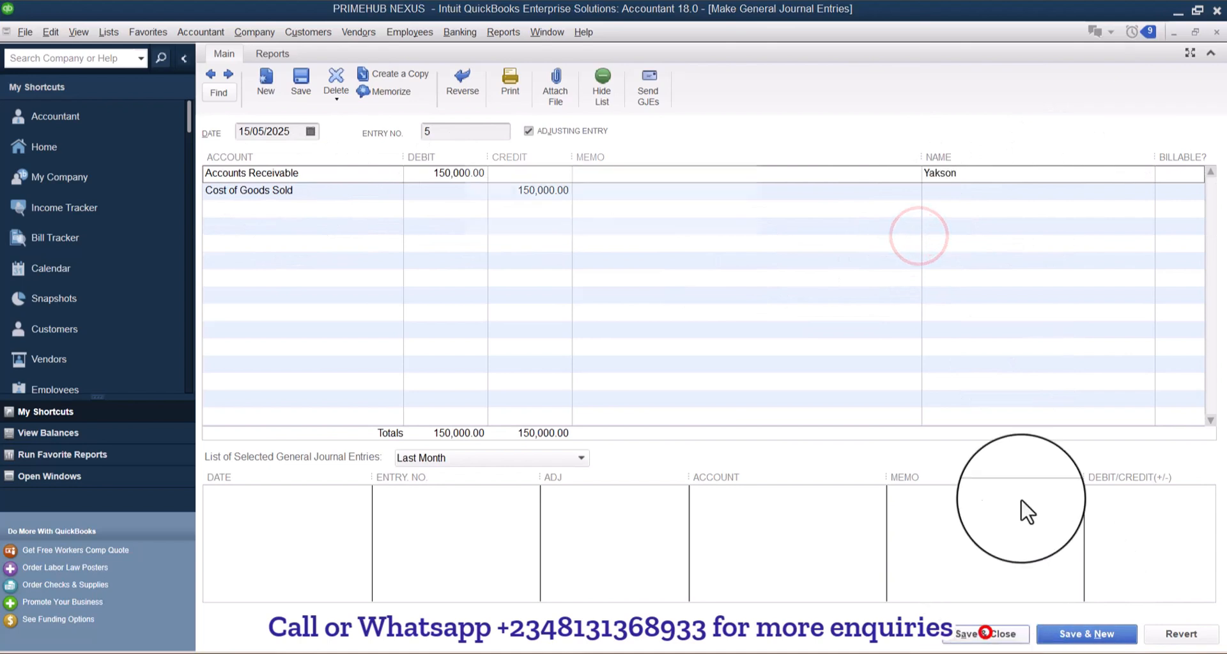
{"action": "left_click", "coordinate": [988, 632]}
{"action": "left_click", "coordinate": [527, 221]}
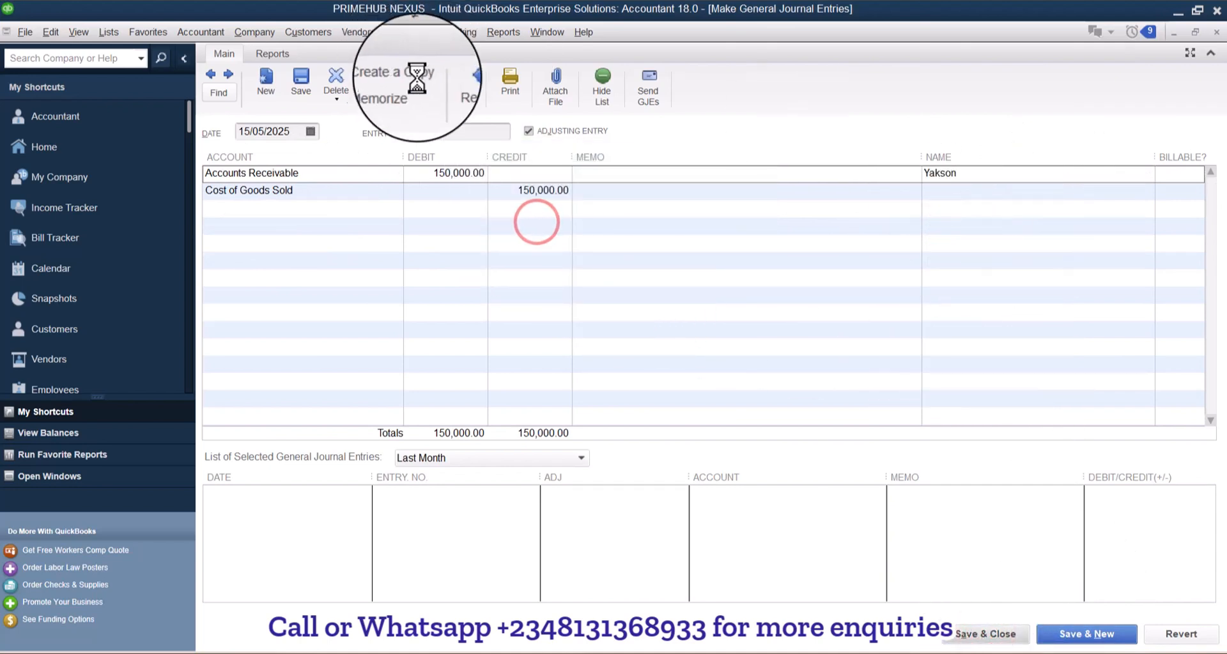
- Refresh the Balance Sheet and examine the transactions behind the Accounts Receivable balance
{"action": "left_click", "coordinate": [32, 476]}
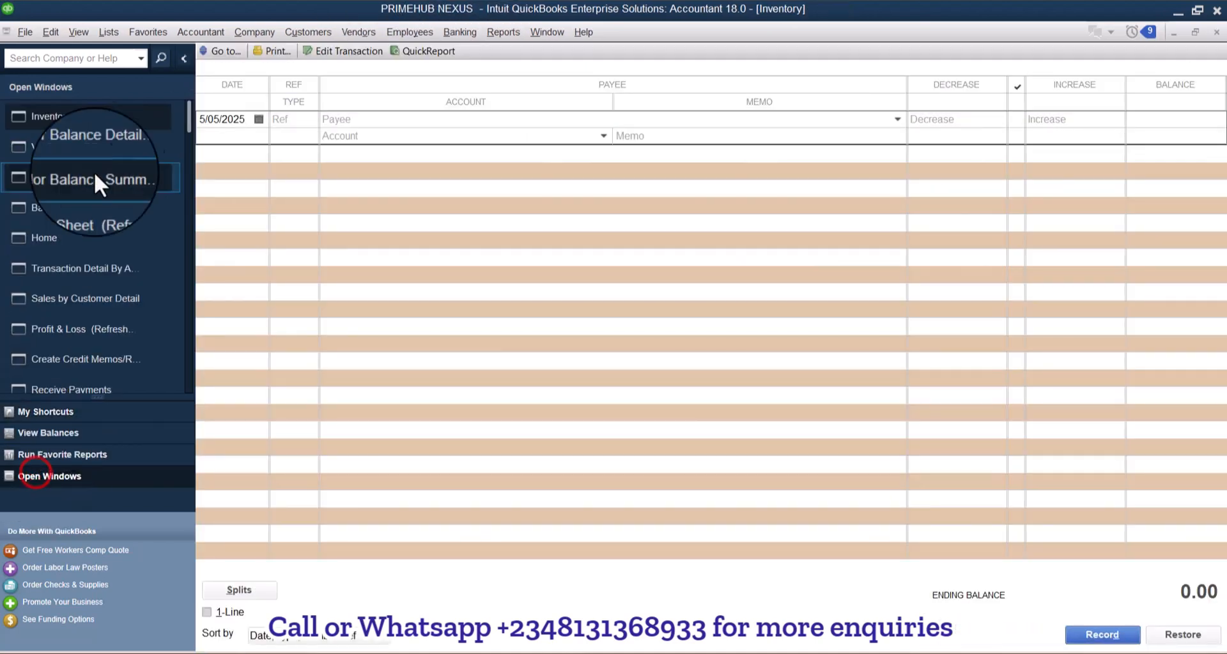
{"action": "left_click", "coordinate": [491, 33]}
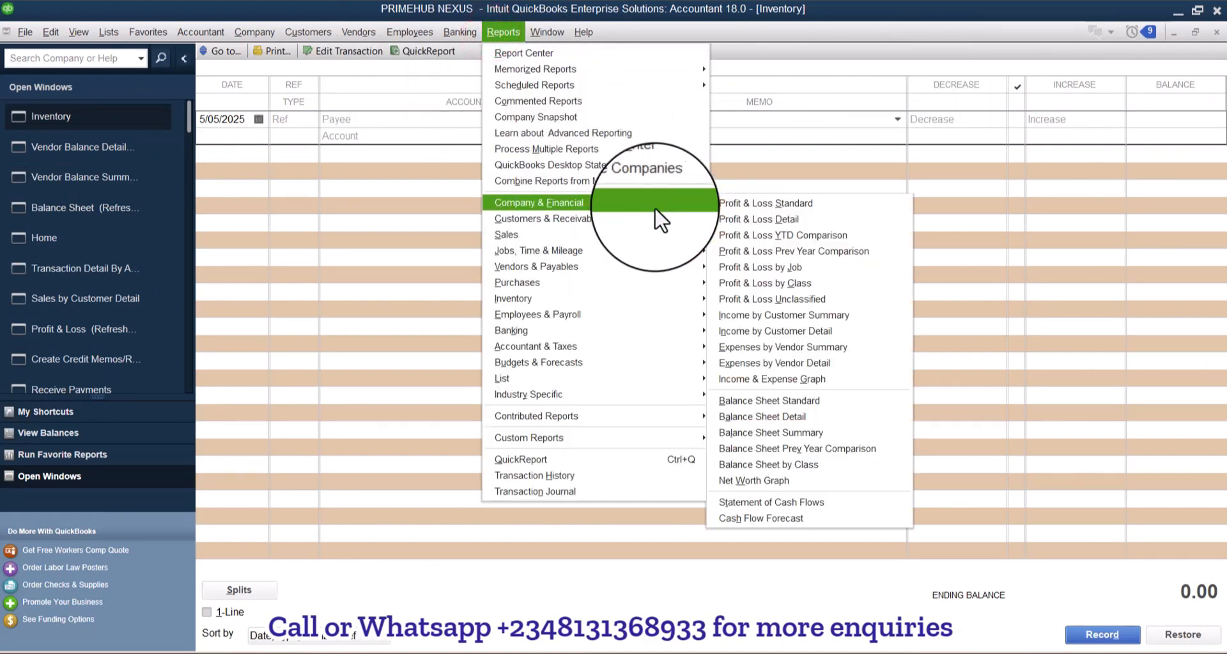
{"action": "left_click", "coordinate": [102, 211]}
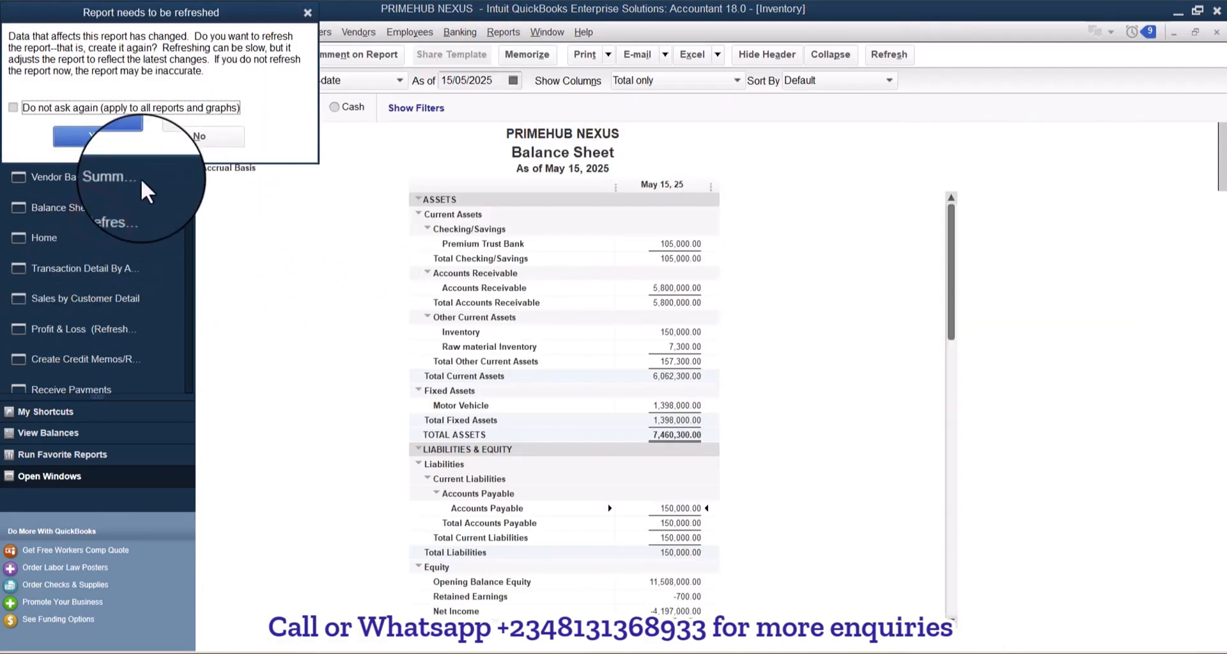
{"action": "left_click", "coordinate": [99, 135]}
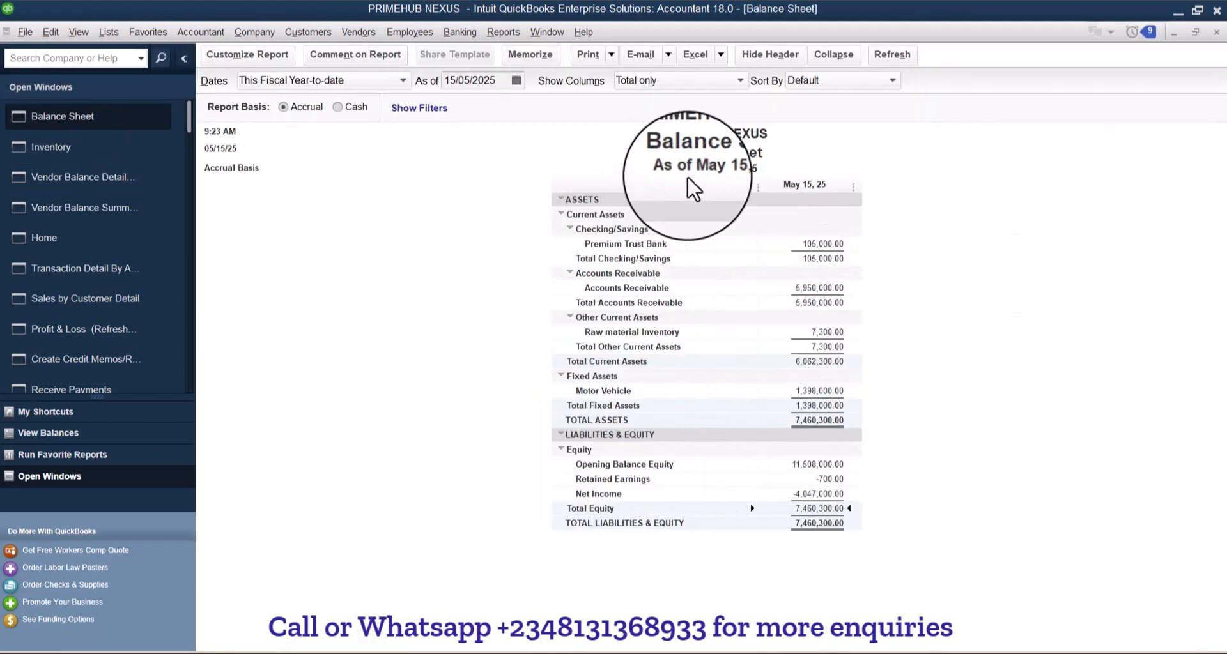
{"action": "double_click", "coordinate": [827, 288]}
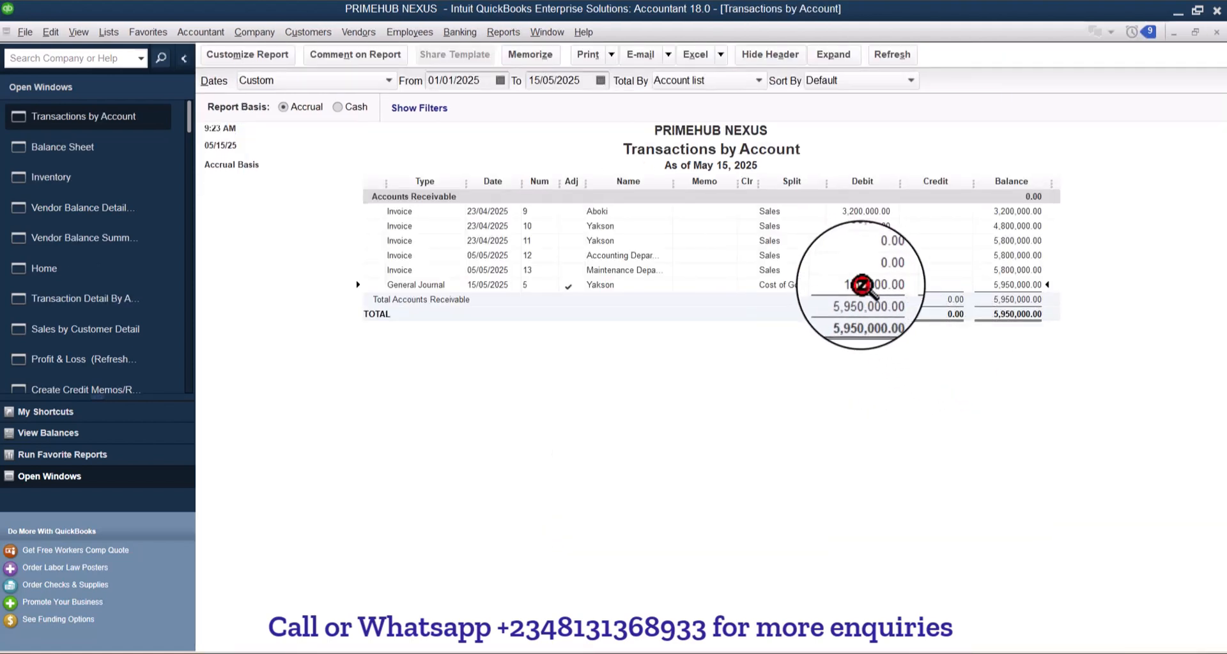
{"action": "left_click", "coordinate": [1217, 33]}
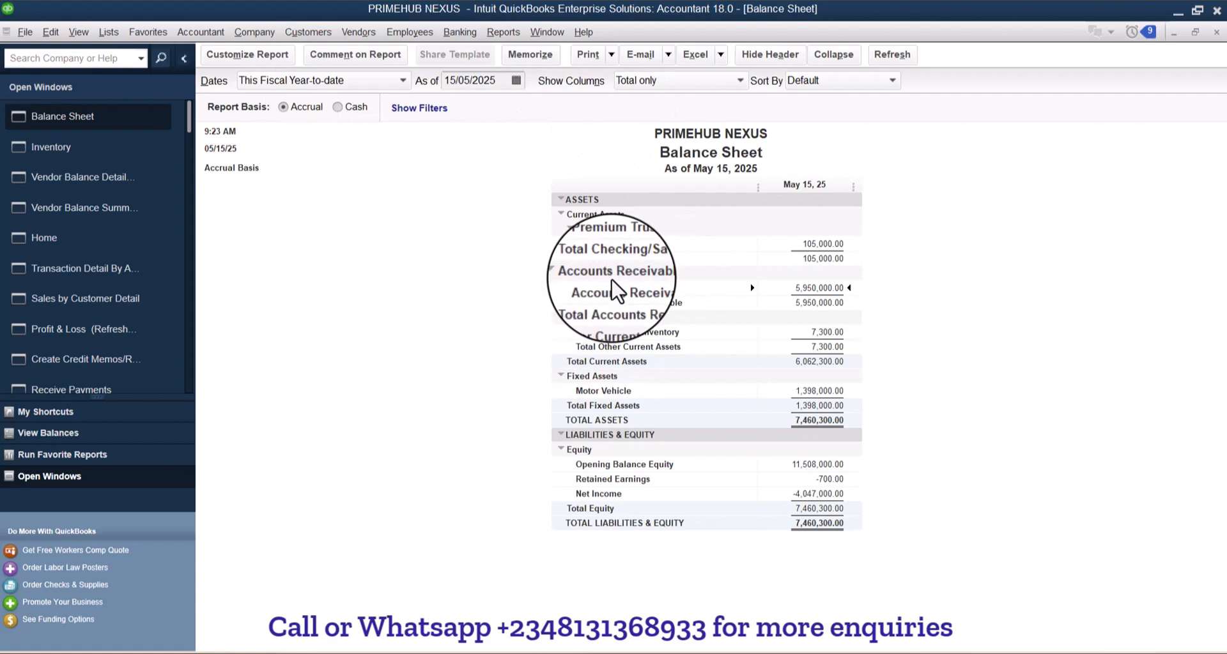
- View the standard Profit & Loss report for the month to date, leaving it closed when done
{"action": "left_click", "coordinate": [505, 31]}
{"action": "mouse_move", "coordinate": [653, 202]}
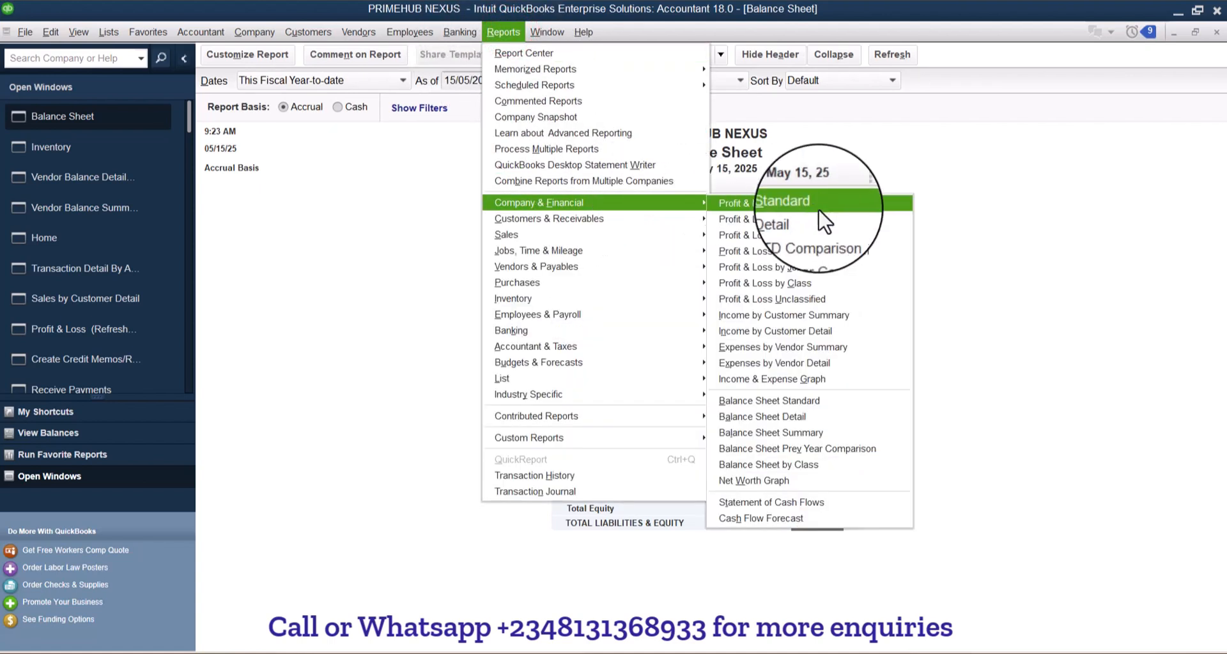
{"action": "left_click", "coordinate": [824, 200]}
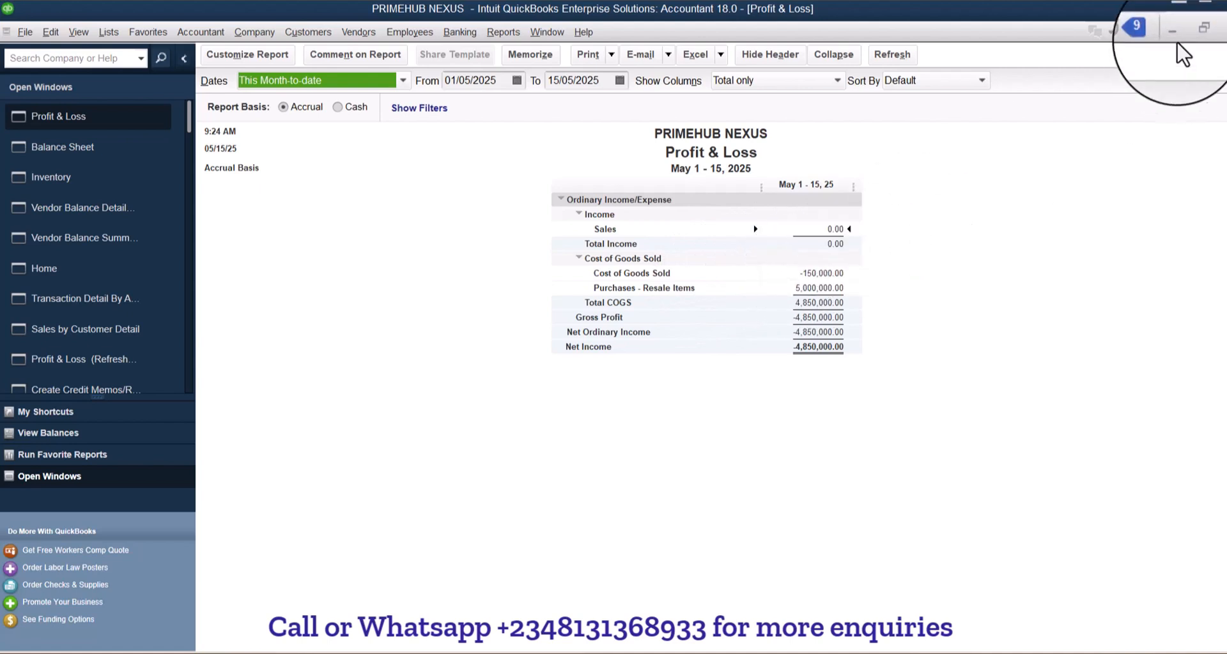
{"action": "left_click", "coordinate": [1216, 32]}
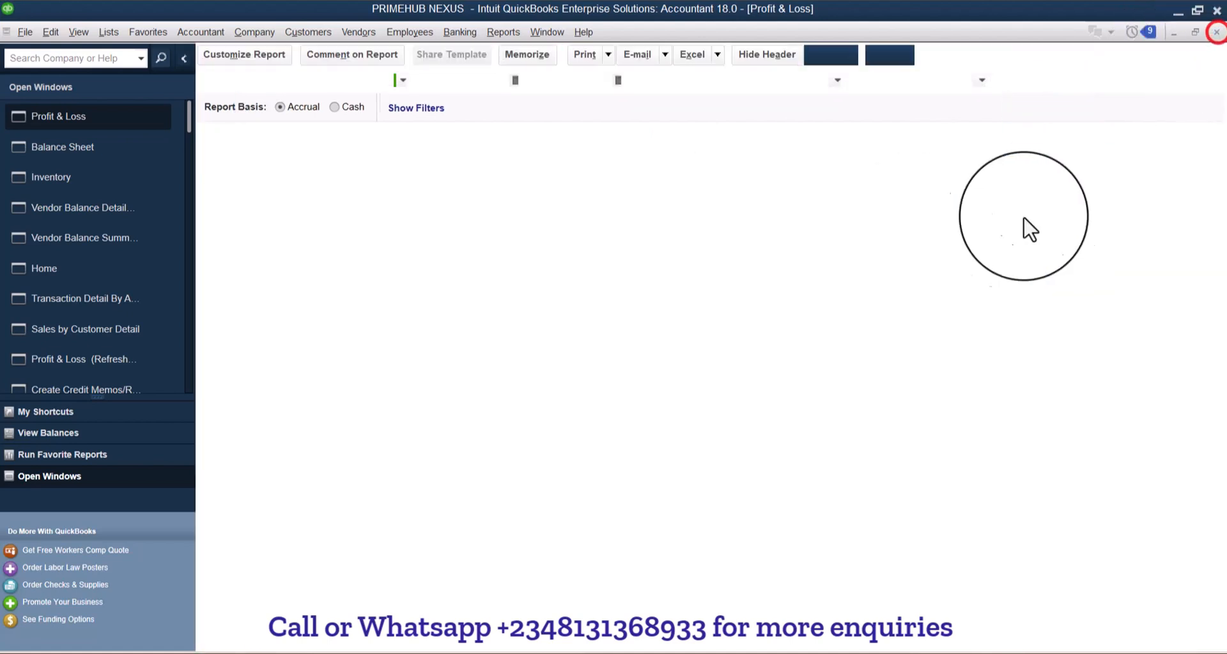
- Close the Balance Sheet, Inventory register and both vendor balance reports, refreshing each outdated report that comes up
{"action": "left_click", "coordinate": [1216, 33]}
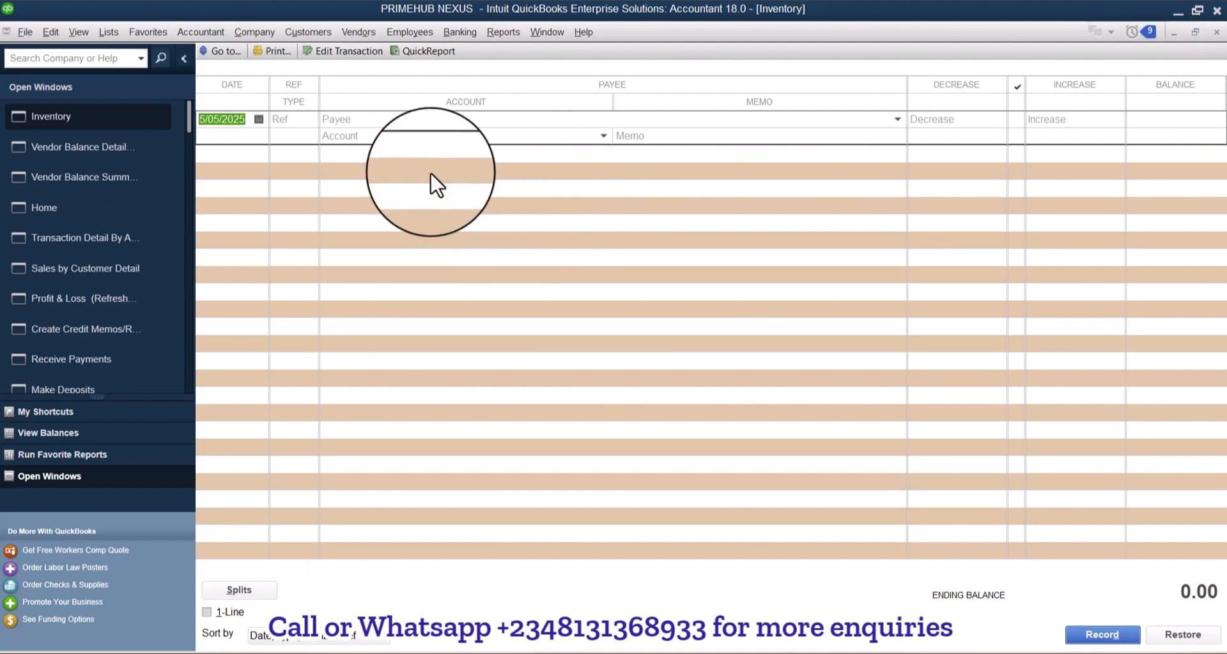
{"action": "key", "text": "Escape"}
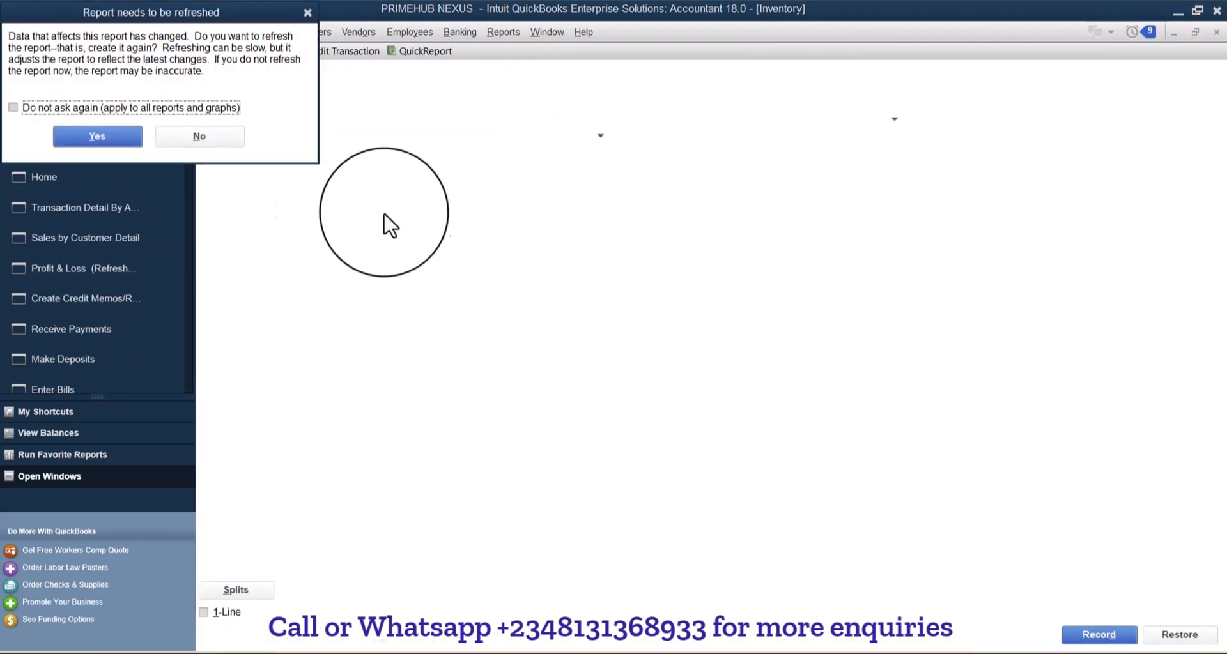
{"action": "left_click", "coordinate": [132, 139]}
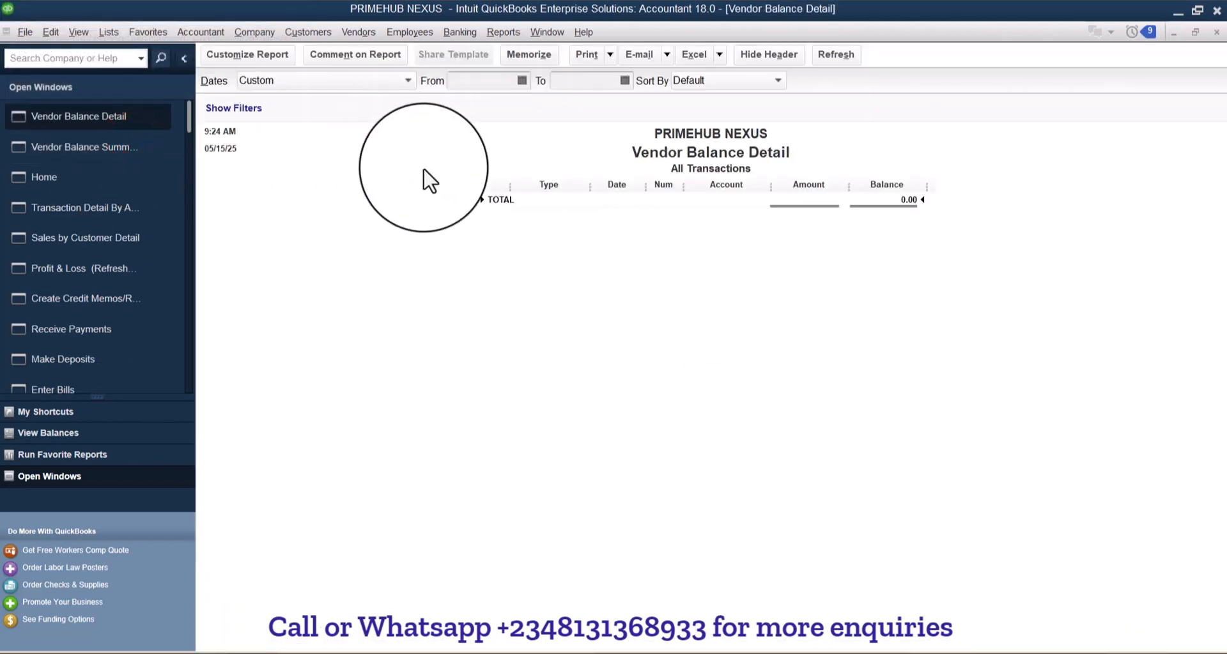
{"action": "key", "text": "Escape"}
{"action": "left_click", "coordinate": [120, 138]}
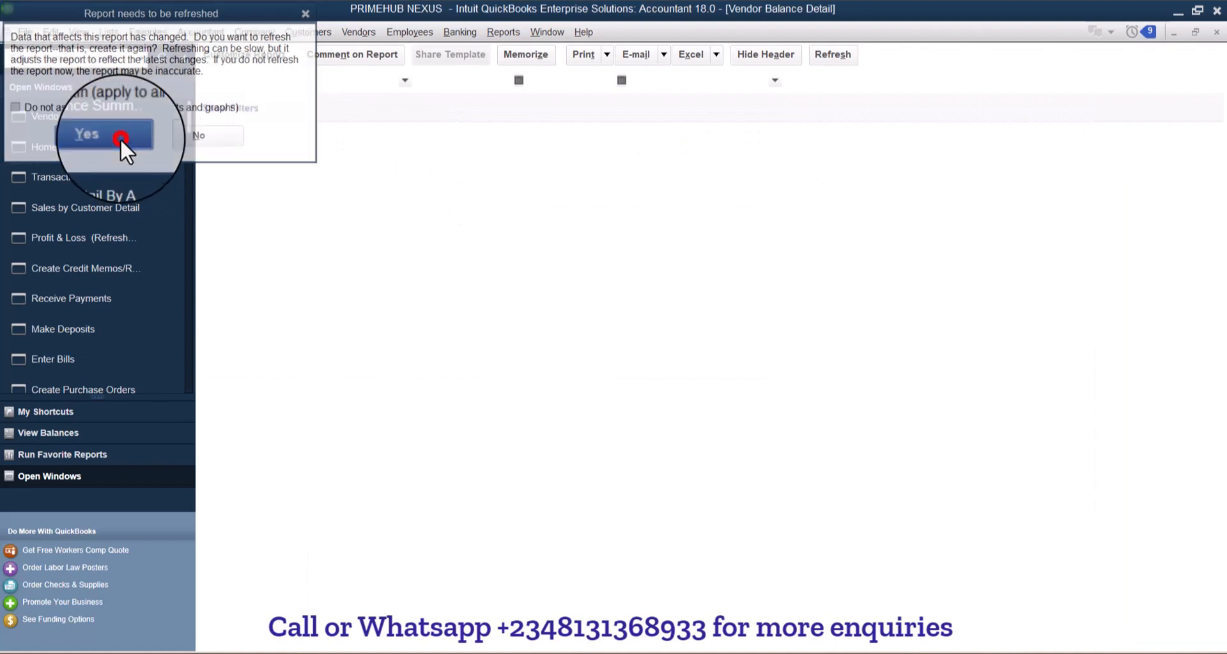
{"action": "key", "text": "Escape"}
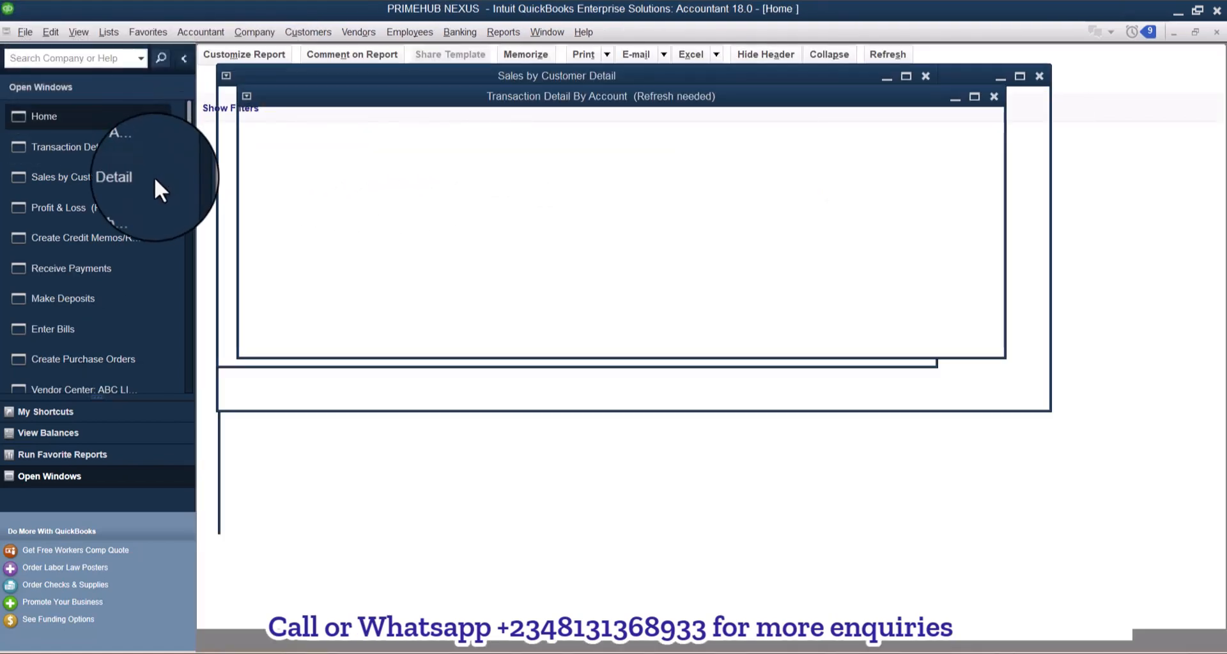
{"action": "left_click", "coordinate": [110, 139]}
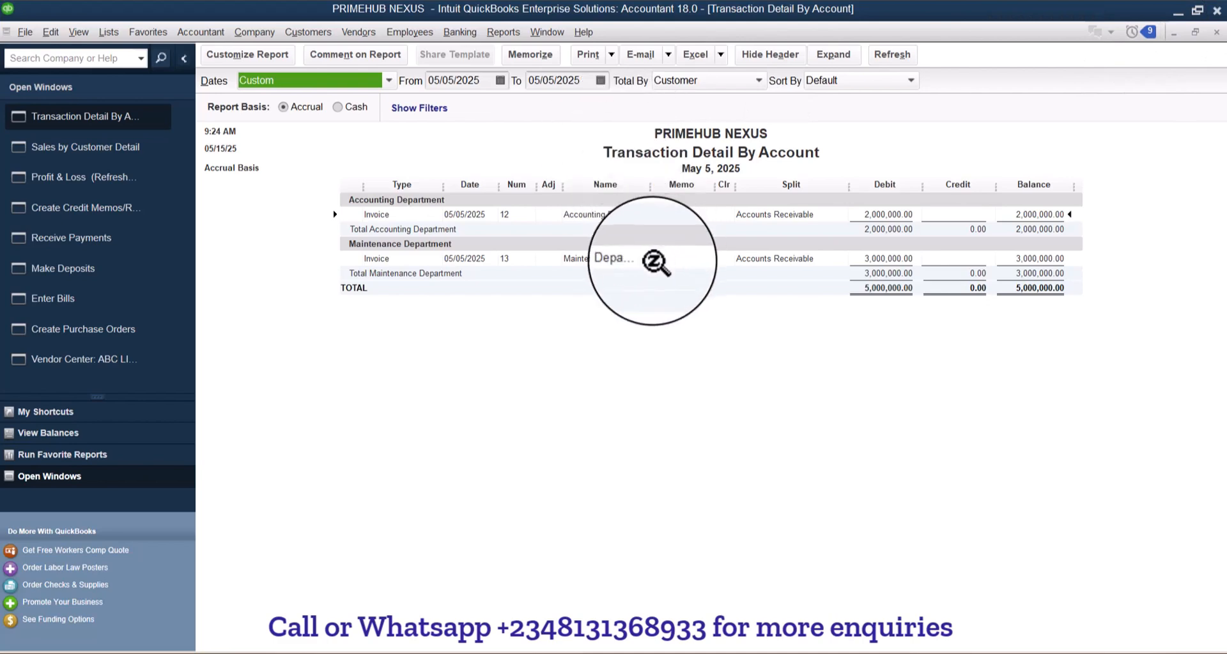
- Start a bill for vendor ABC LIMITED with Iphone 14 as its item line
{"action": "left_click", "coordinate": [87, 300]}
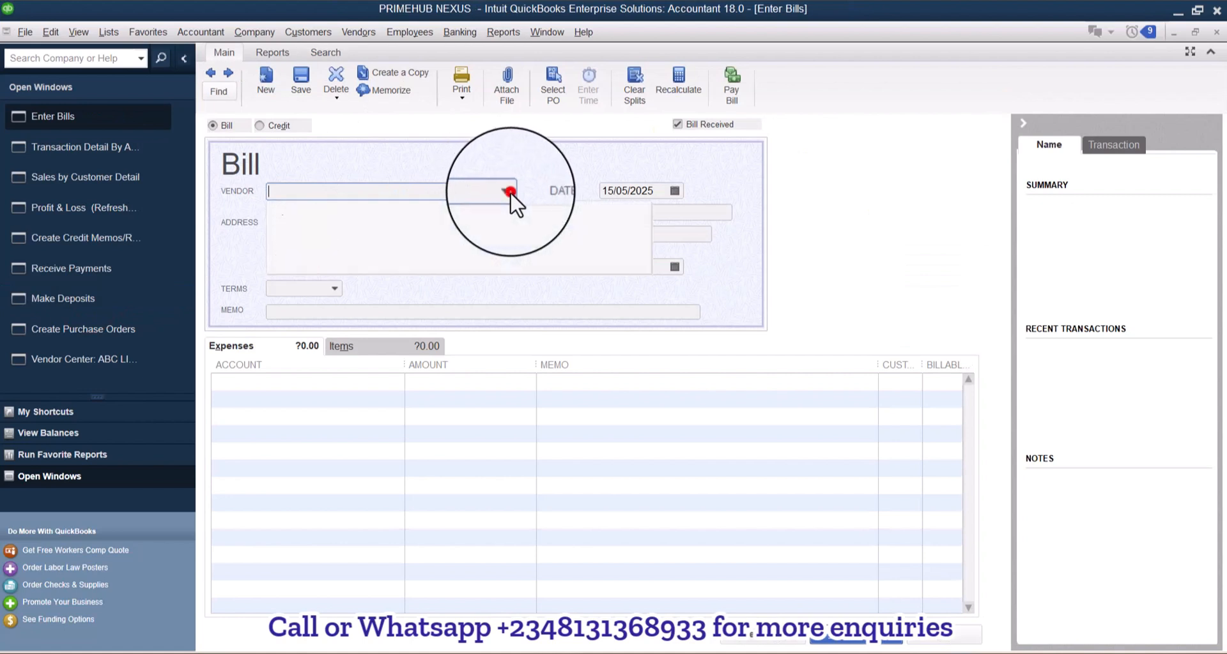
{"action": "left_click", "coordinate": [509, 192]}
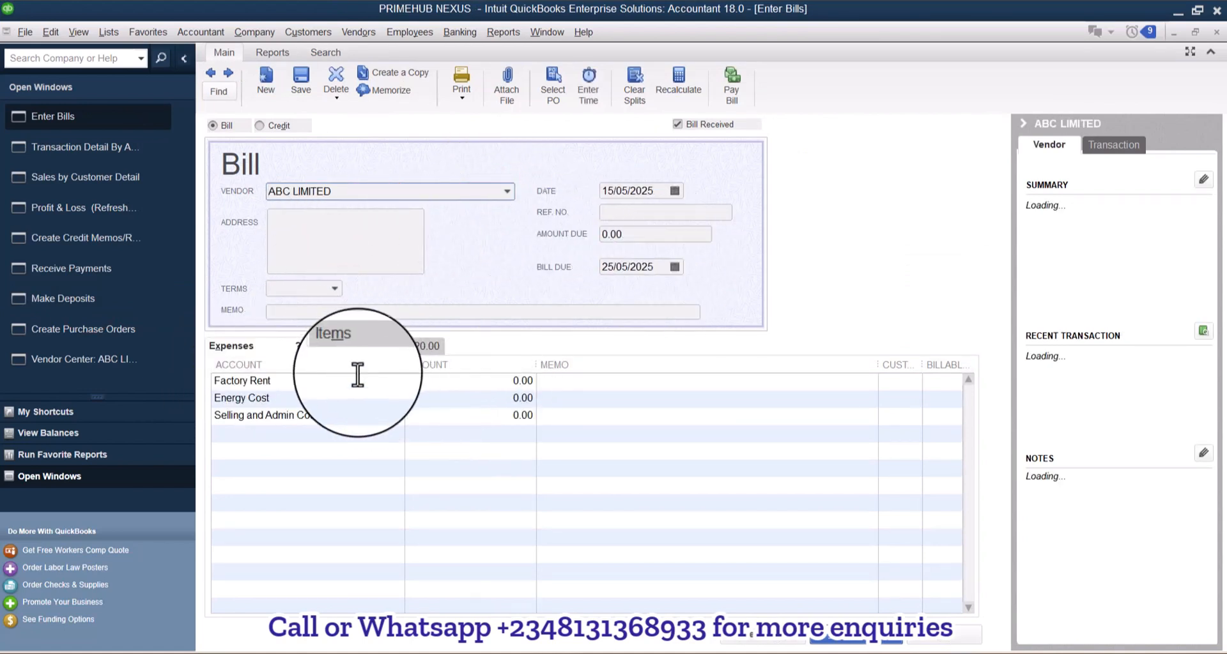
{"action": "left_click", "coordinate": [355, 347]}
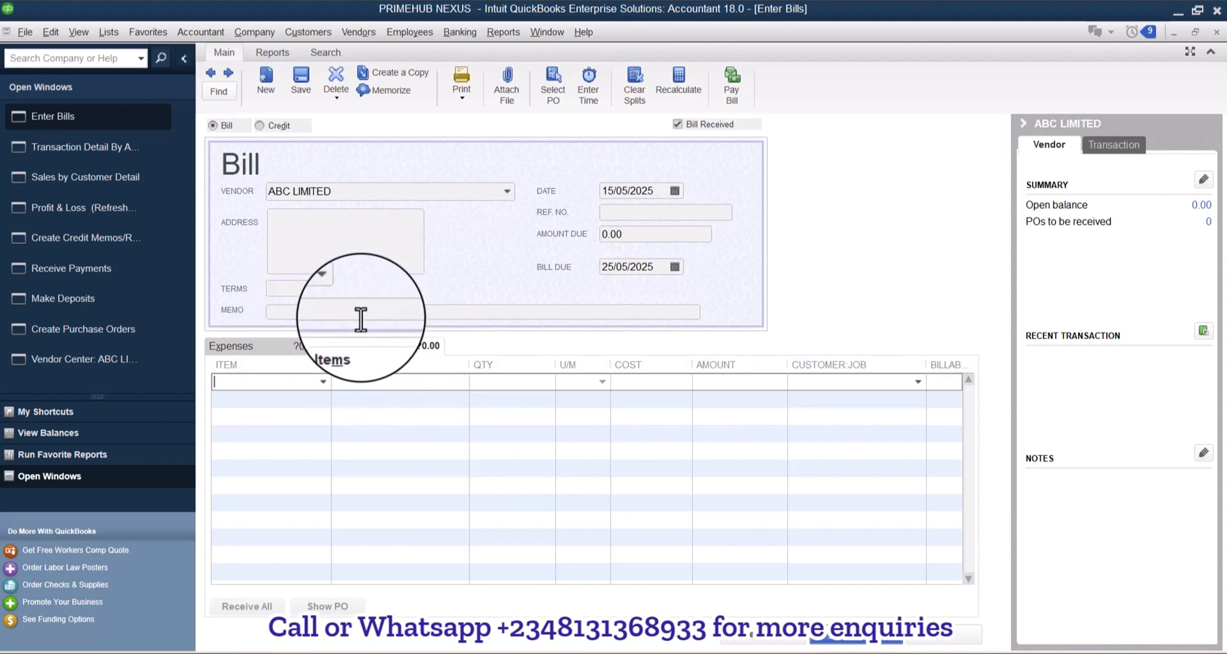
{"action": "left_click", "coordinate": [323, 382]}
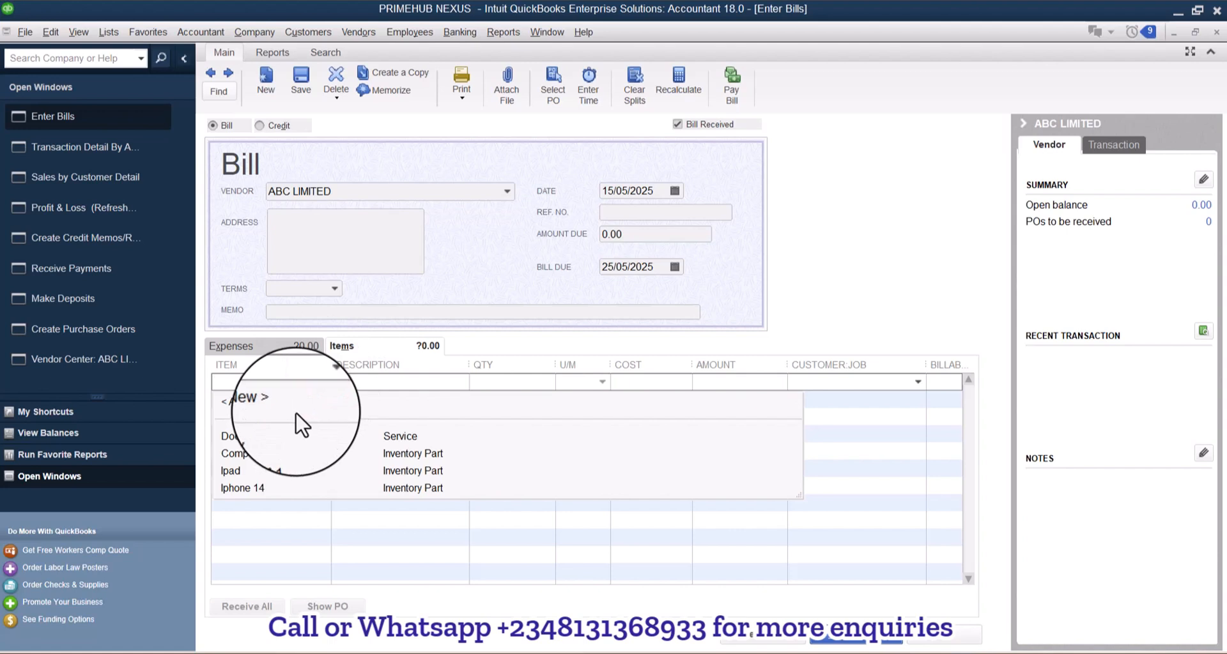
{"action": "left_click", "coordinate": [266, 476]}
{"action": "left_click", "coordinate": [321, 381]}
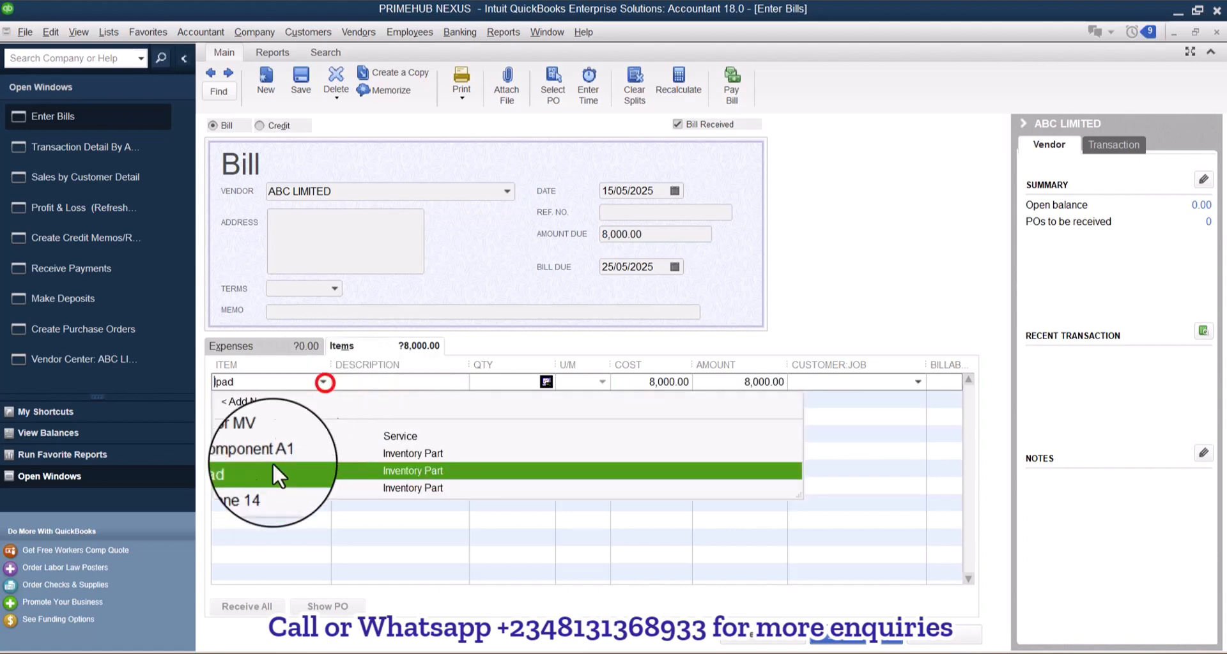
{"action": "left_click", "coordinate": [258, 489]}
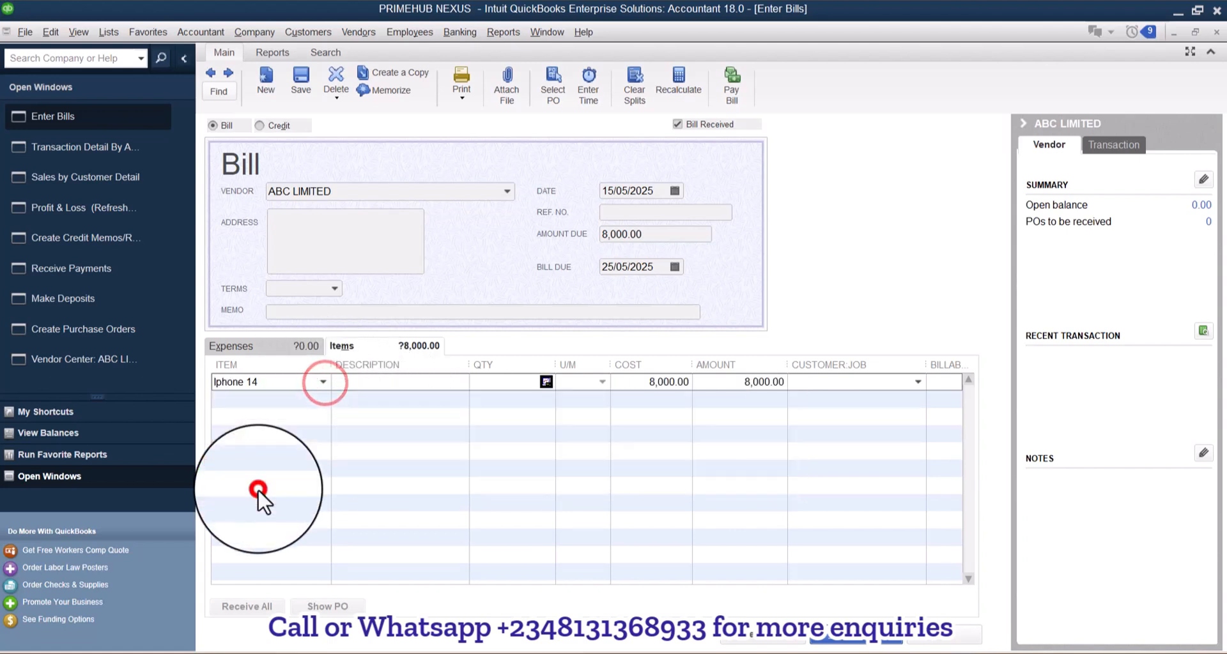
- Set the Iphone 14 quantity to 5 and save and close the bill
{"action": "left_click", "coordinate": [499, 383]}
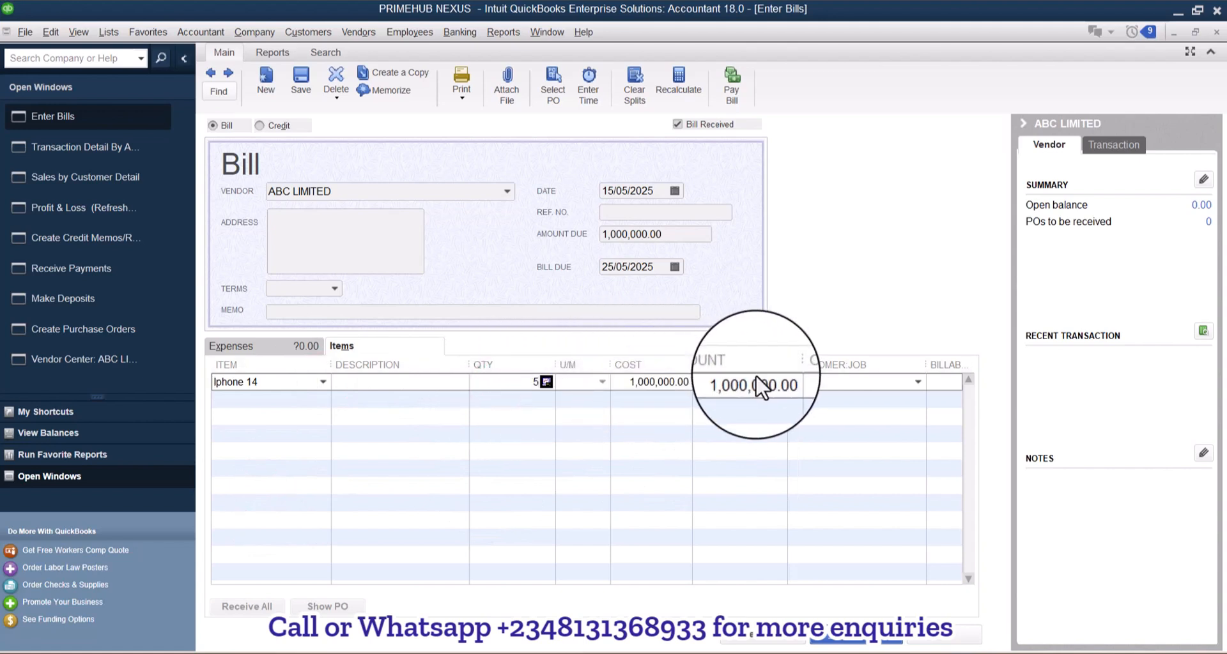
{"action": "type", "text": "5"}
{"action": "key", "text": "Tab"}
{"action": "key", "text": "Tab"}
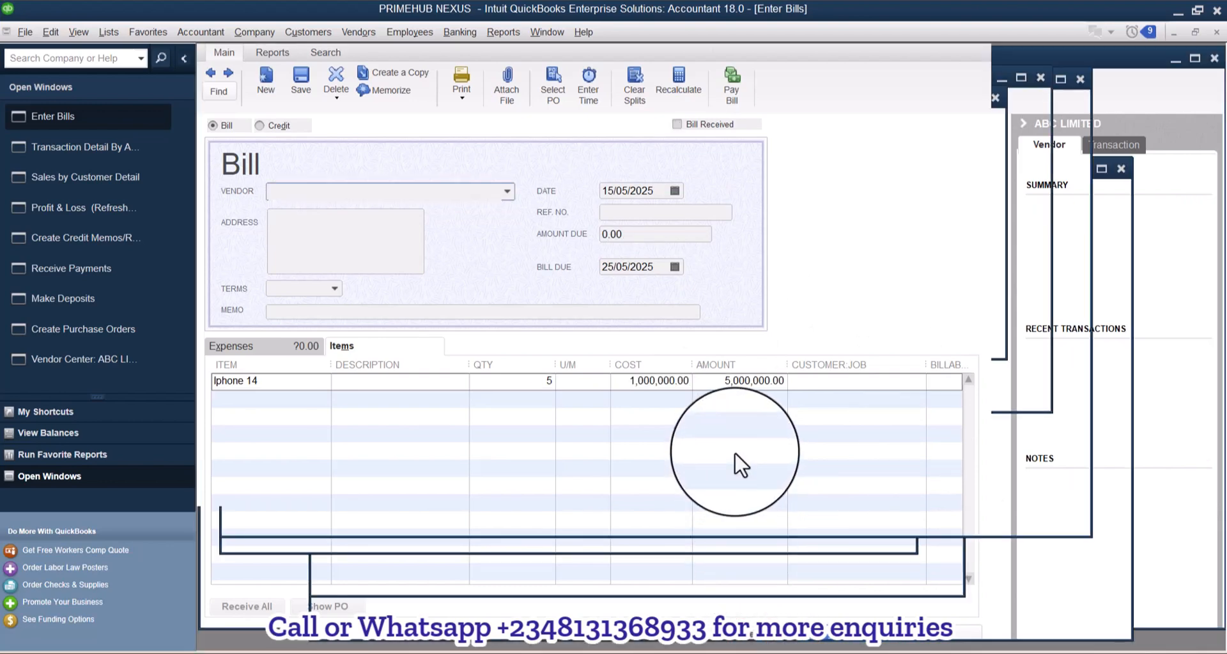
- Refresh the transaction detail report, and open the standard Balance Sheet to examine the inventory and Accounts Payable balances
{"action": "left_click", "coordinate": [98, 132]}
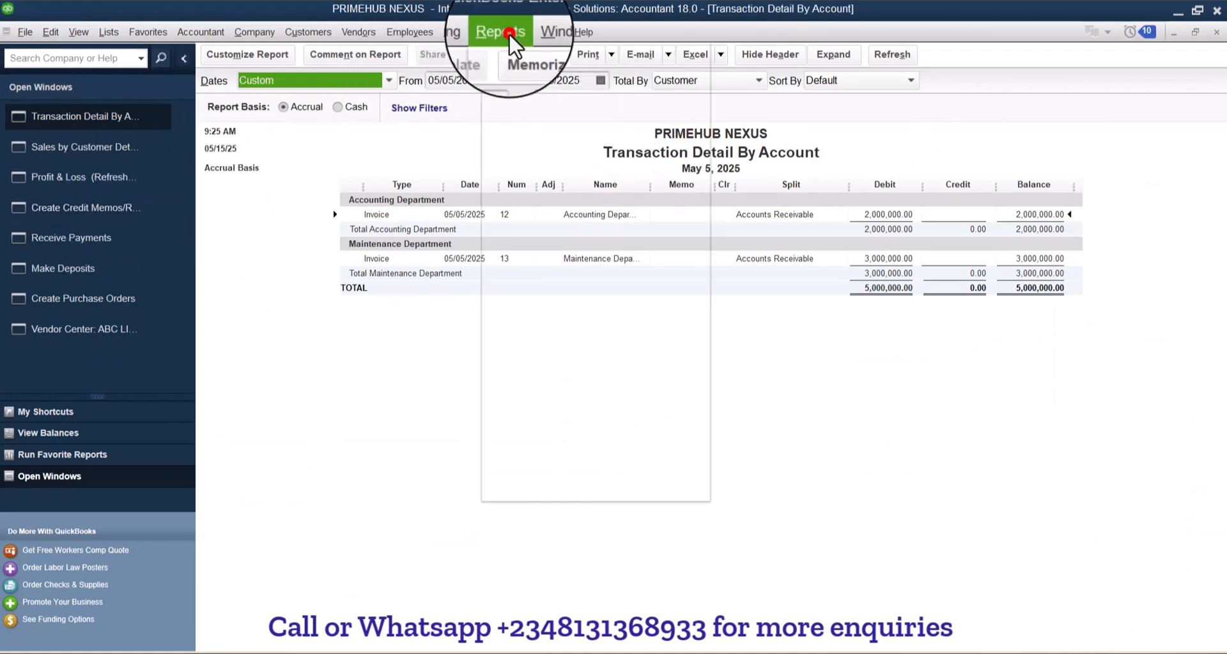
{"action": "mouse_move", "coordinate": [636, 203]}
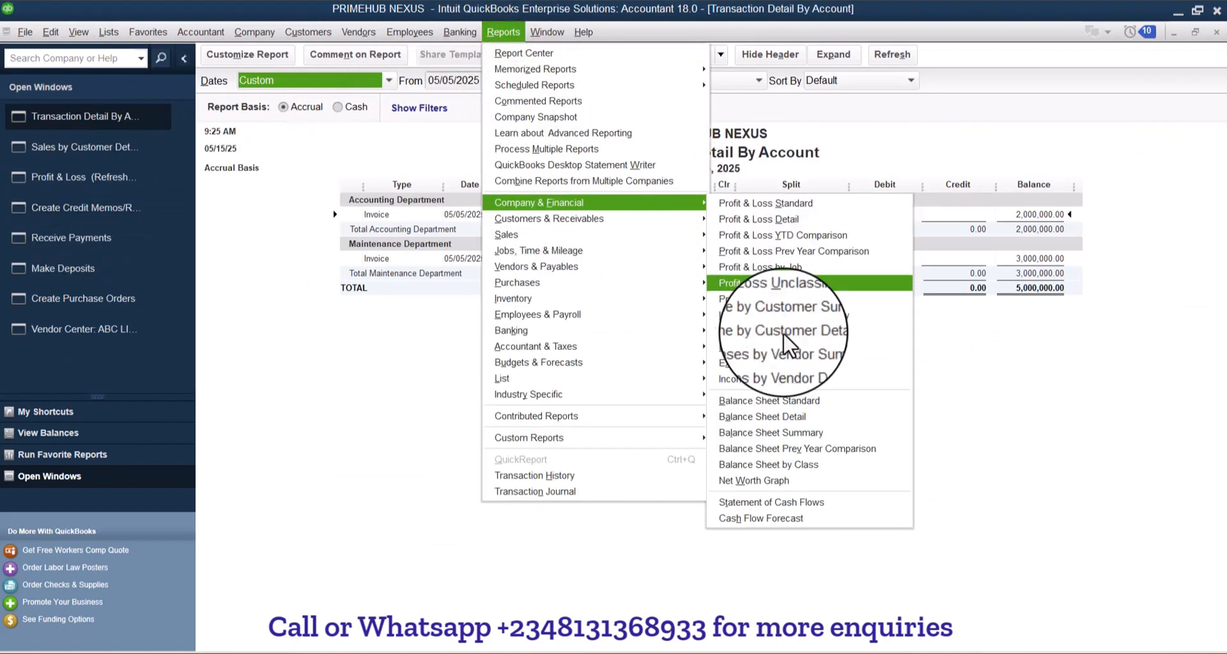
{"action": "left_click", "coordinate": [830, 415]}
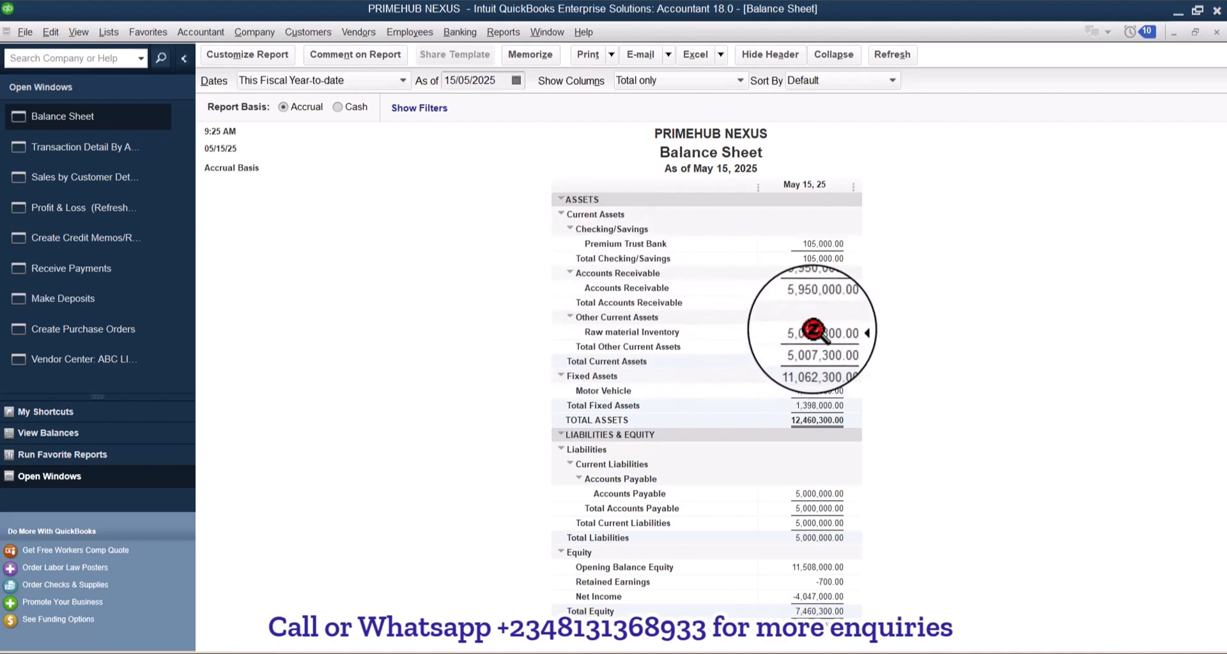
- Open the transactions behind the Raw material Inventory balance, and change the Iphone 14 item's asset account to Inventory
{"action": "double_click", "coordinate": [815, 332]}
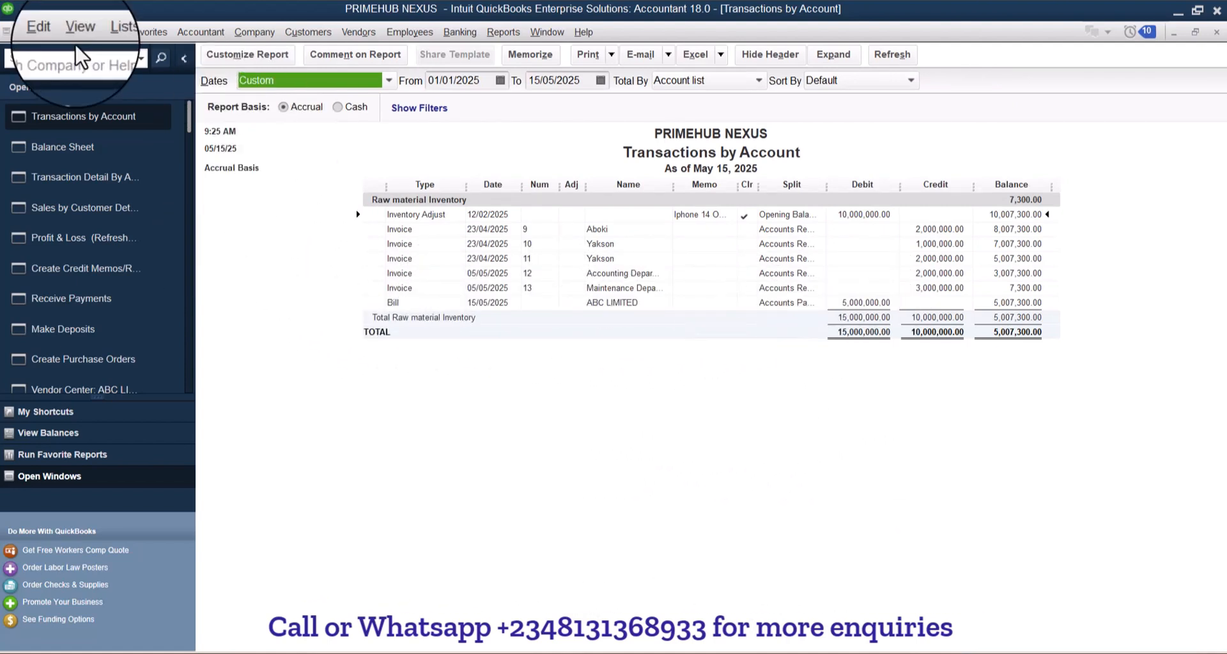
{"action": "left_click", "coordinate": [110, 32]}
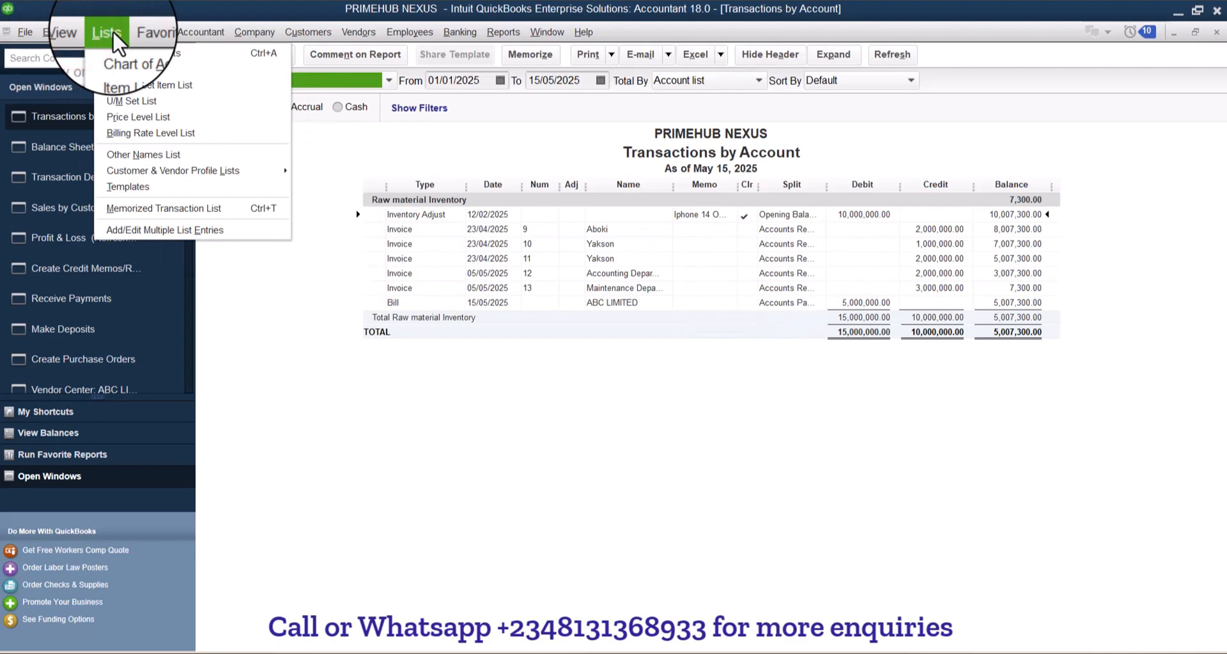
{"action": "left_click", "coordinate": [109, 33]}
{"action": "left_click", "coordinate": [107, 33]}
{"action": "left_click", "coordinate": [106, 67]}
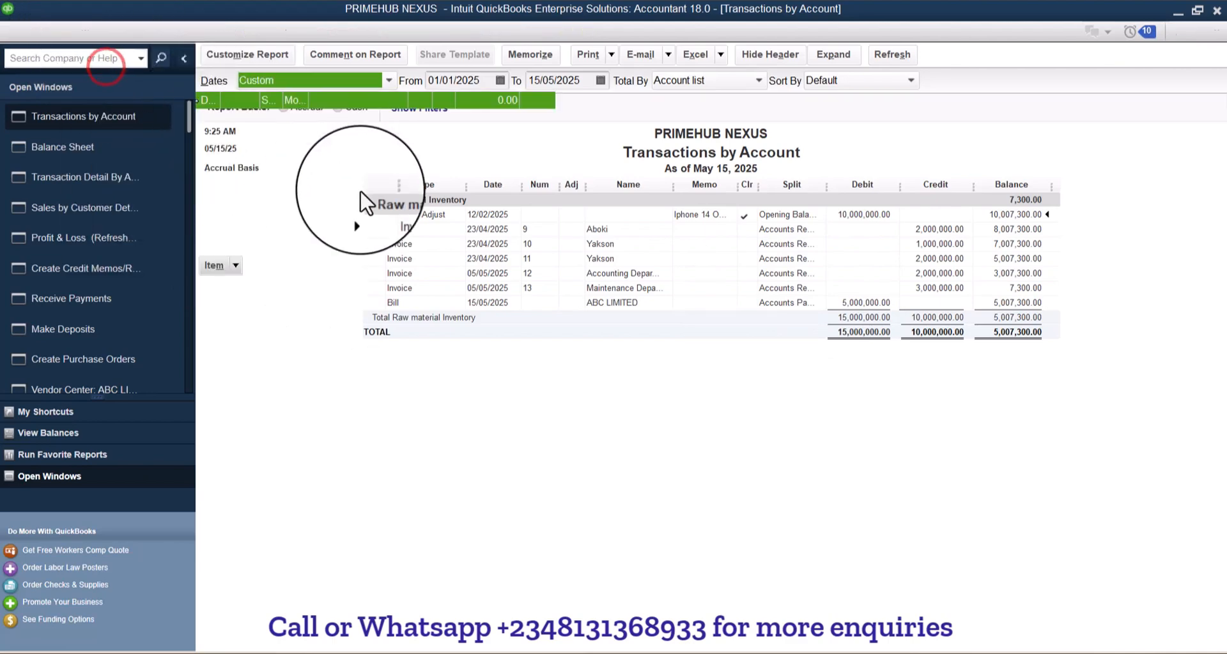
{"action": "right_click", "coordinate": [258, 153]}
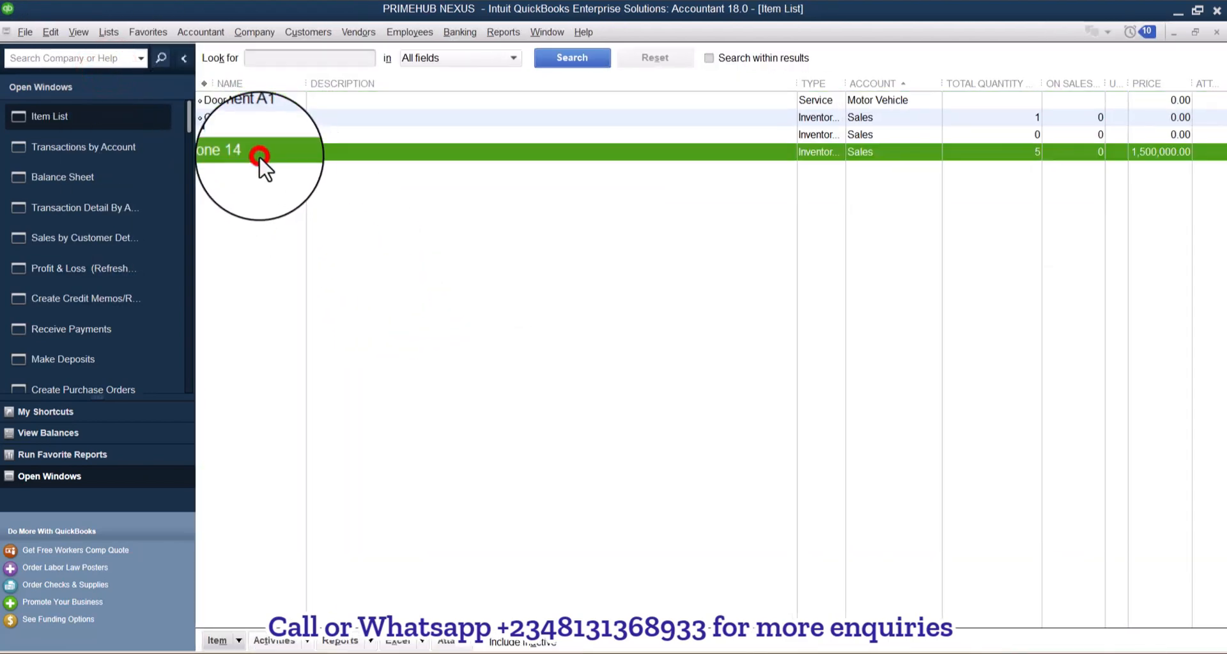
{"action": "left_click", "coordinate": [320, 222]}
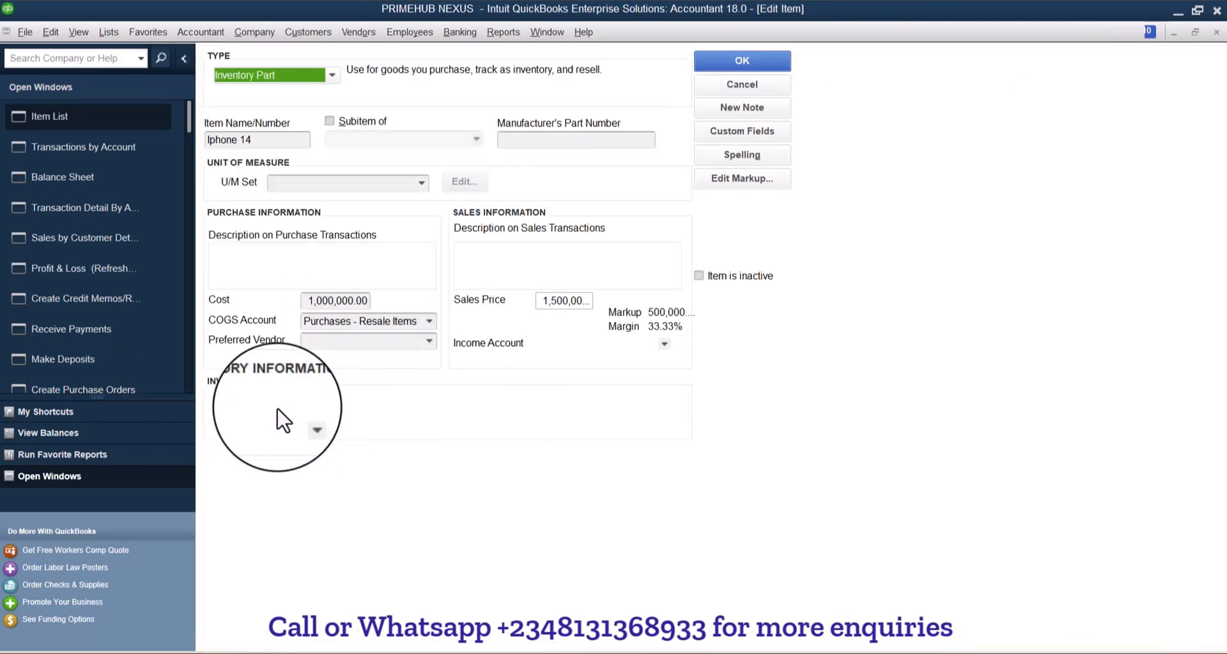
{"action": "left_click", "coordinate": [304, 423]}
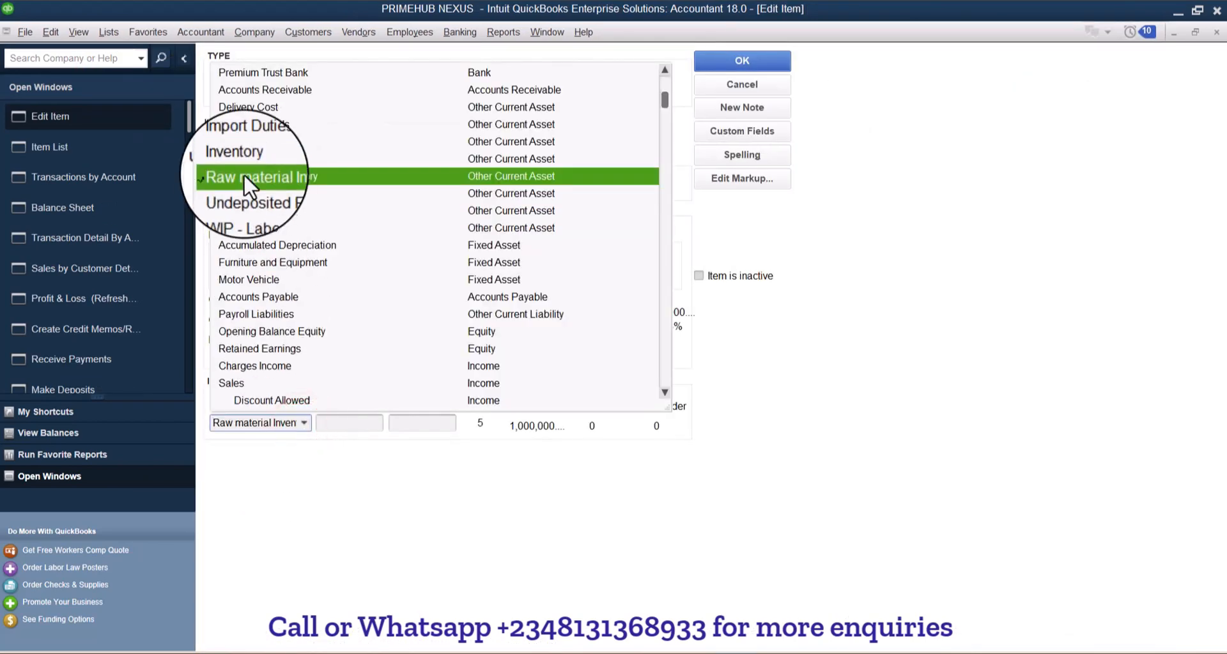
{"action": "left_click", "coordinate": [252, 159]}
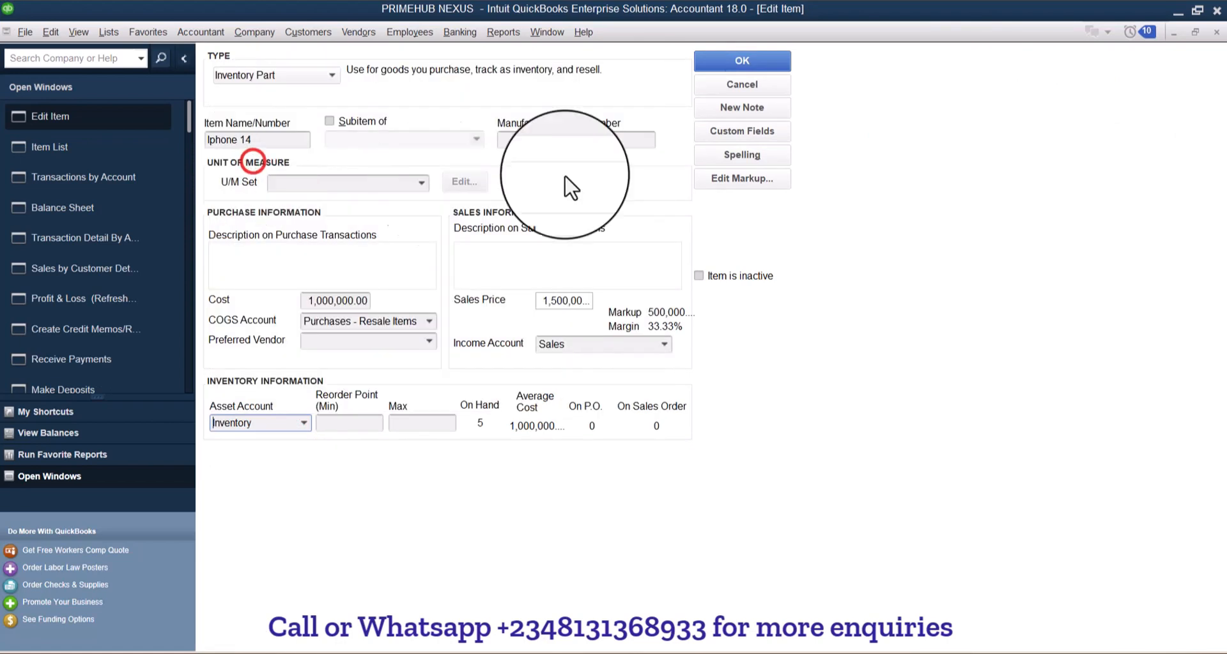
{"action": "left_click", "coordinate": [742, 60]}
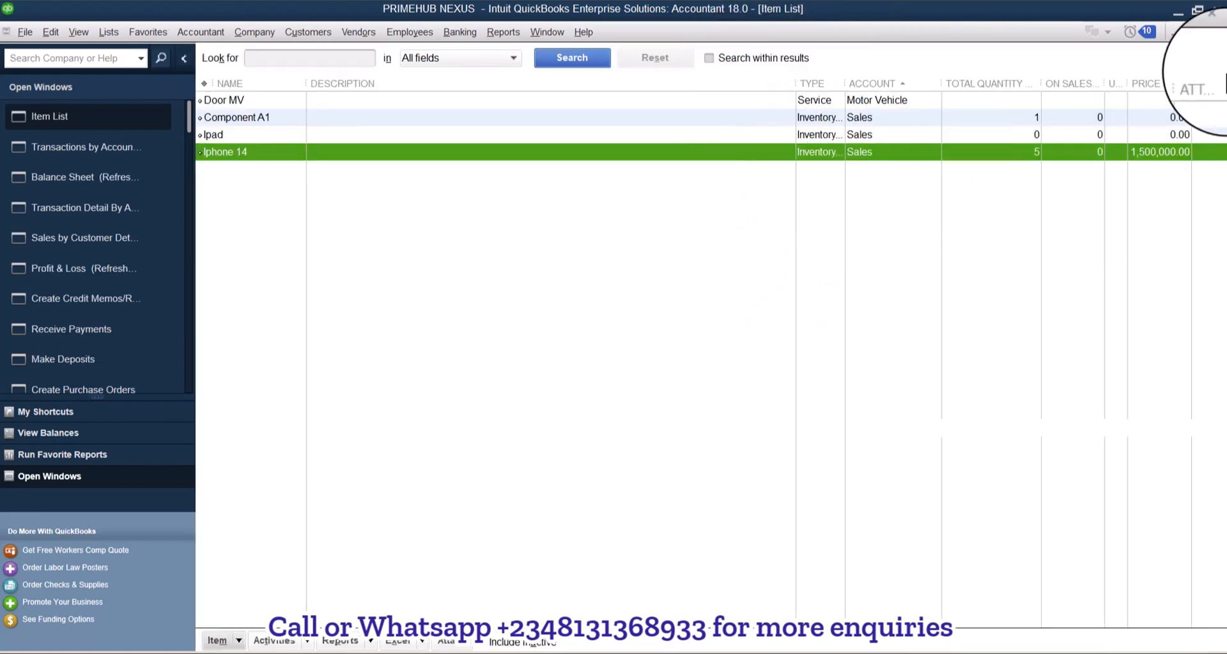
- Close the Item List and the Transactions by Account report, refreshing that report and the Balance Sheet
{"action": "left_click", "coordinate": [1217, 31]}
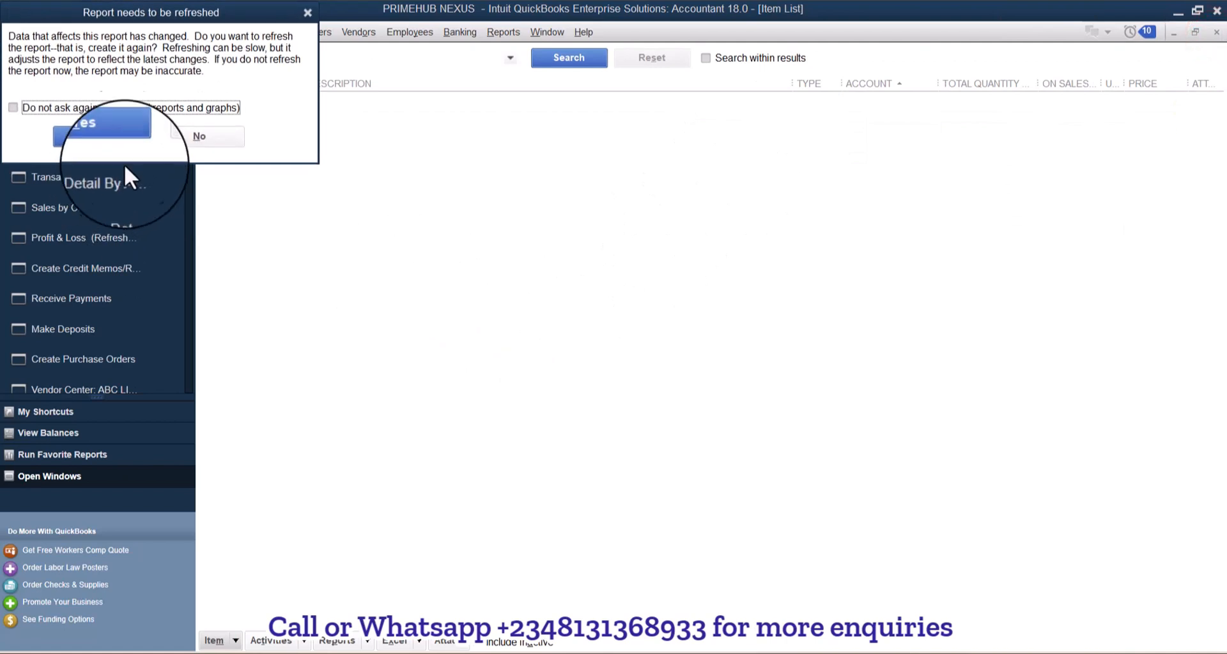
{"action": "left_click", "coordinate": [118, 136]}
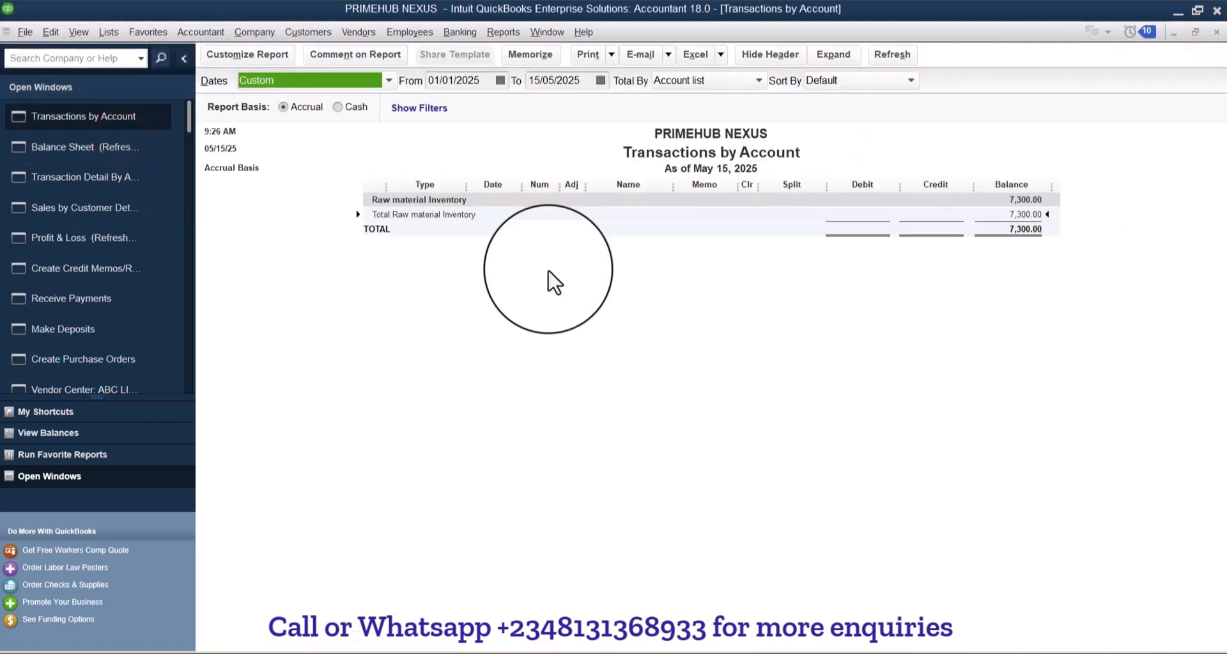
{"action": "left_click", "coordinate": [1217, 30]}
{"action": "left_click", "coordinate": [101, 136]}
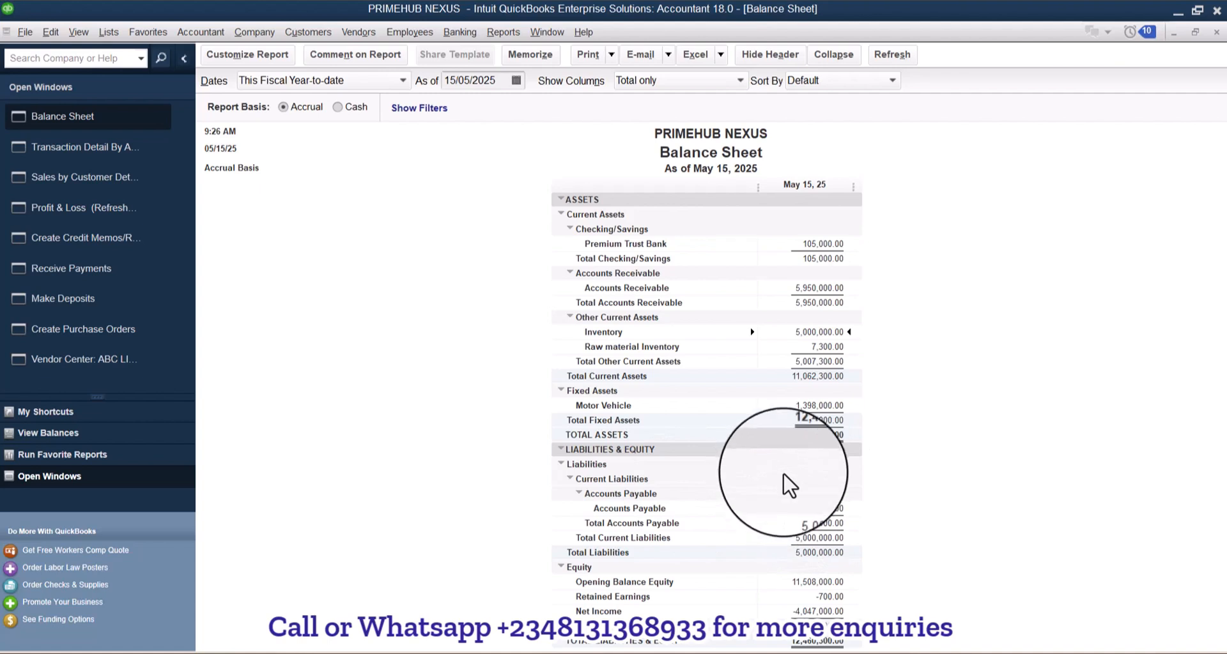
- Open the Inventory Stock Status by Item report and examine the transactions behind Iphone 14's on-hand quantity
{"action": "left_click", "coordinate": [504, 32]}
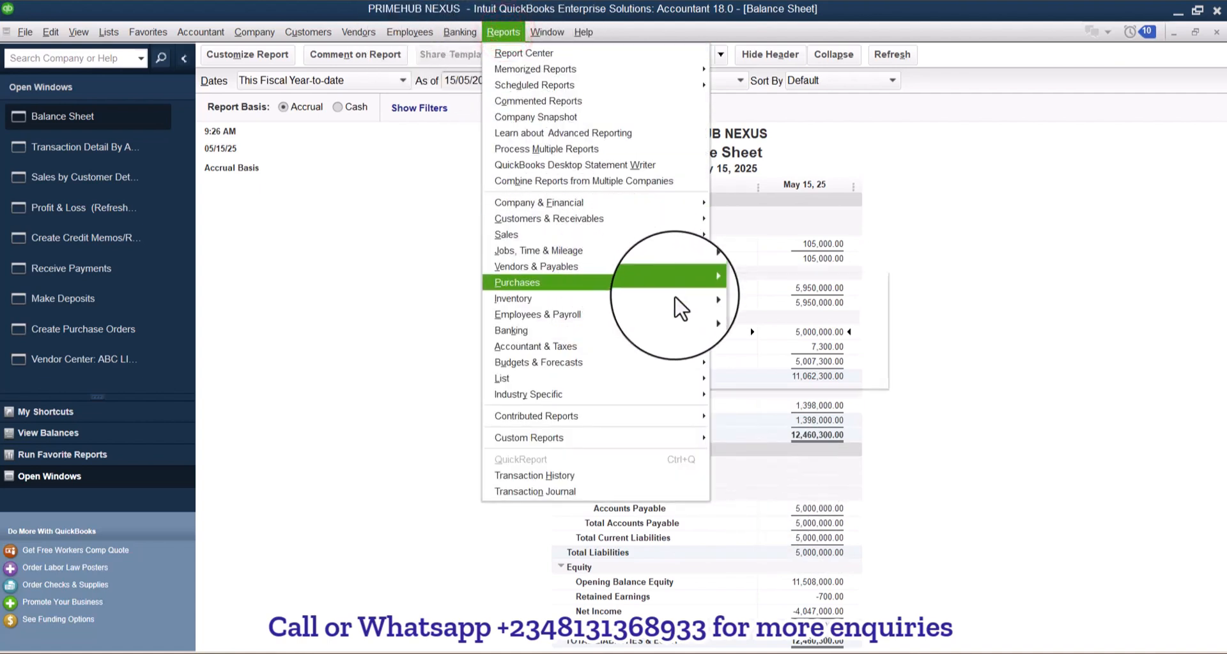
{"action": "mouse_move", "coordinate": [675, 299]}
{"action": "left_click", "coordinate": [796, 338]}
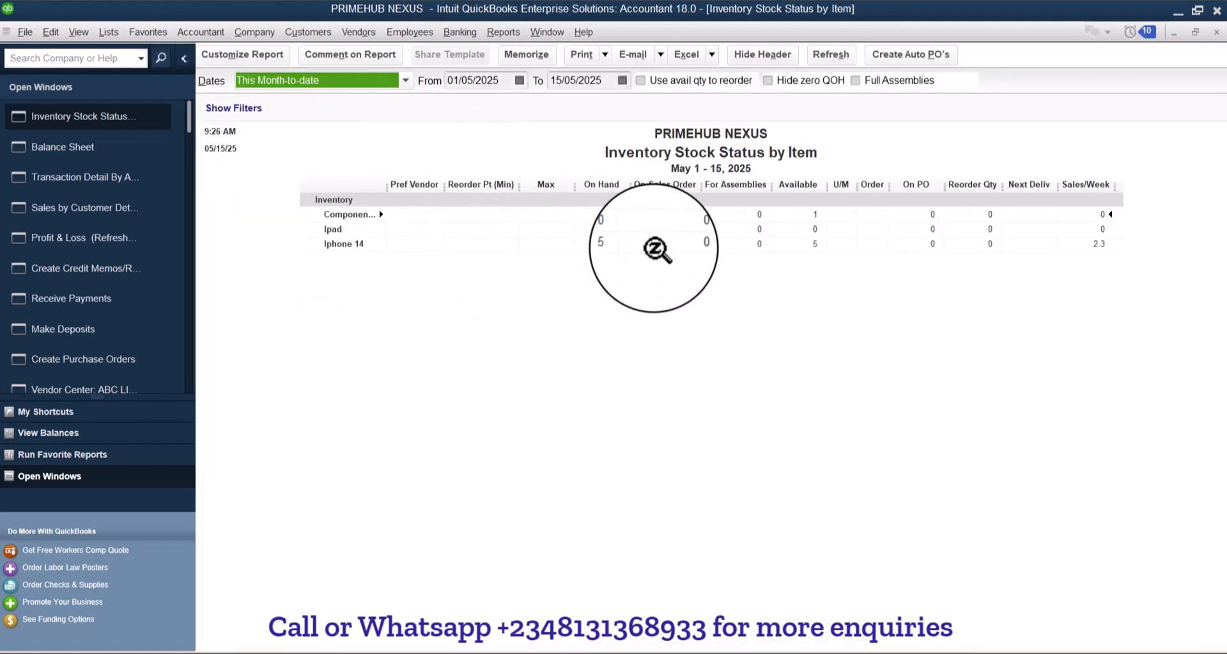
{"action": "left_click", "coordinate": [611, 246]}
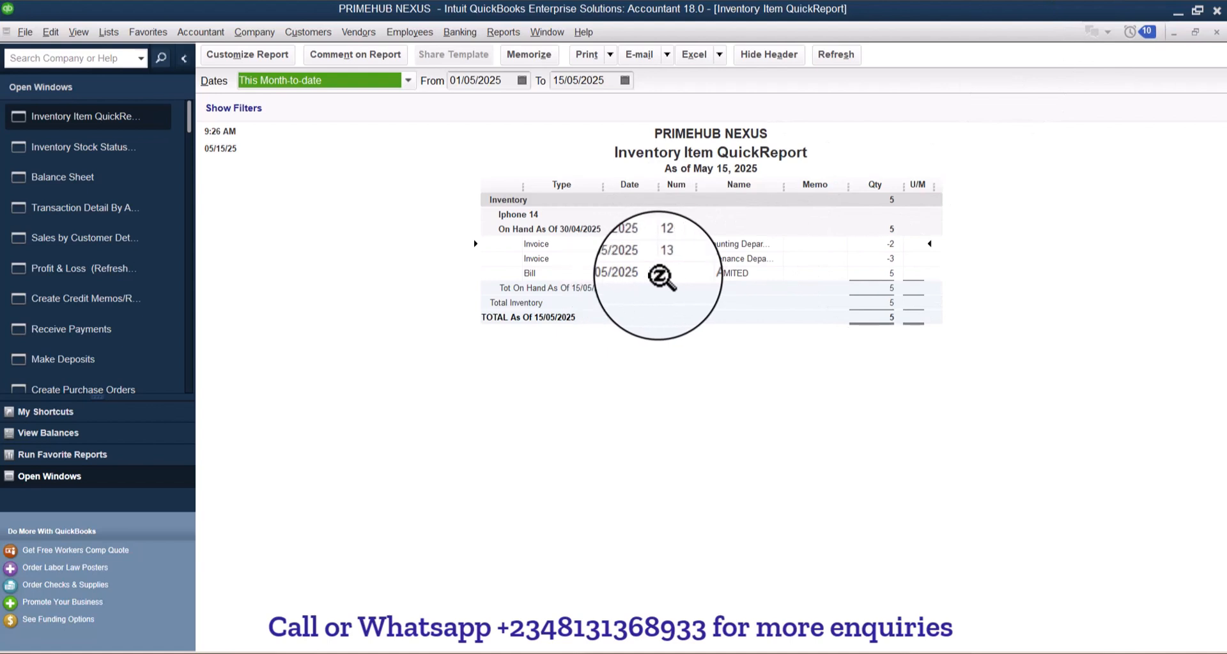
{"action": "left_click", "coordinate": [1217, 32]}
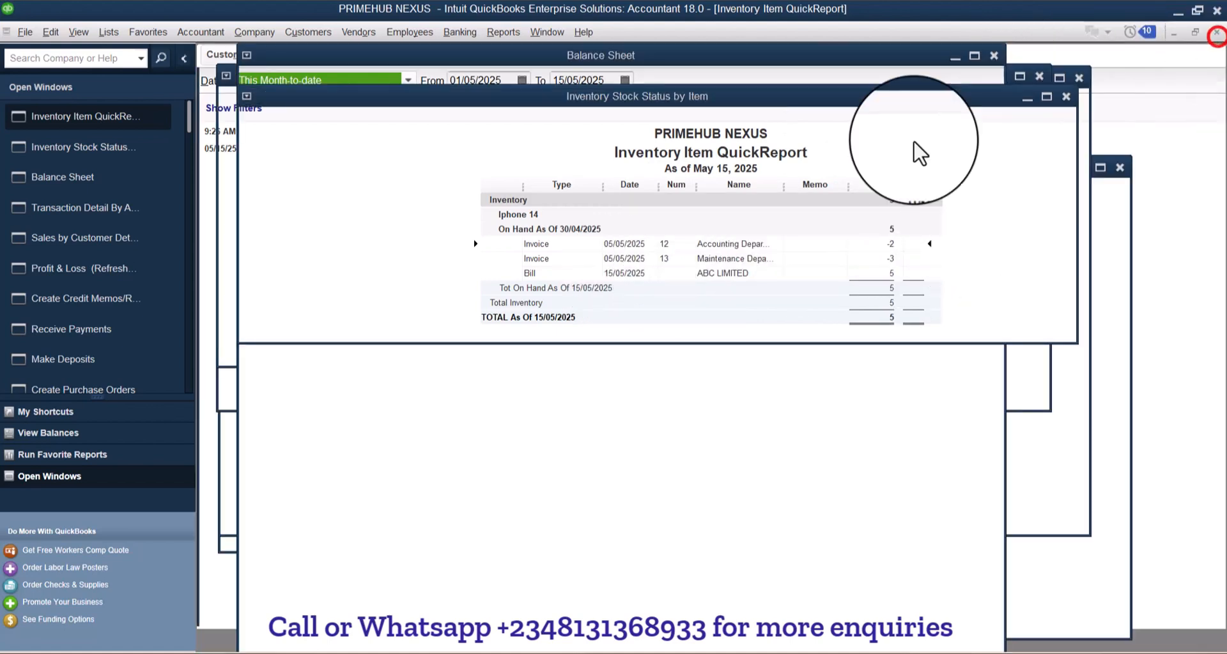
- Examine the Inventory Valuation Summary and the Inventory Valuation Detail reports, closing the detail report
{"action": "left_click", "coordinate": [503, 32]}
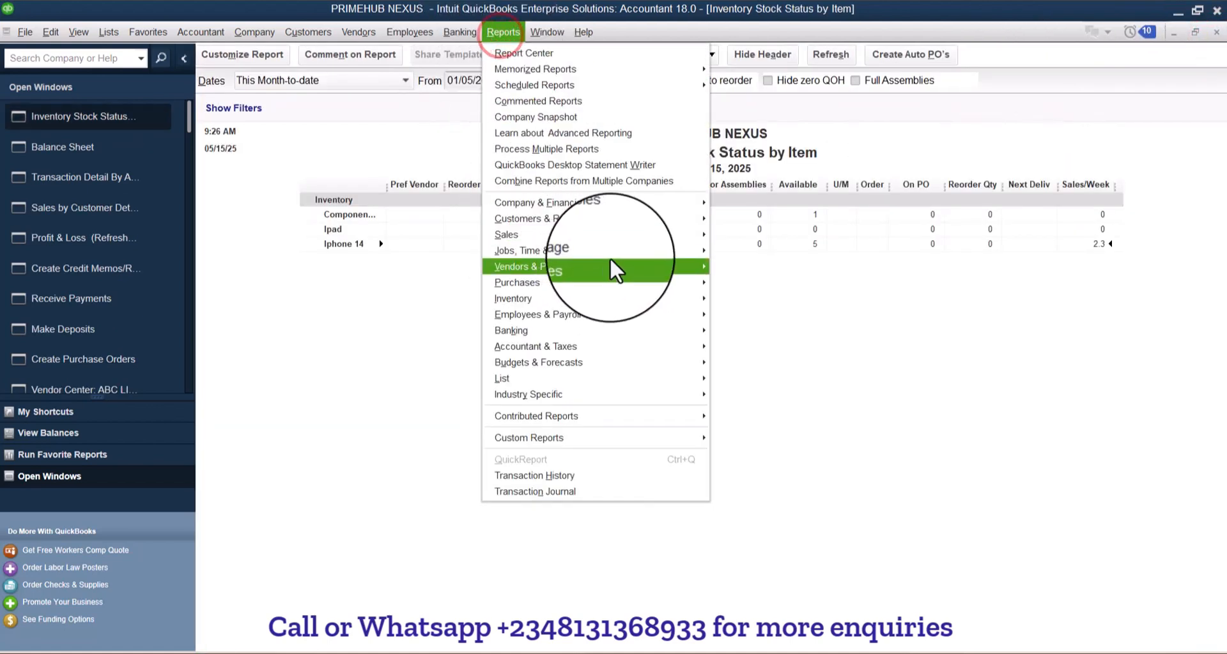
{"action": "mouse_move", "coordinate": [642, 296]}
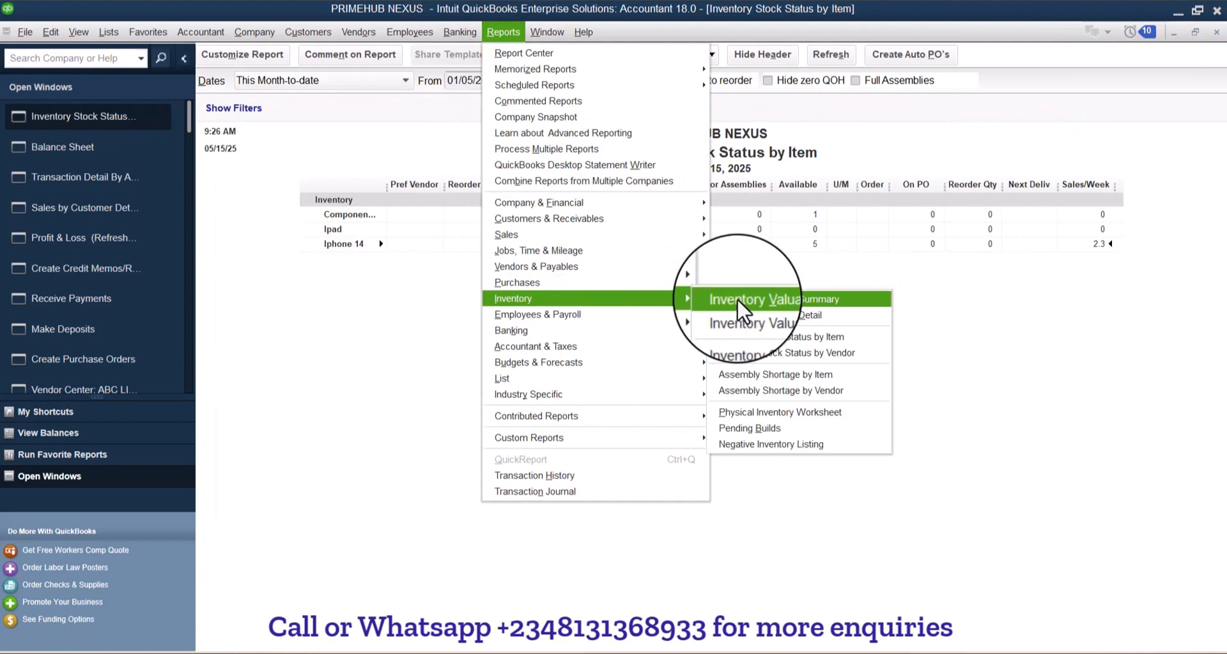
{"action": "left_click", "coordinate": [737, 298]}
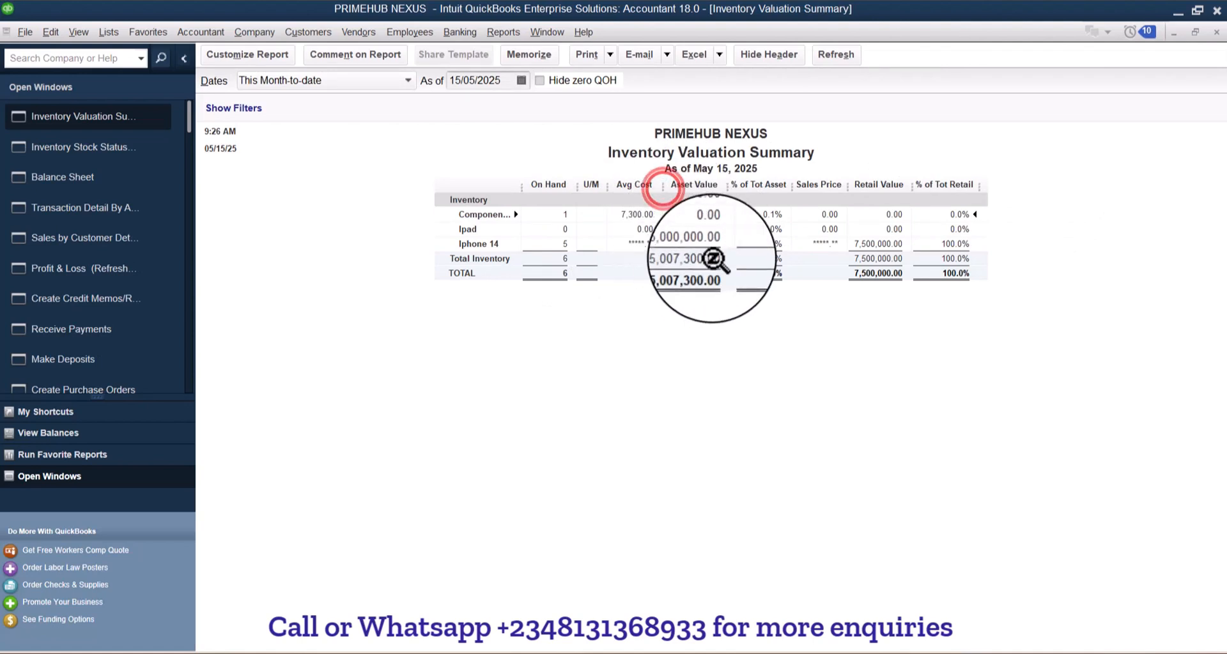
{"action": "left_click", "coordinate": [502, 31]}
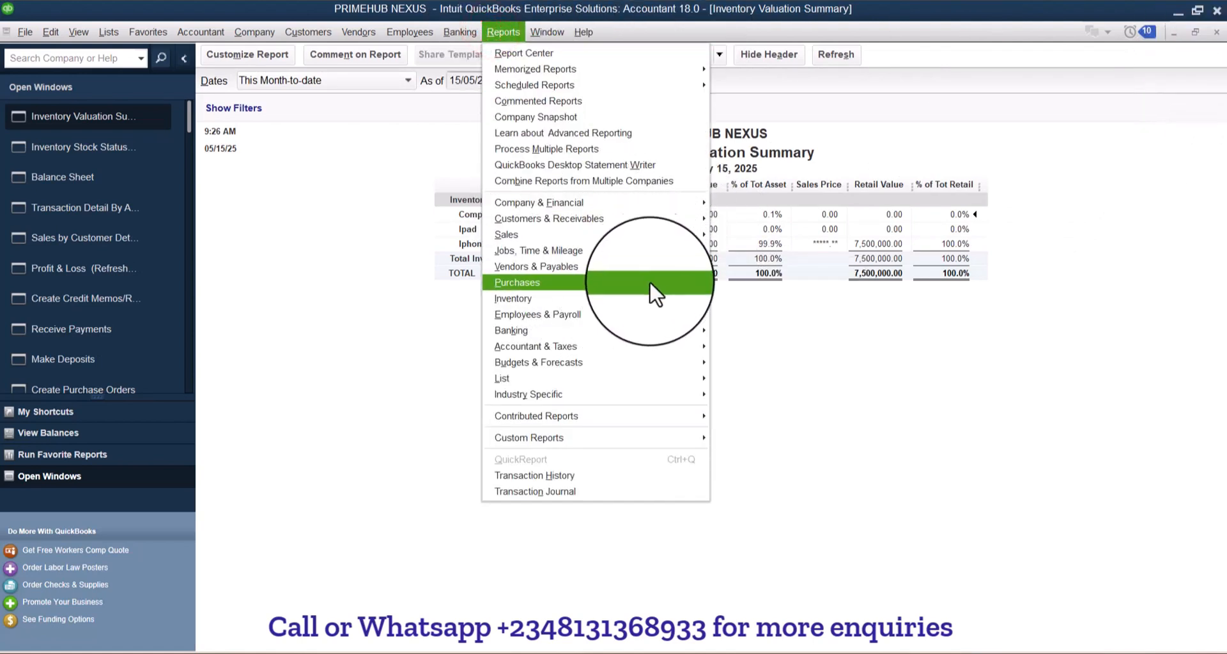
{"action": "mouse_move", "coordinate": [680, 297]}
{"action": "left_click", "coordinate": [730, 313]}
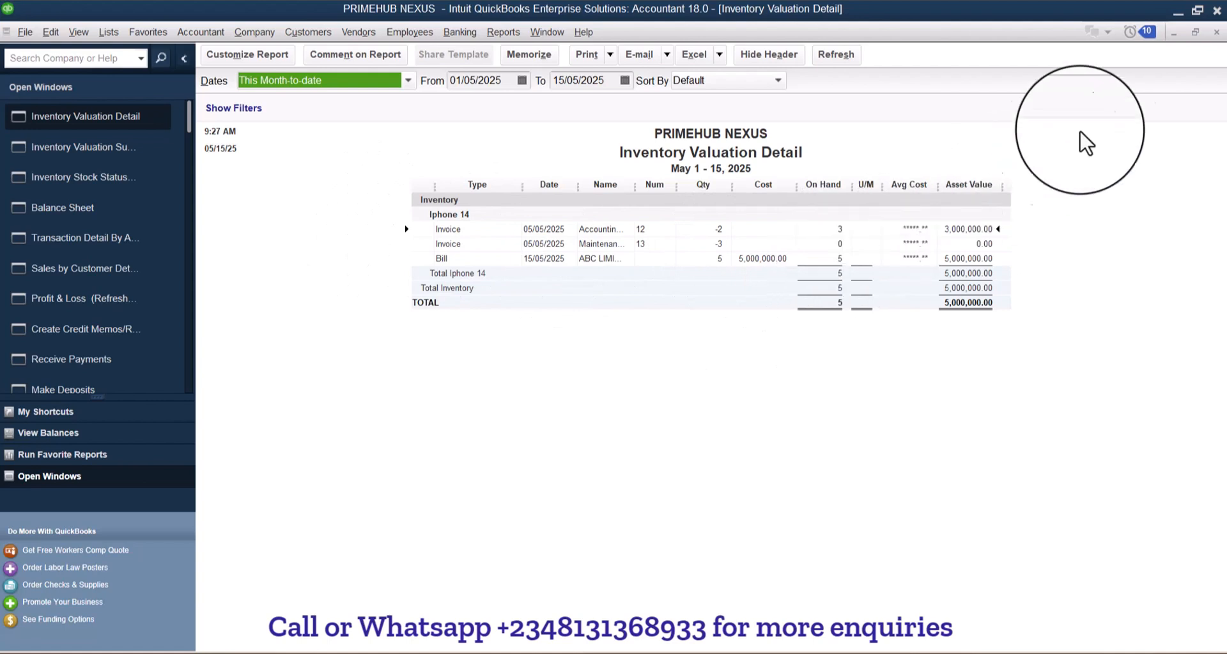
{"action": "left_click", "coordinate": [1217, 32]}
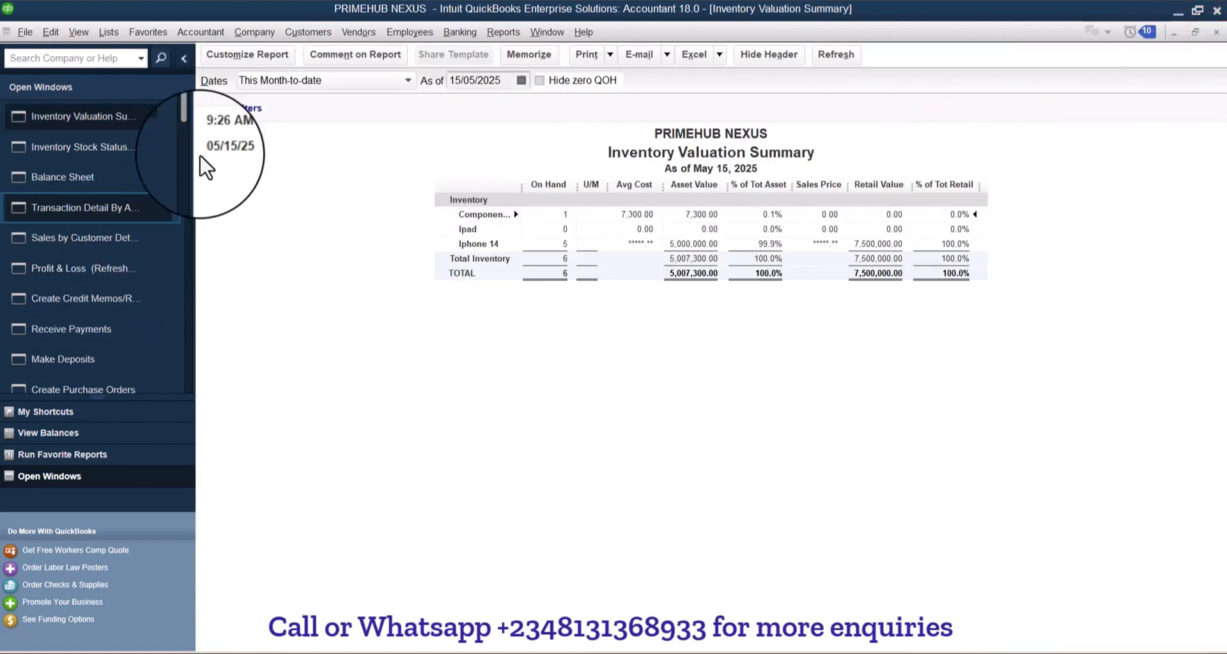
{"action": "left_click", "coordinate": [324, 54]}
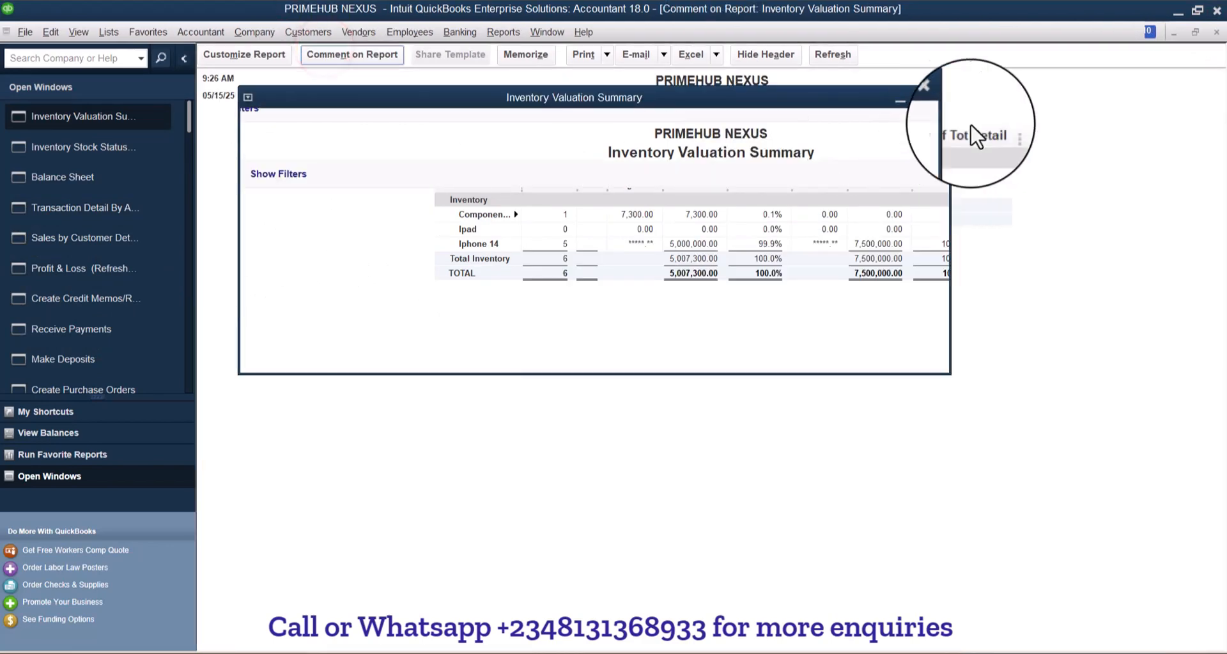
{"action": "left_click", "coordinate": [1216, 32]}
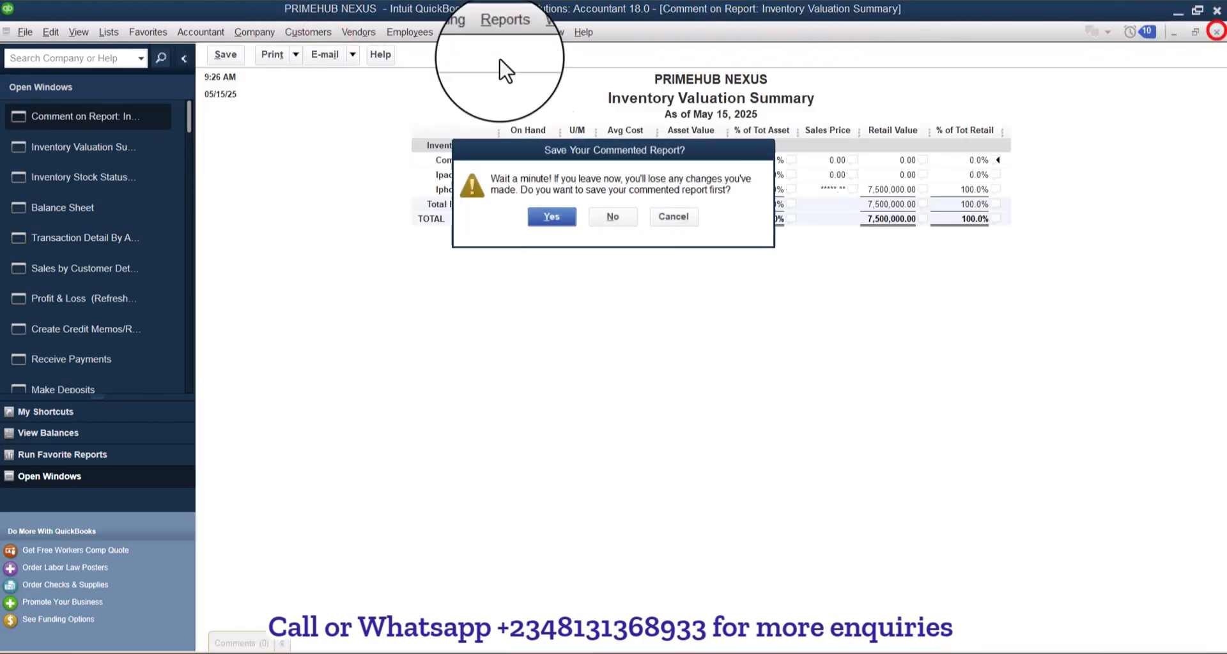
{"action": "left_click", "coordinate": [624, 219]}
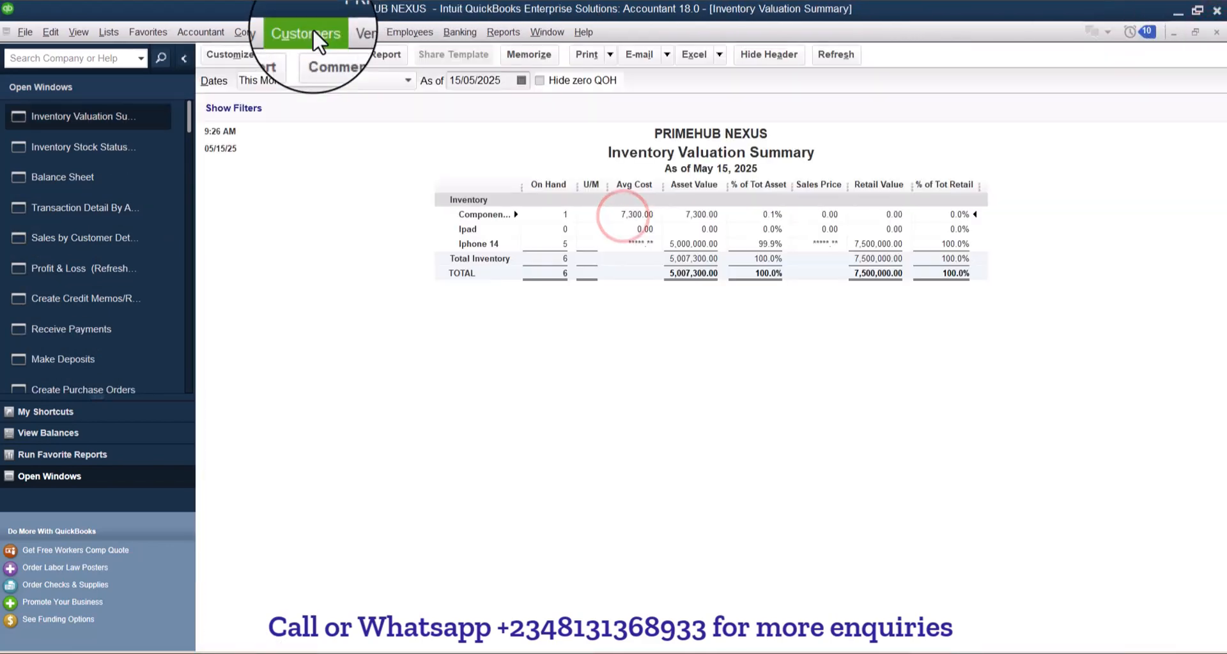
- Create an invoice for an existing customer with Iphone 14 at quantity 3, and save and close it
{"action": "left_click", "coordinate": [308, 32]}
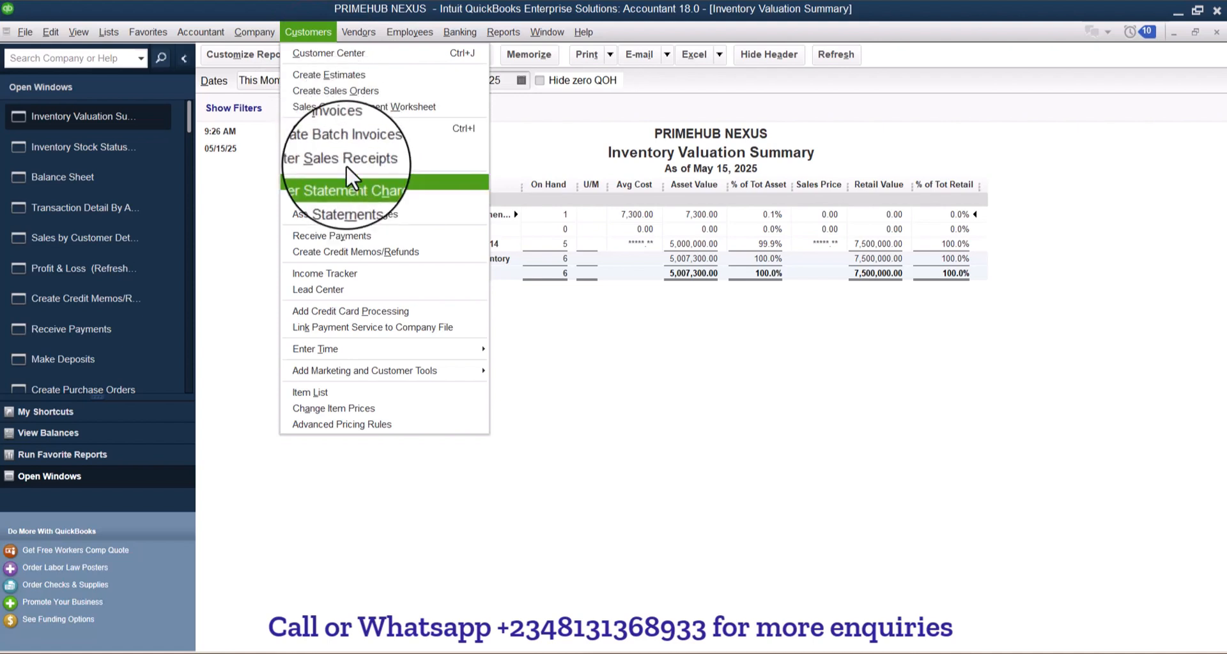
{"action": "left_click", "coordinate": [331, 131]}
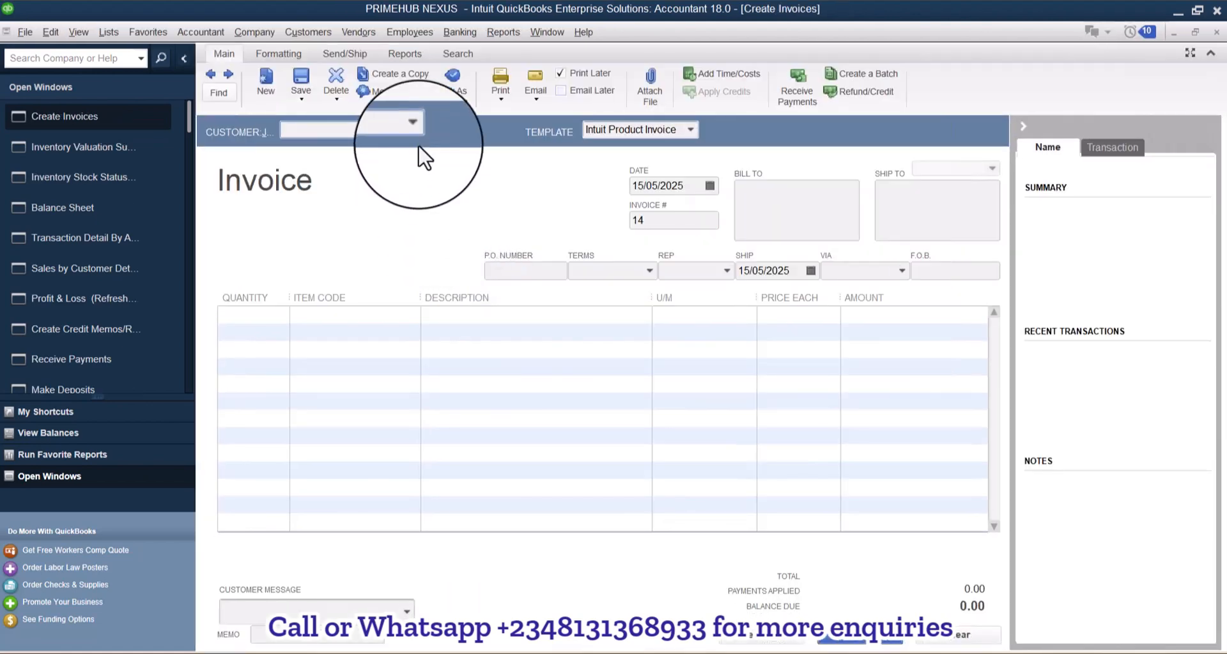
{"action": "left_click", "coordinate": [331, 187]}
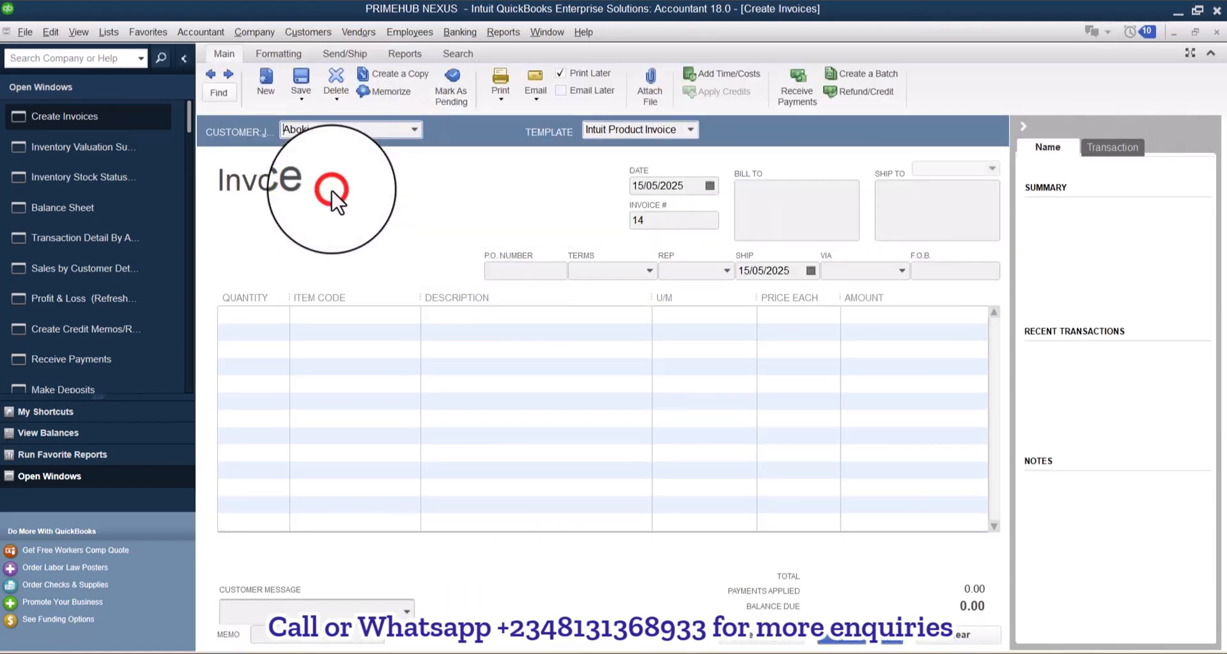
{"action": "left_click", "coordinate": [358, 314]}
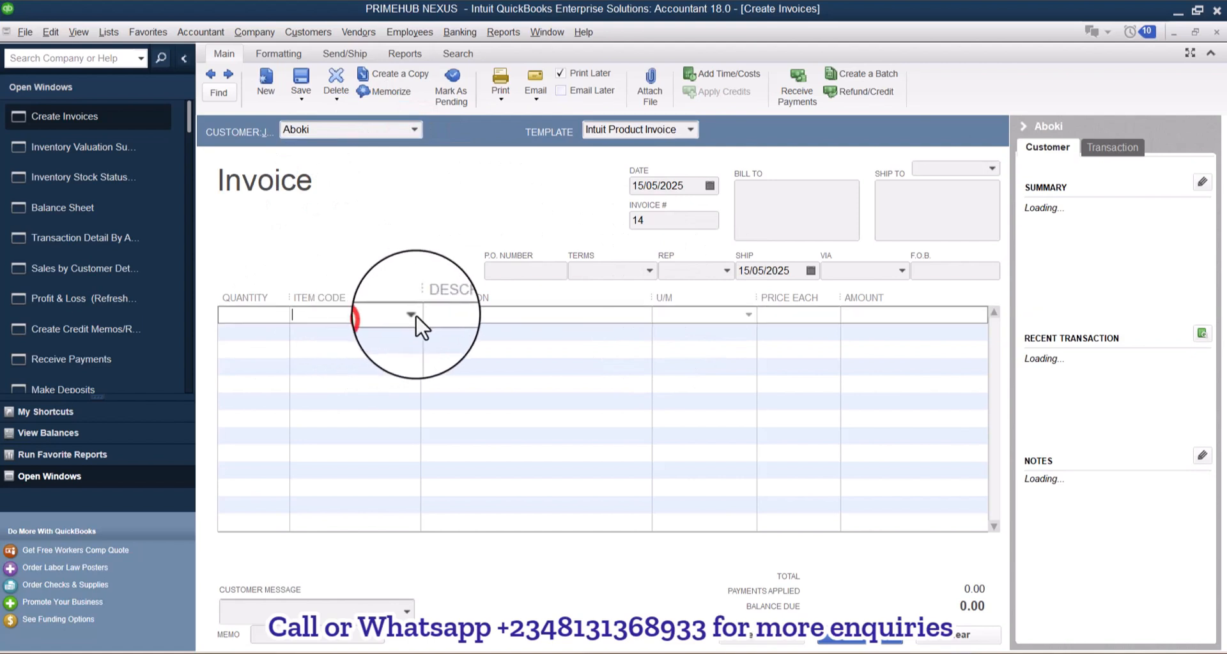
{"action": "left_click", "coordinate": [417, 314]}
{"action": "left_click", "coordinate": [336, 439]}
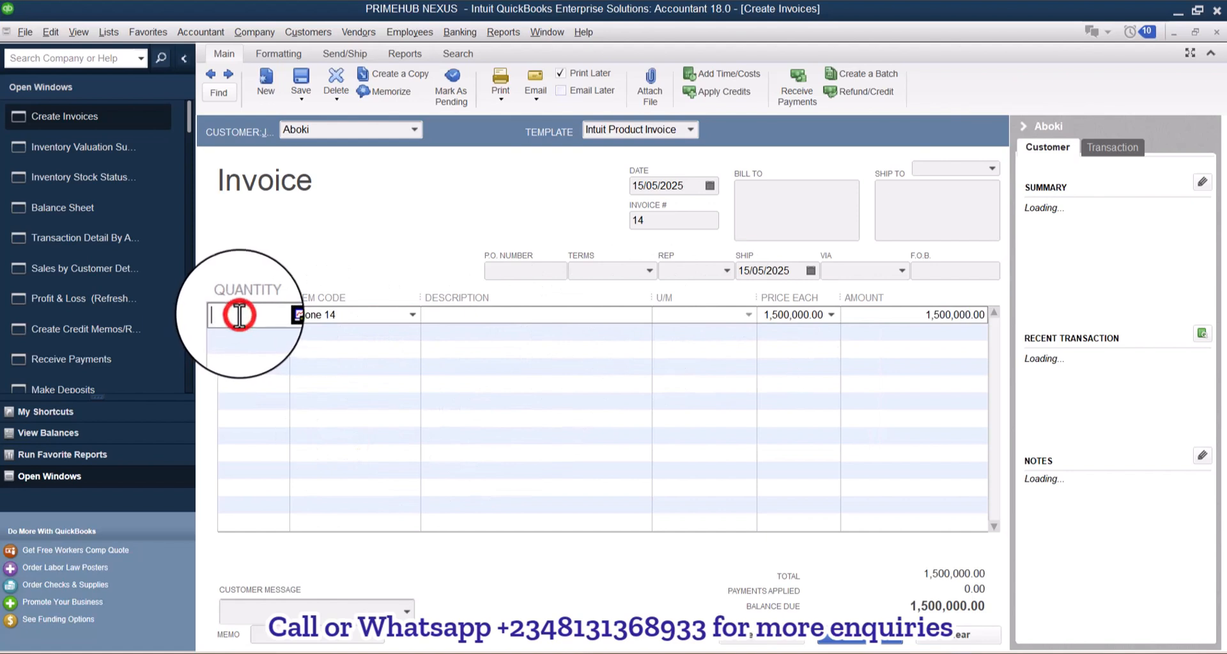
{"action": "key", "text": "Tab"}
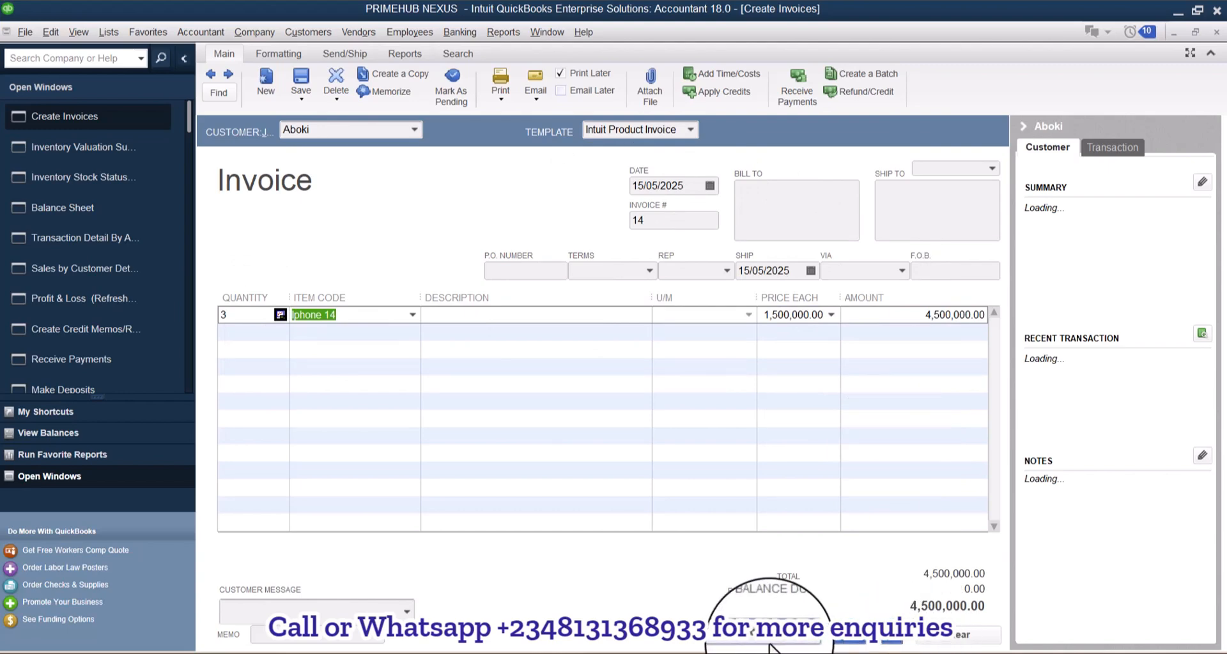
{"action": "left_click", "coordinate": [751, 638]}
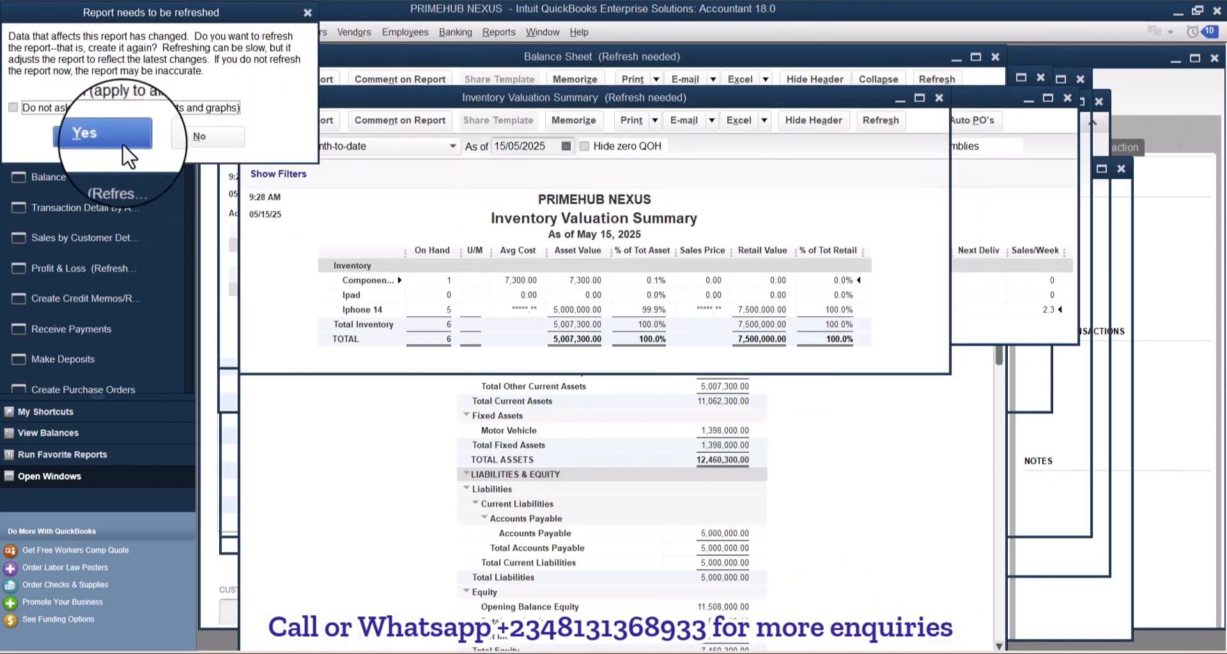
- Refresh the Inventory Valuation Summary and the Balance Sheet, and open the transactions behind the Inventory account balance
{"action": "left_click", "coordinate": [102, 132]}
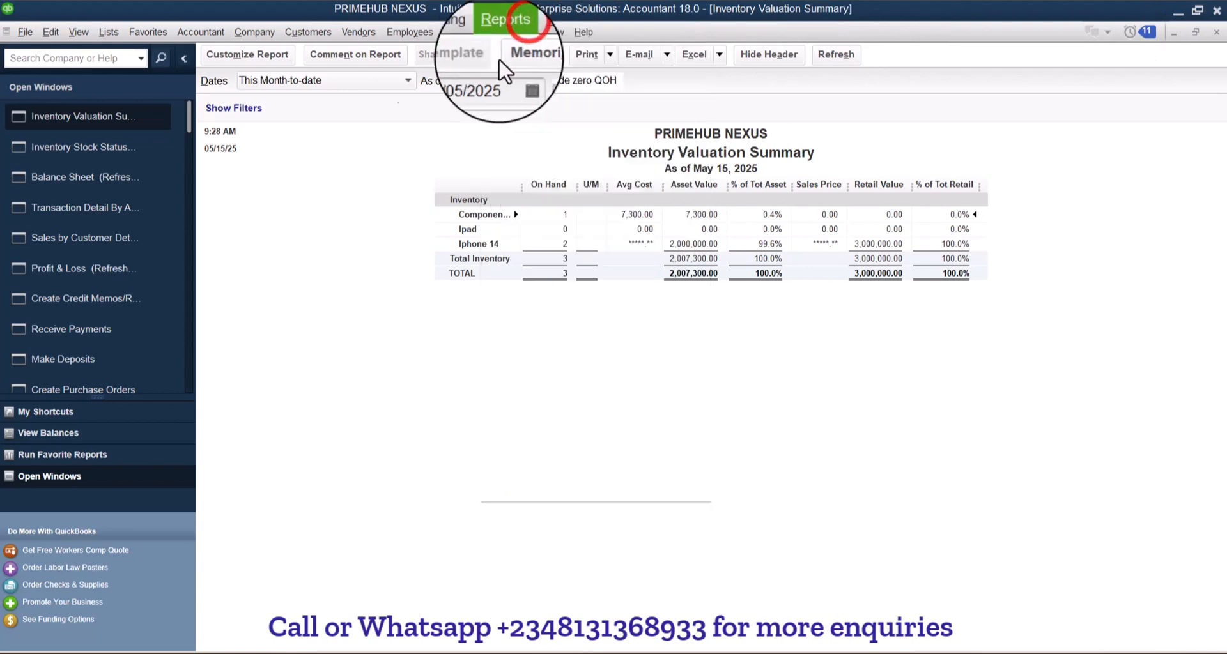
{"action": "left_click", "coordinate": [548, 32]}
{"action": "left_click", "coordinate": [78, 175]}
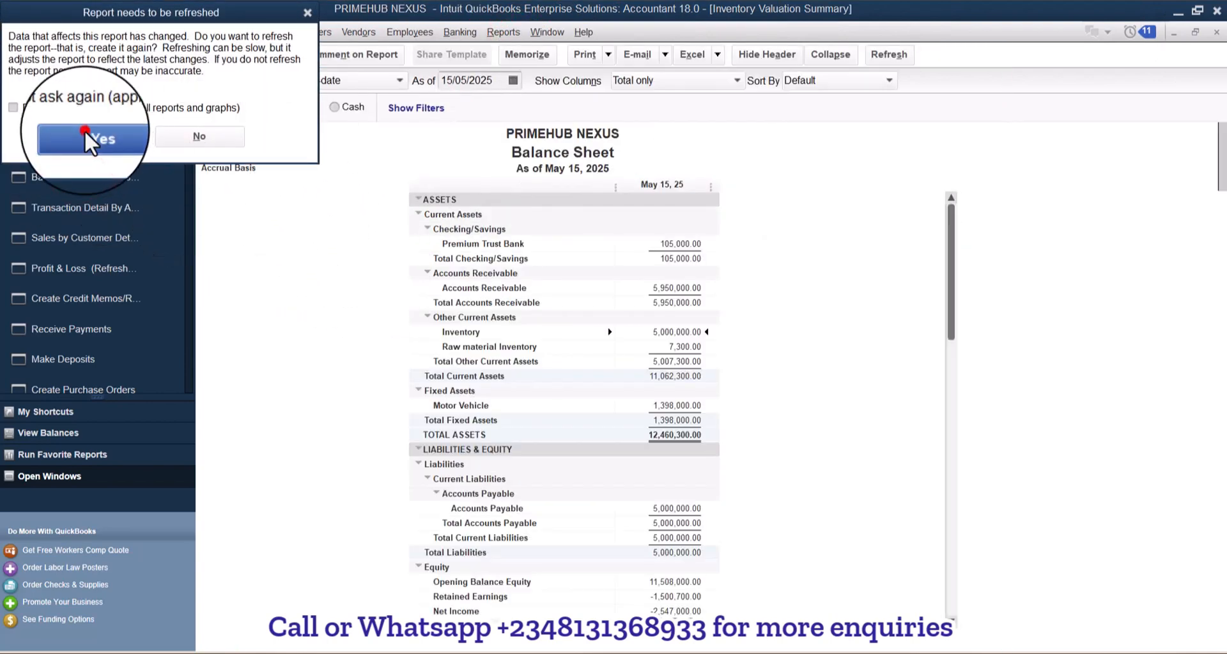
{"action": "left_click", "coordinate": [97, 136]}
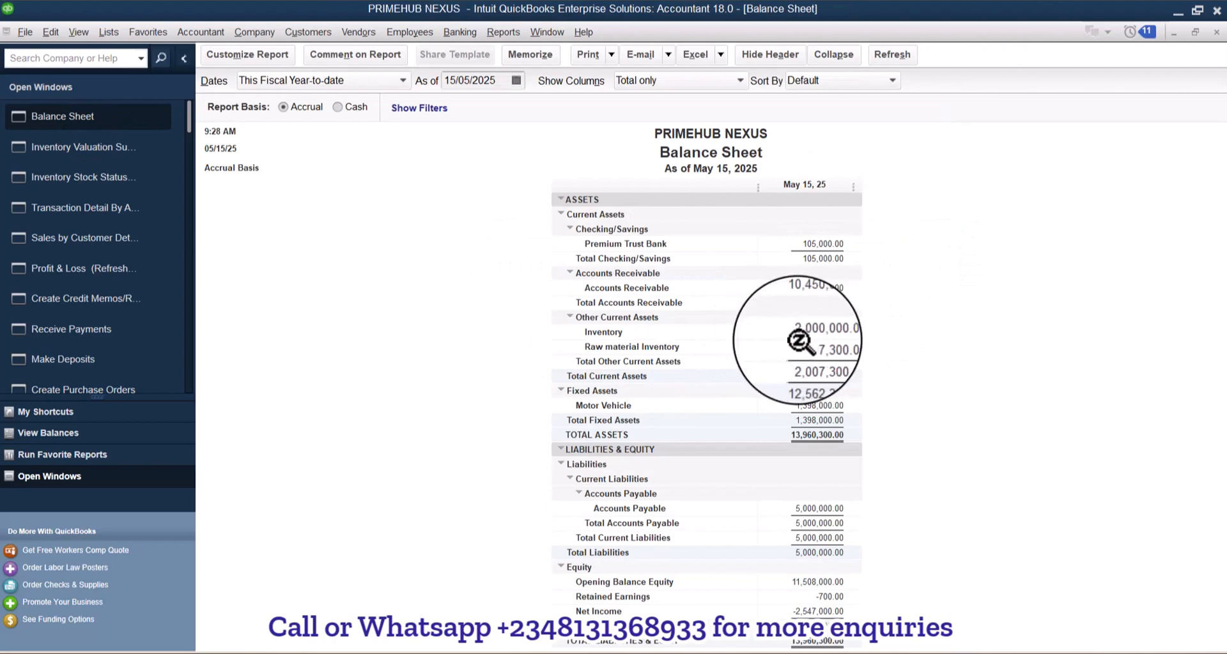
{"action": "double_click", "coordinate": [807, 332]}
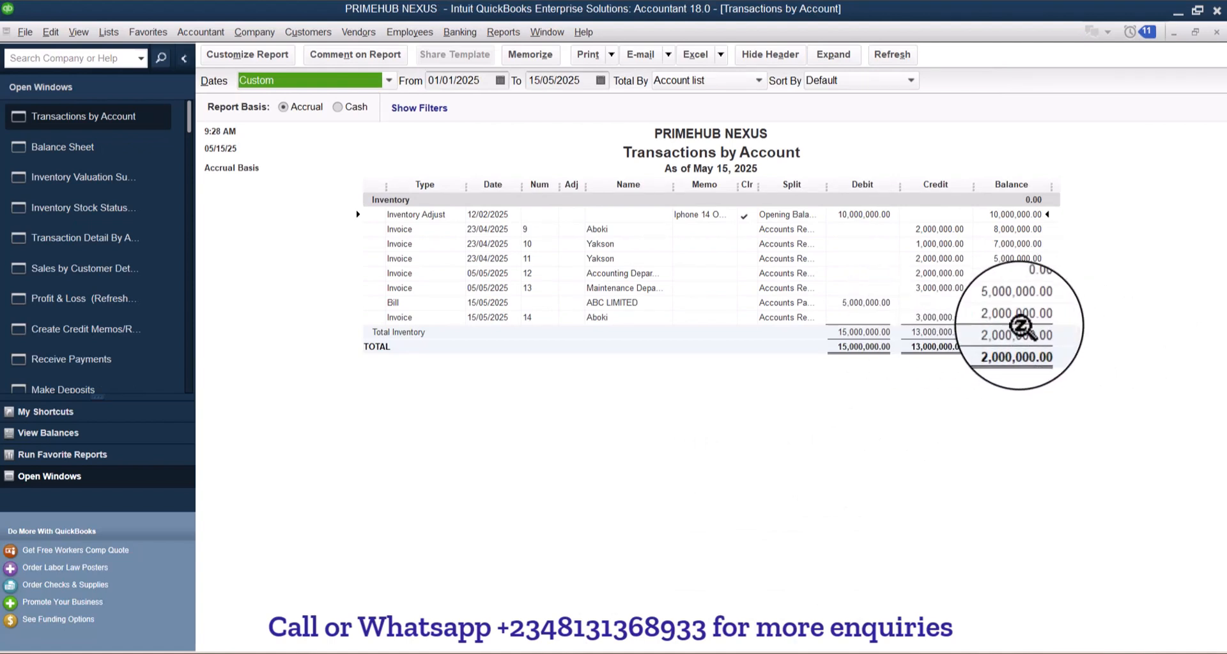
- Close the Inventory account's transactions report, and bring up the Profit & Loss report with its data refreshed
{"action": "left_click", "coordinate": [1218, 33]}
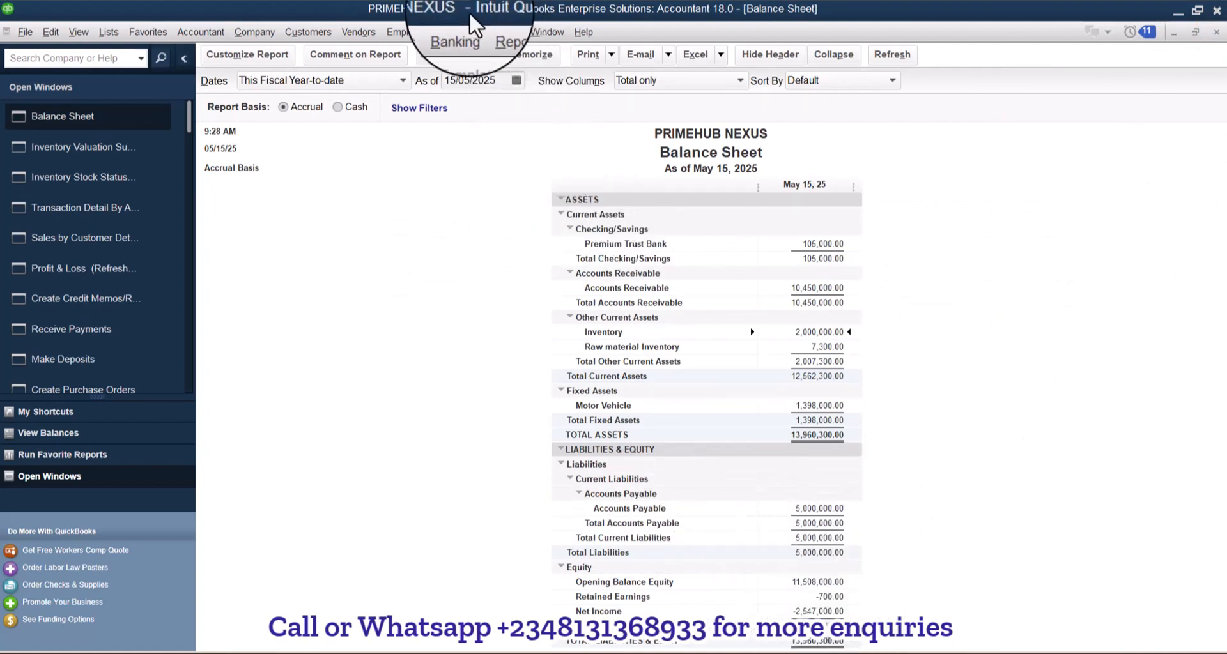
{"action": "left_click", "coordinate": [503, 32]}
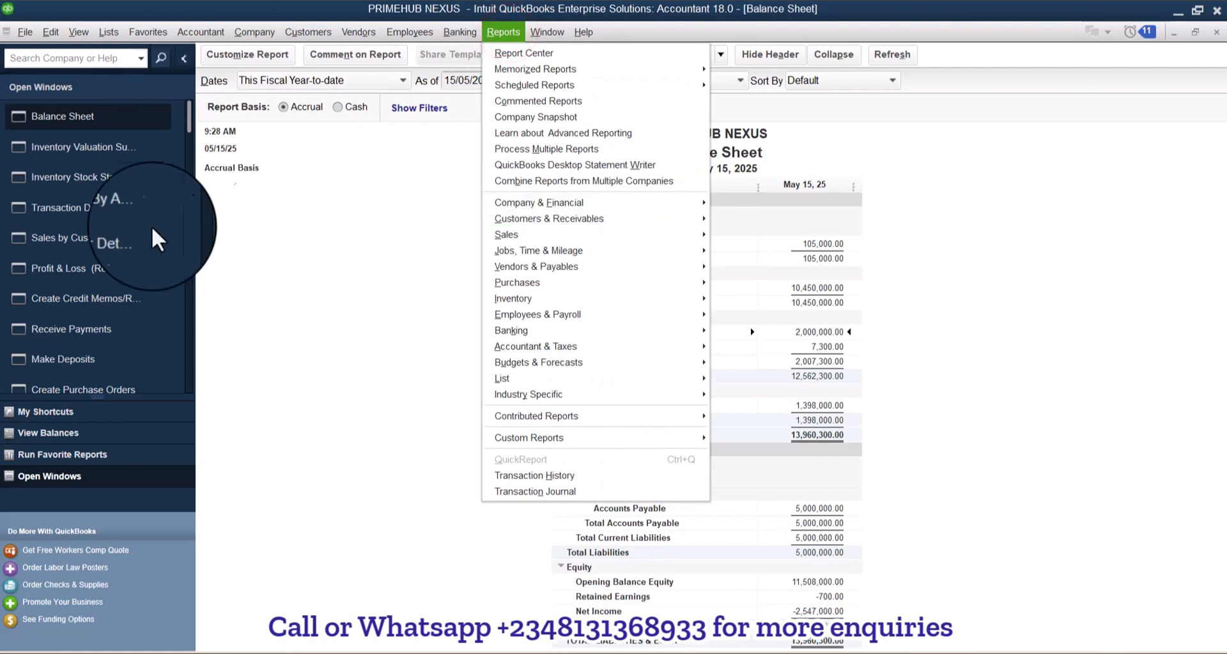
{"action": "left_click", "coordinate": [74, 268]}
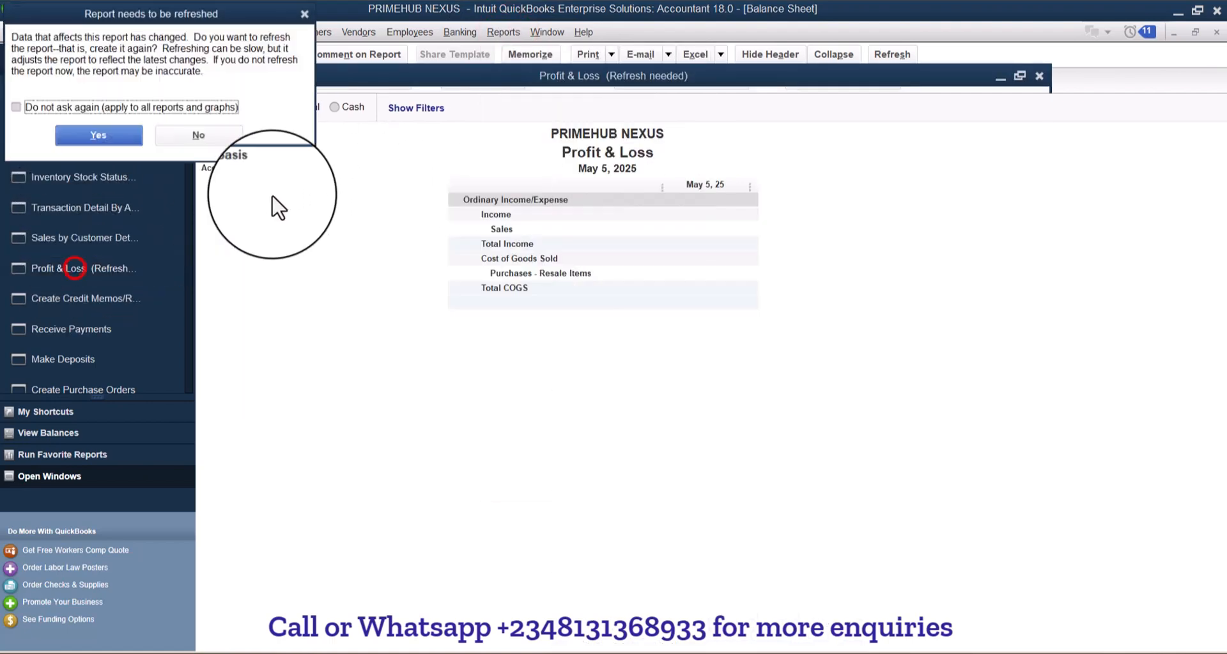
{"action": "left_click", "coordinate": [136, 140]}
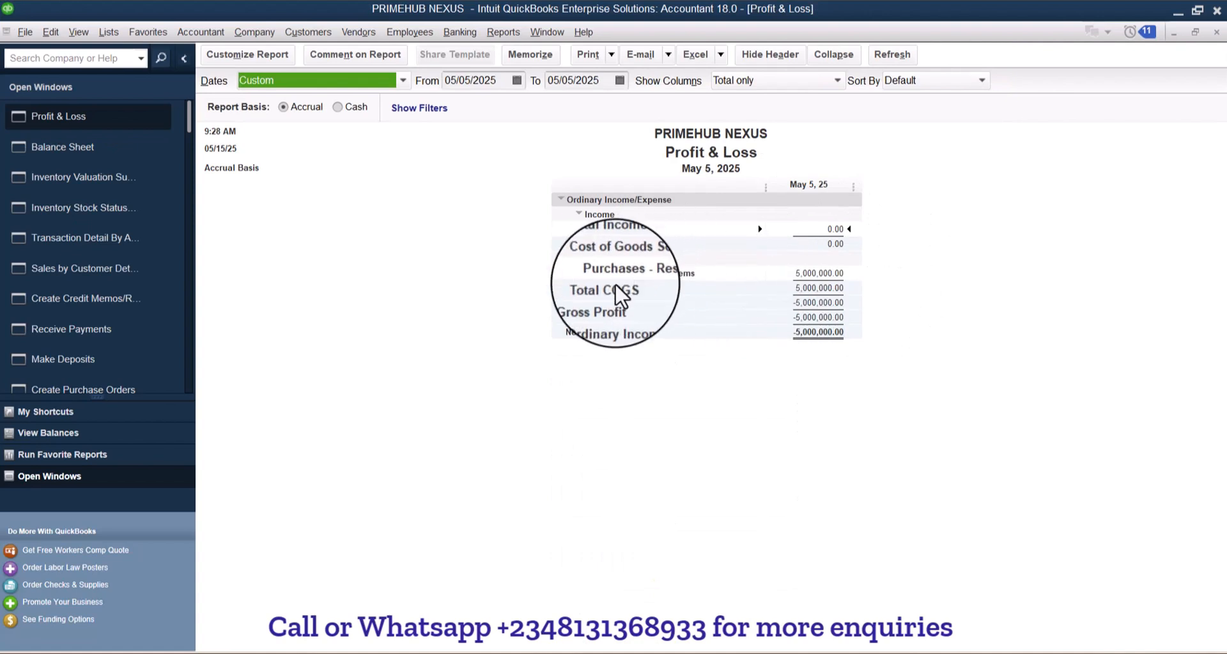
{"action": "left_click", "coordinate": [619, 79]}
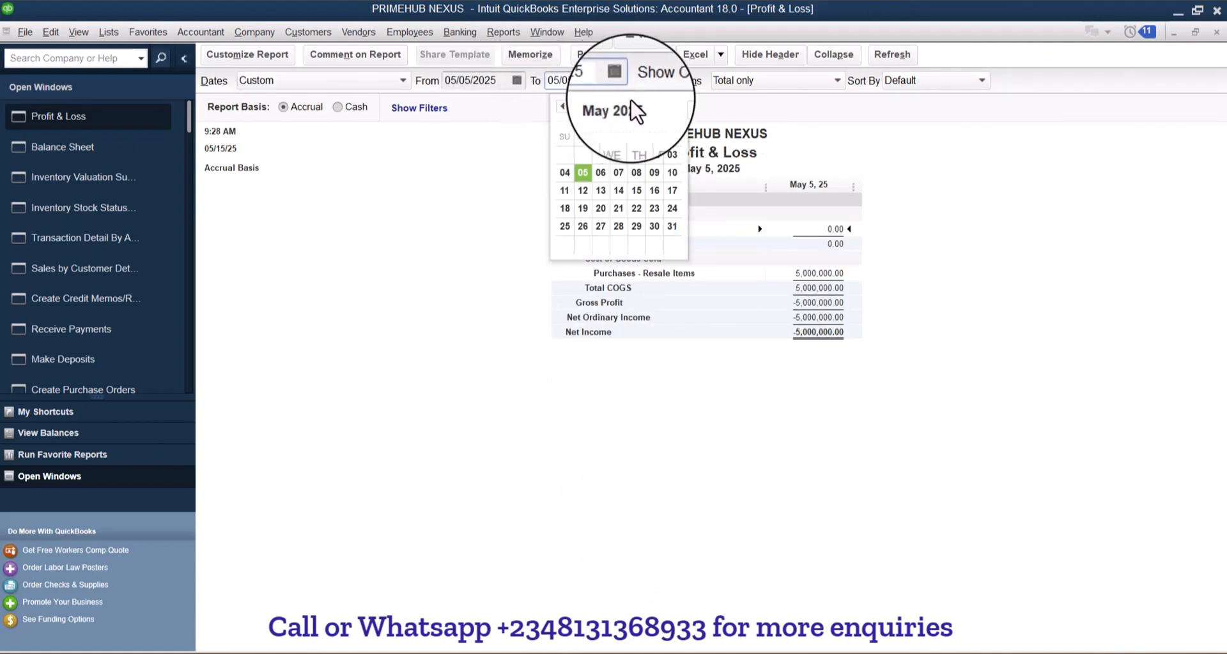
{"action": "left_click", "coordinate": [674, 106]}
{"action": "left_click", "coordinate": [563, 106]}
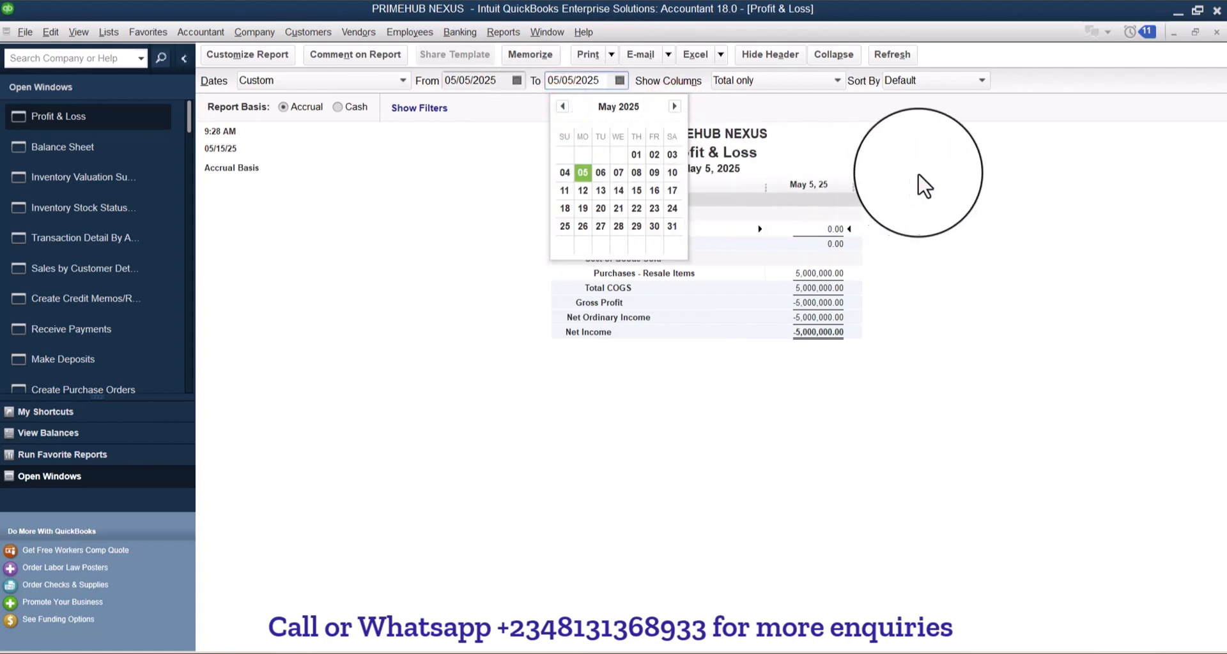
{"action": "left_click", "coordinate": [983, 258]}
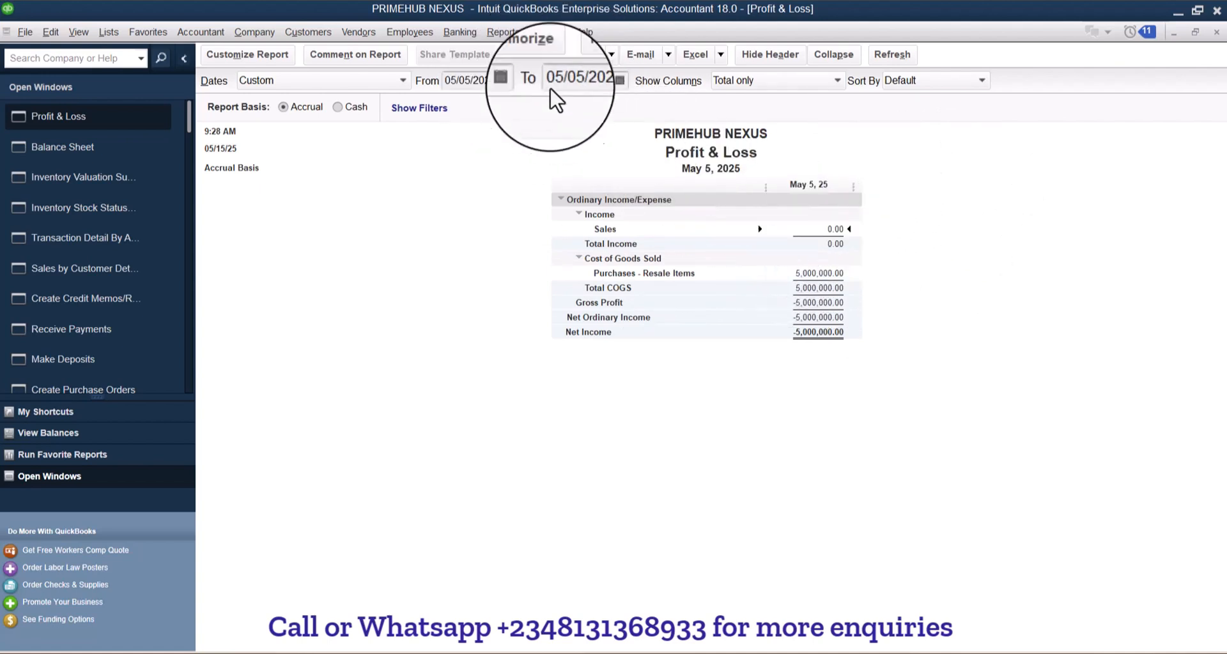
{"action": "left_click", "coordinate": [512, 30]}
{"action": "left_click", "coordinate": [512, 30]}
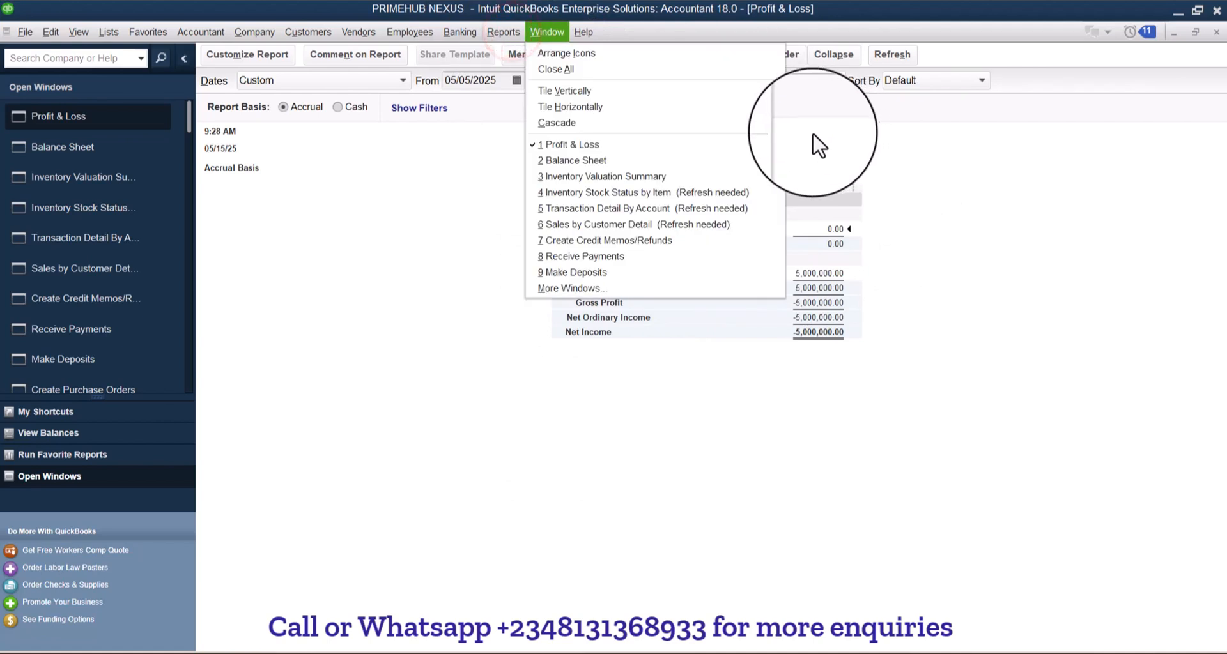
{"action": "left_click", "coordinate": [486, 140]}
{"action": "left_click", "coordinate": [619, 80]}
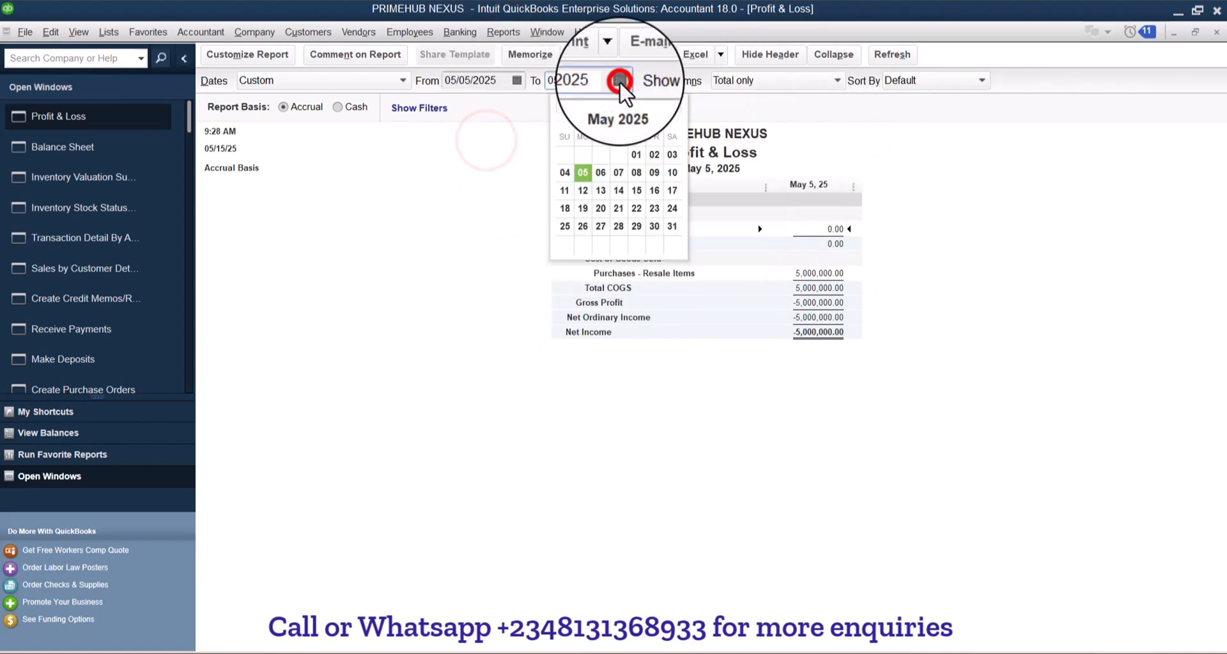
{"action": "left_click", "coordinate": [385, 82]}
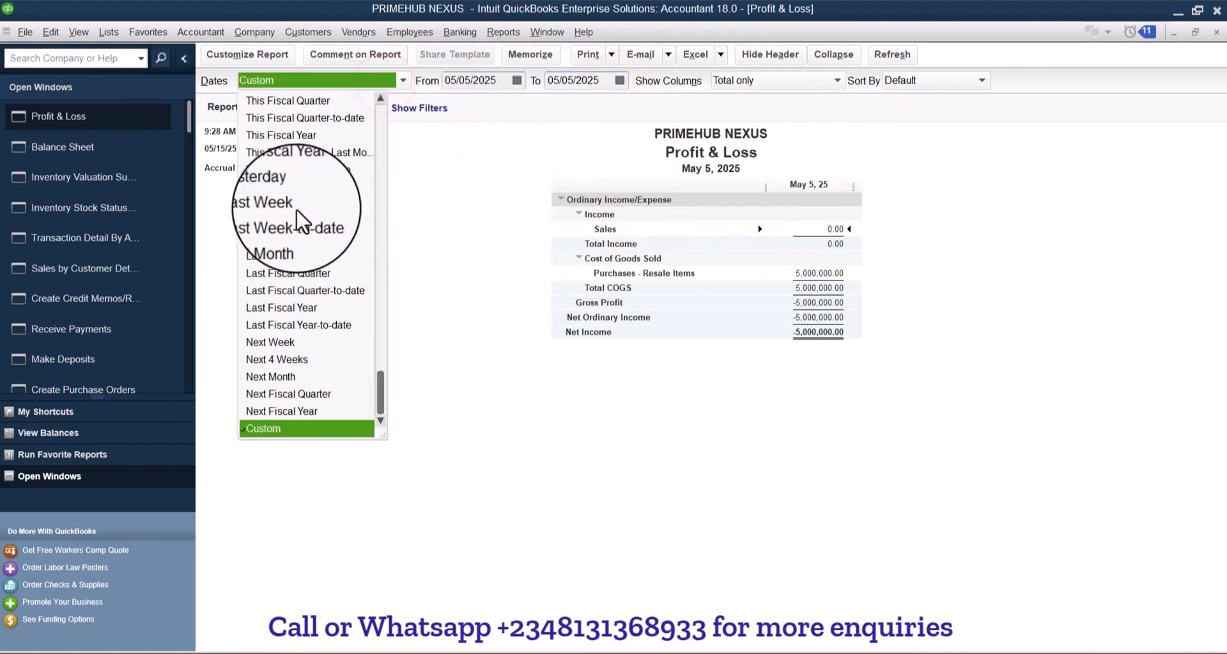
- Set the Profit & Loss report's end date to 15/05/2025 and refresh the report
{"action": "left_click", "coordinate": [619, 80]}
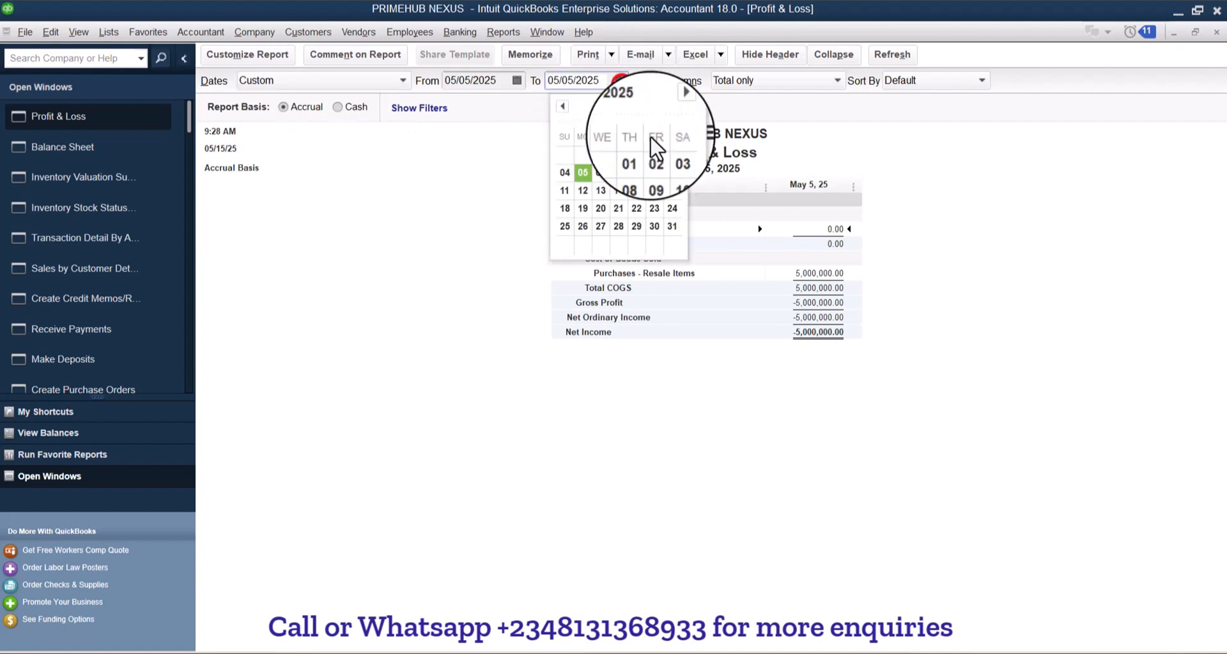
{"action": "left_click", "coordinate": [639, 186]}
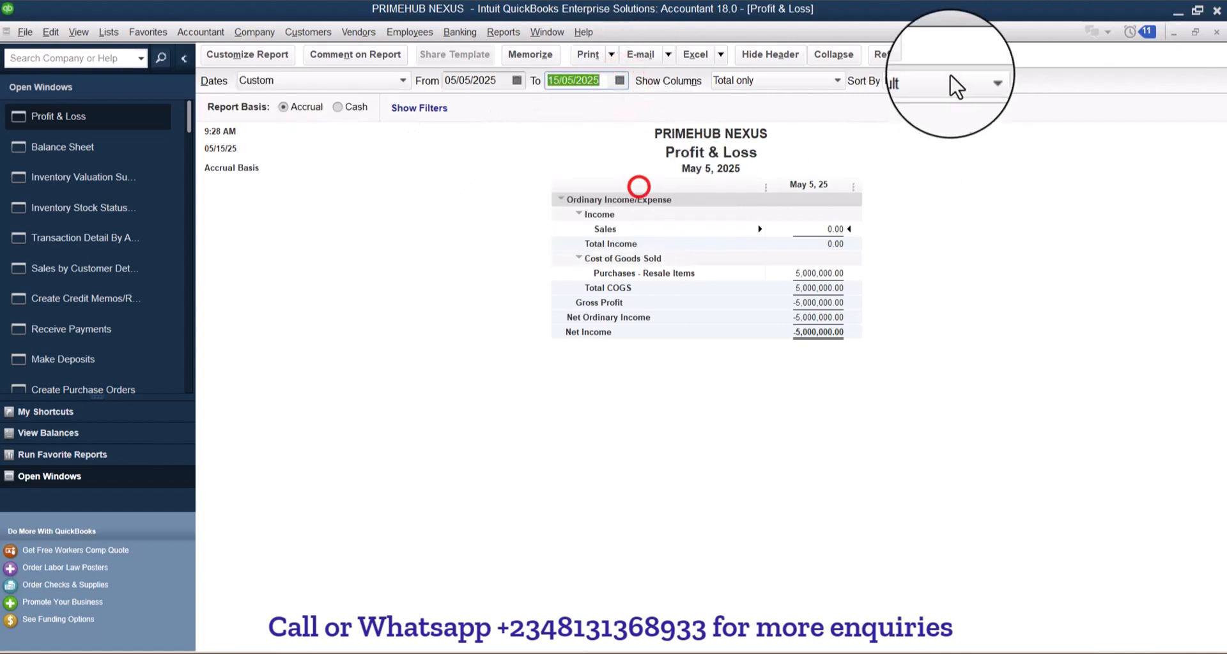
{"action": "left_click", "coordinate": [895, 54]}
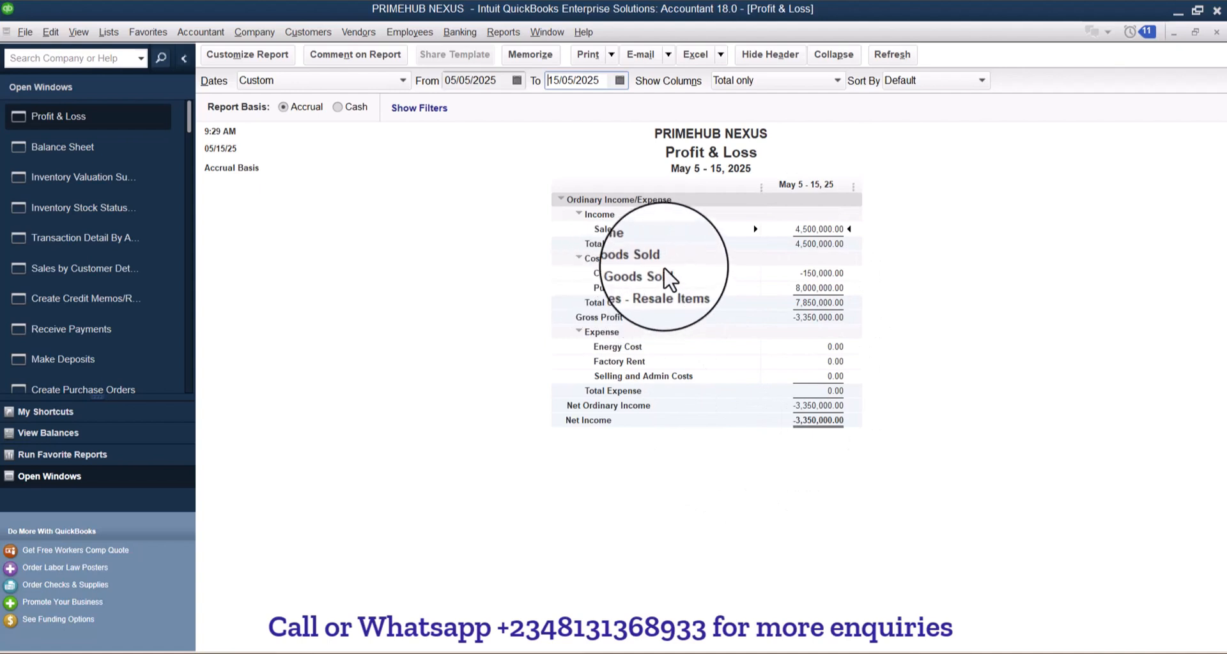
- Examine the transactions behind Cost of Goods Sold for all dates and those behind Purchases - Resale Items, closing each detail report
{"action": "double_click", "coordinate": [818, 277]}
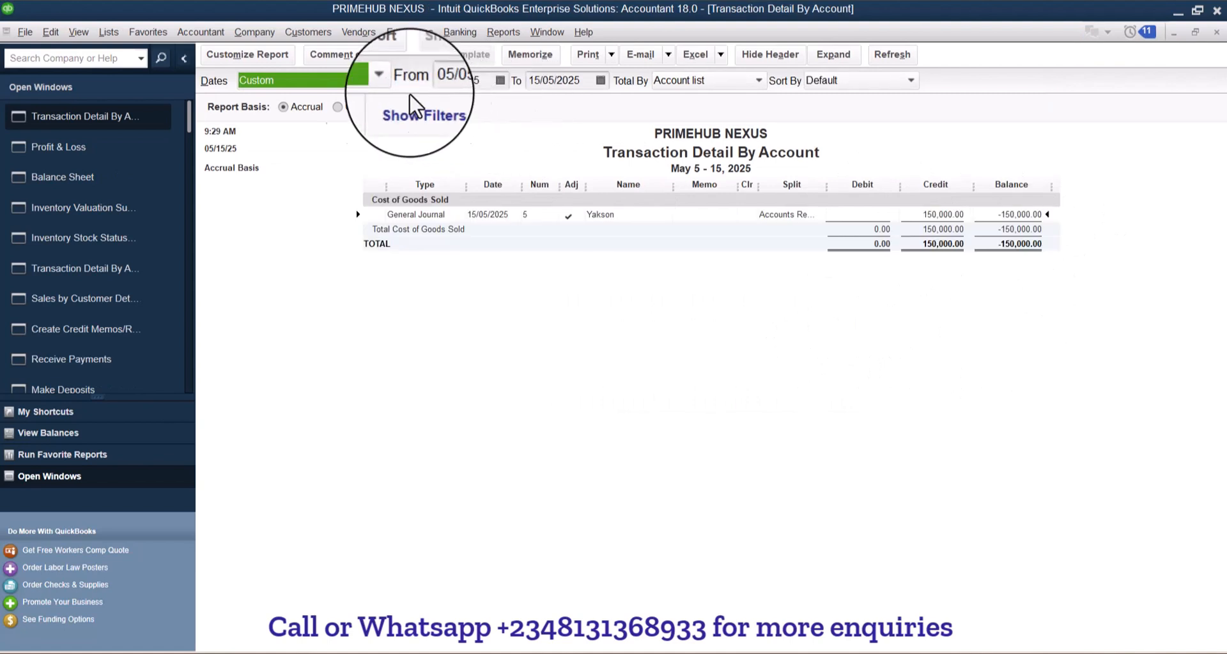
{"action": "left_click", "coordinate": [388, 79]}
{"action": "scroll", "coordinate": [380, 128], "scroll_direction": "up", "scroll_amount": 5}
{"action": "left_click", "coordinate": [294, 102]}
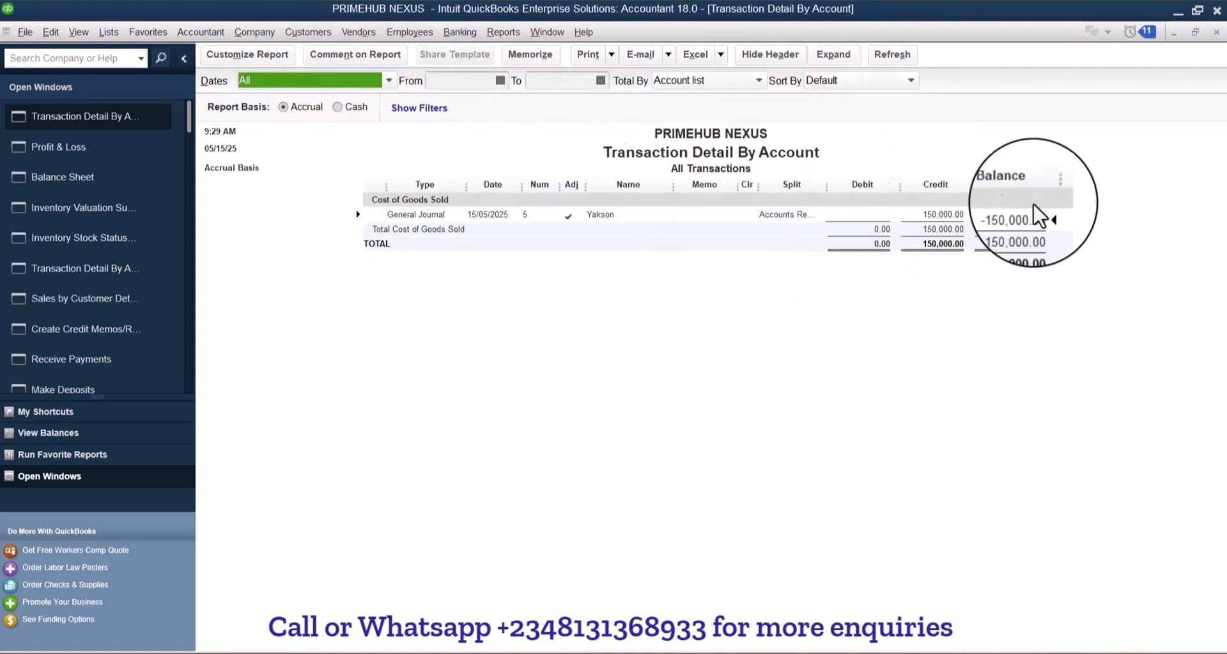
{"action": "left_click", "coordinate": [1215, 33]}
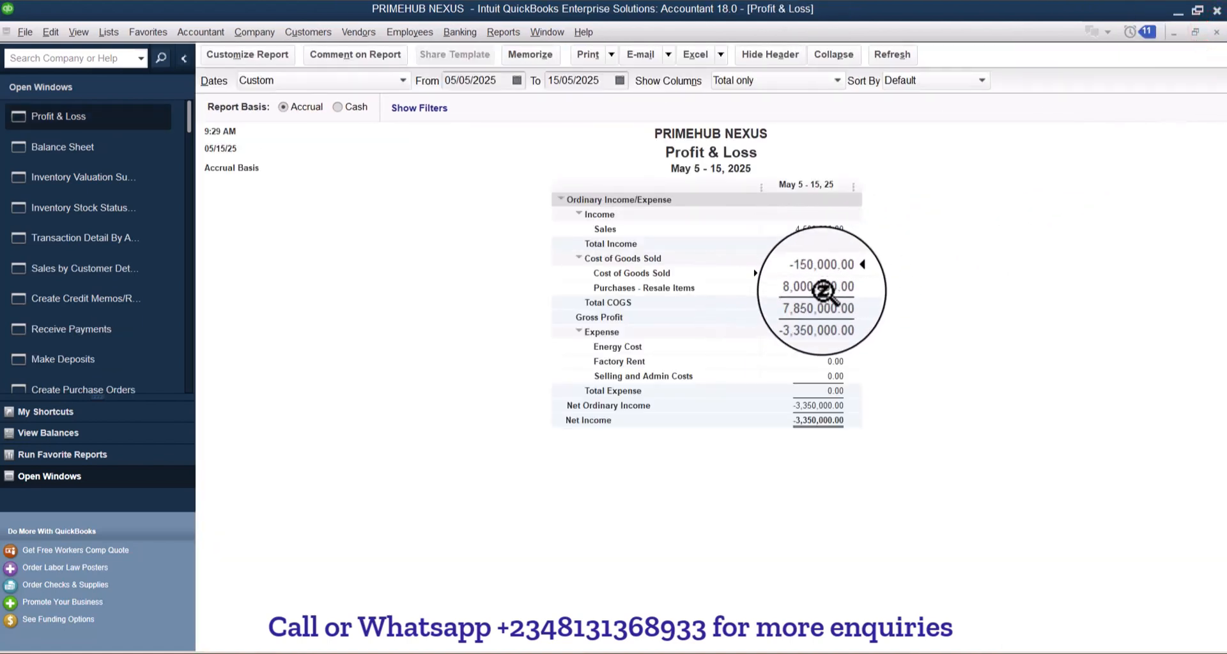
{"action": "double_click", "coordinate": [823, 291]}
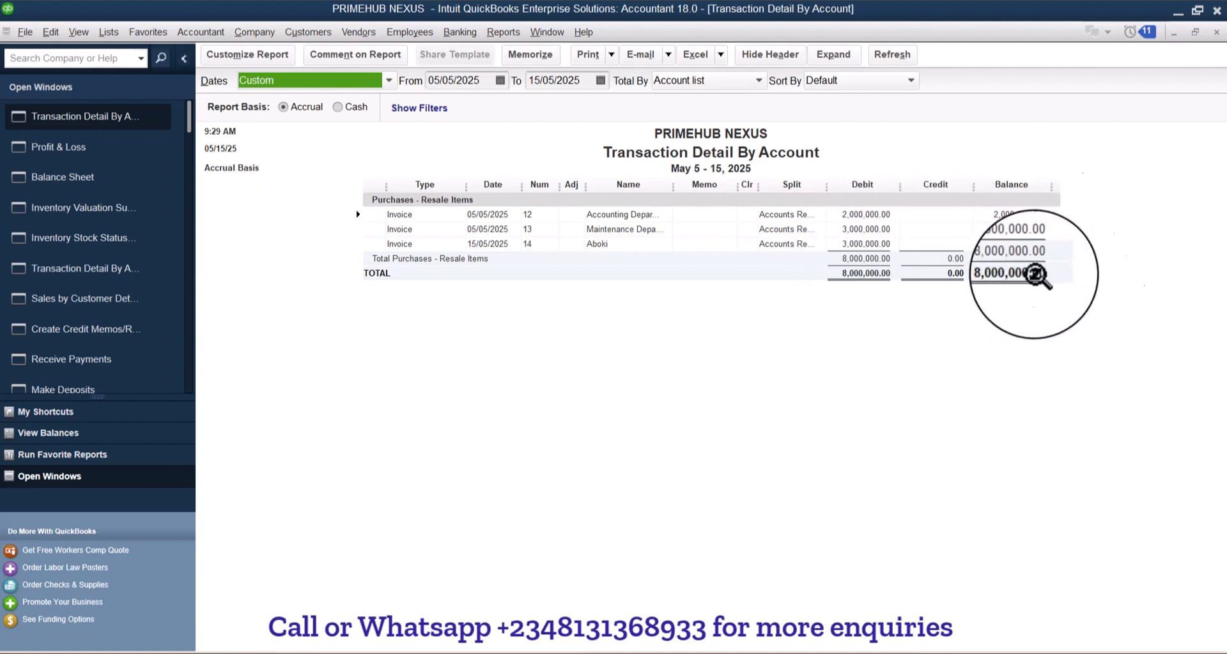
{"action": "left_click", "coordinate": [1216, 32]}
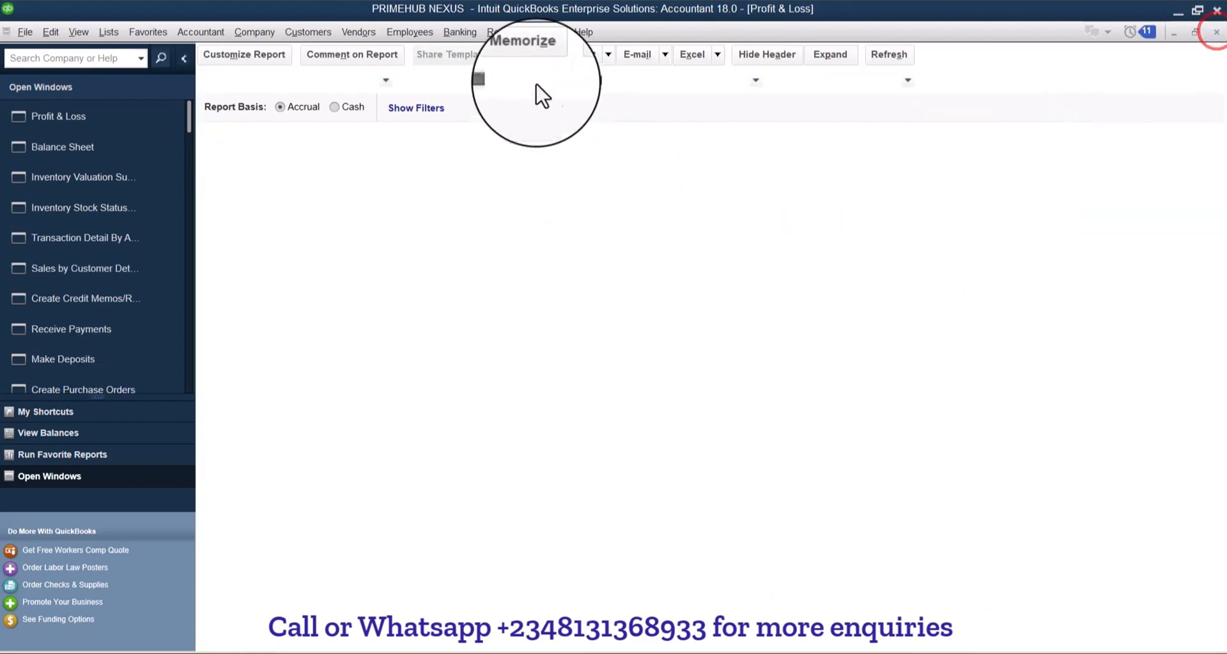
- Refresh the Inventory Stock Status by Item report, and switch to the Inventory Valuation Summary to compare on-hand quantities
{"action": "left_click", "coordinate": [84, 203]}
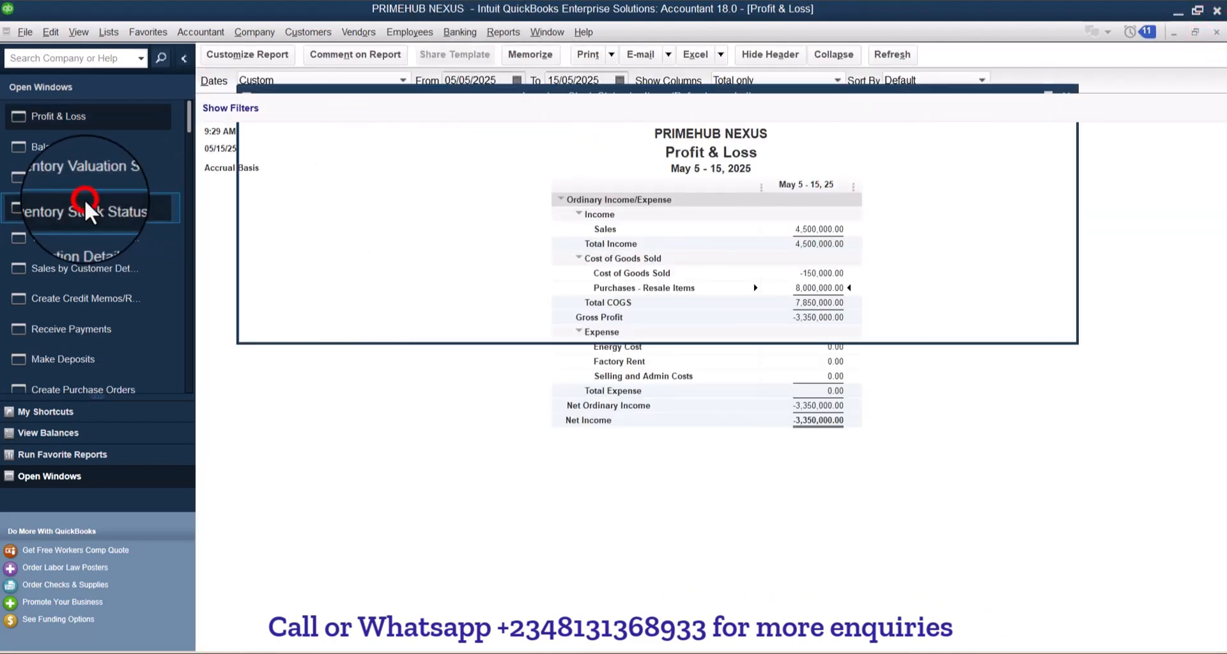
{"action": "left_click", "coordinate": [97, 136]}
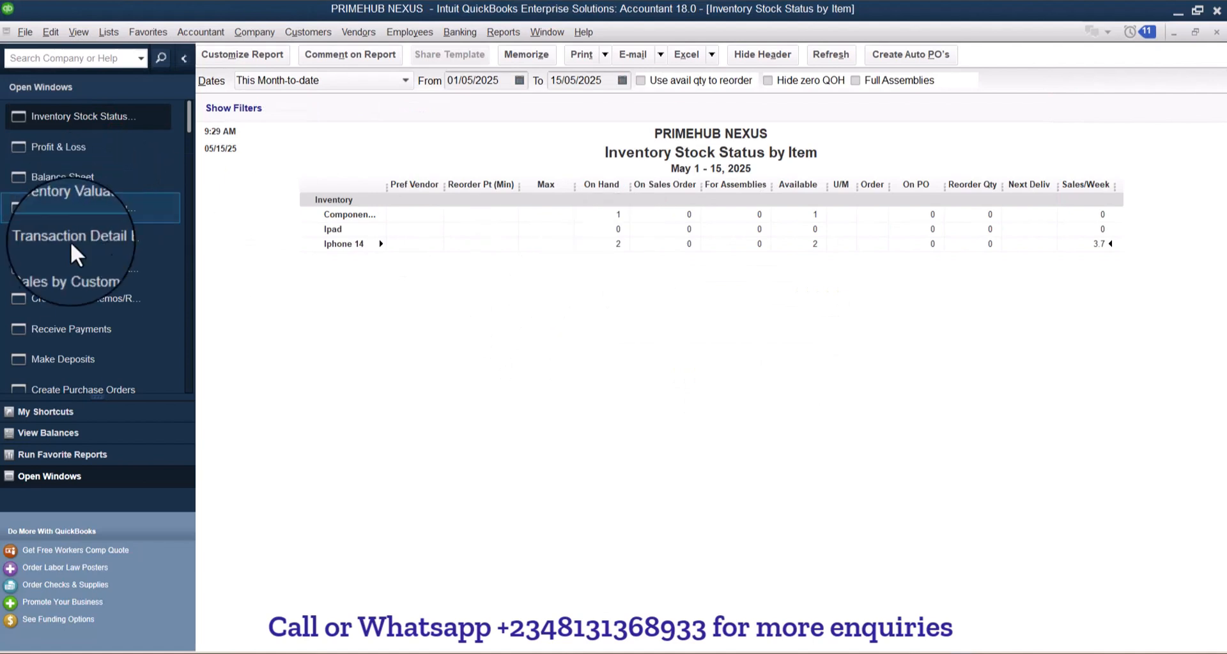
{"action": "left_click", "coordinate": [90, 209]}
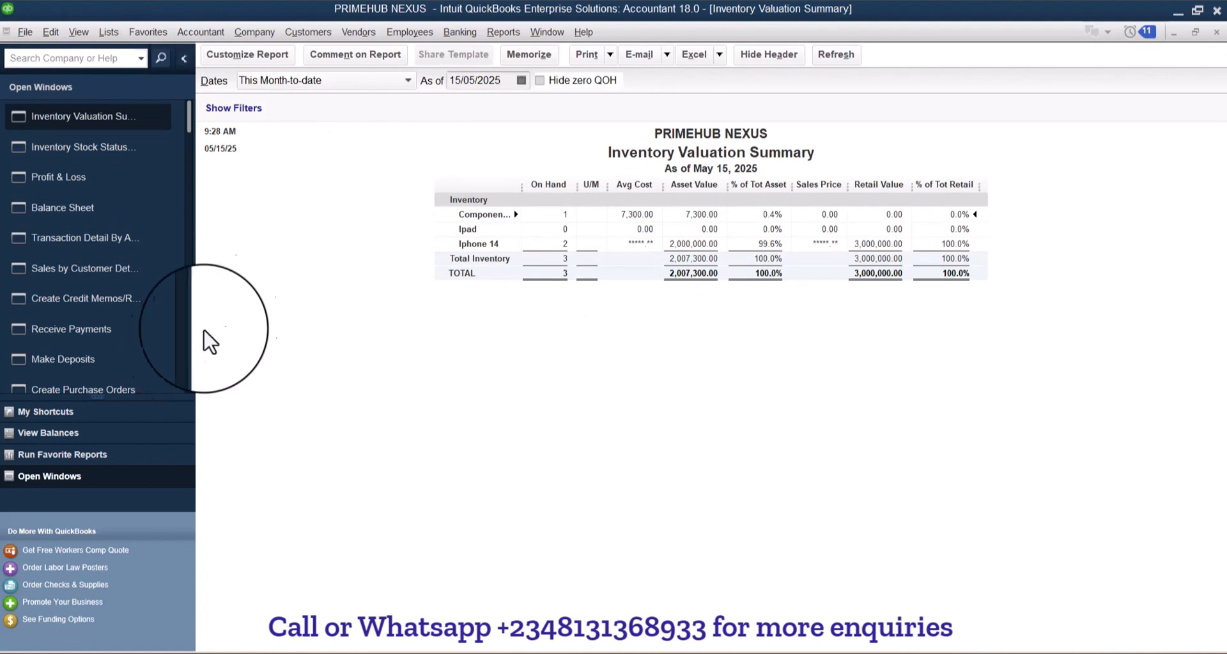
{"action": "left_click_drag", "start_coordinate": [188, 126], "coordinate": [192, 355]}
{"action": "scroll", "coordinate": [167, 290], "scroll_direction": "up", "scroll_amount": 2}
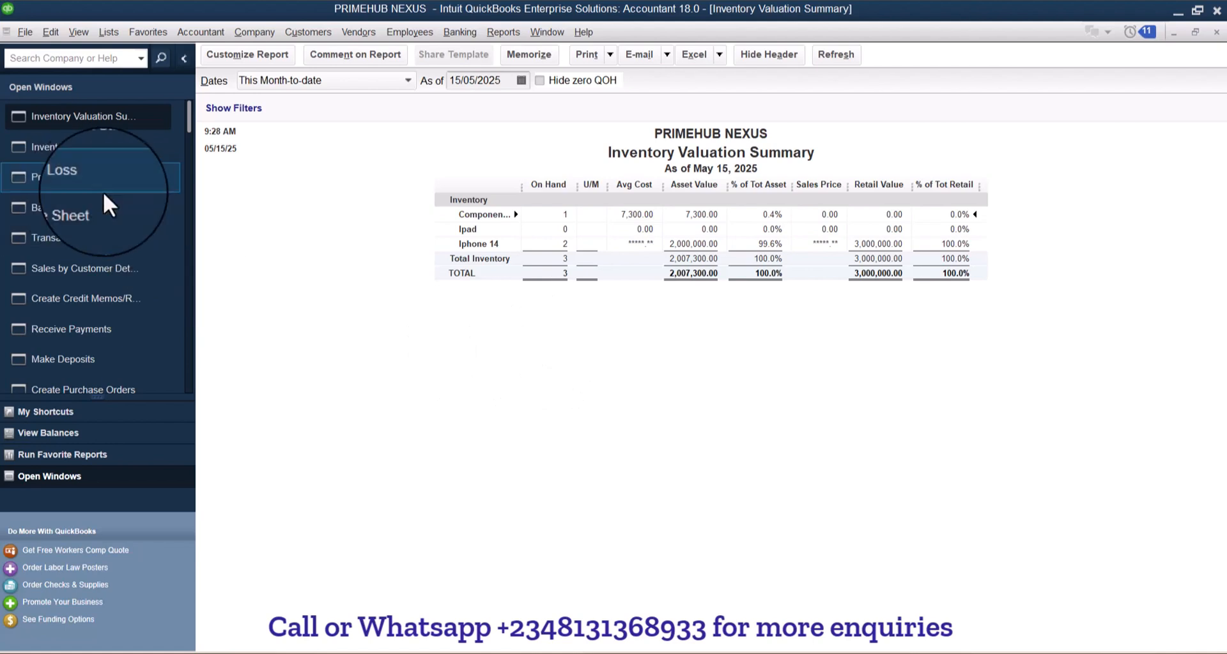
{"action": "left_click", "coordinate": [119, 317]}
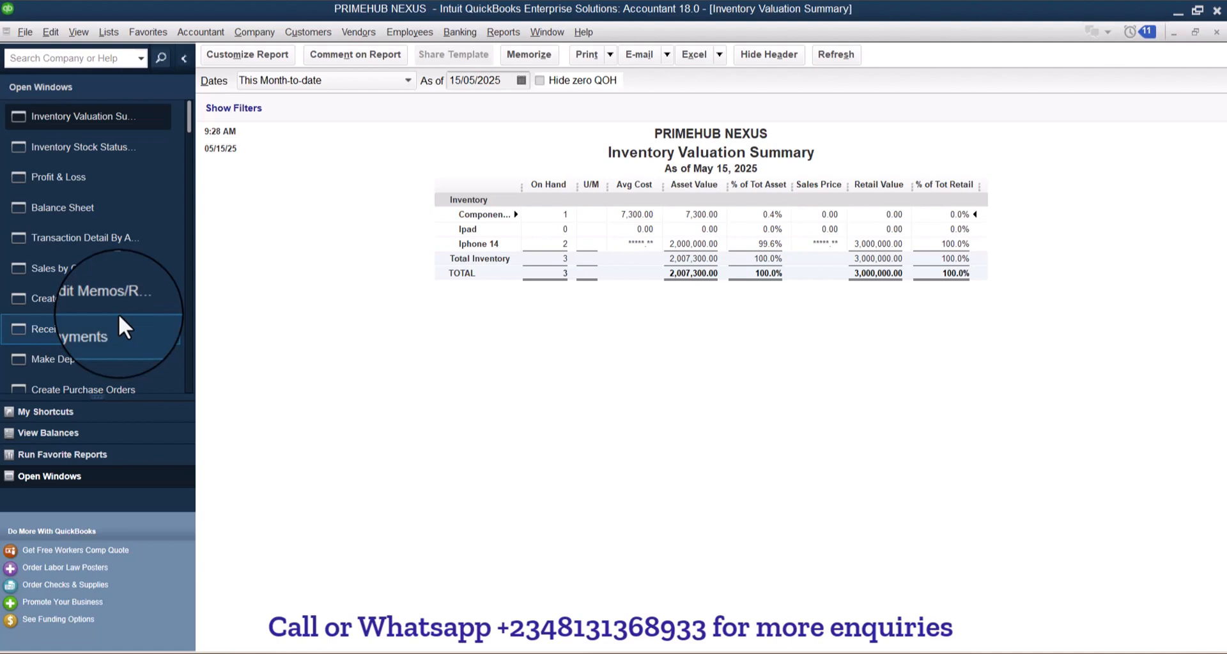